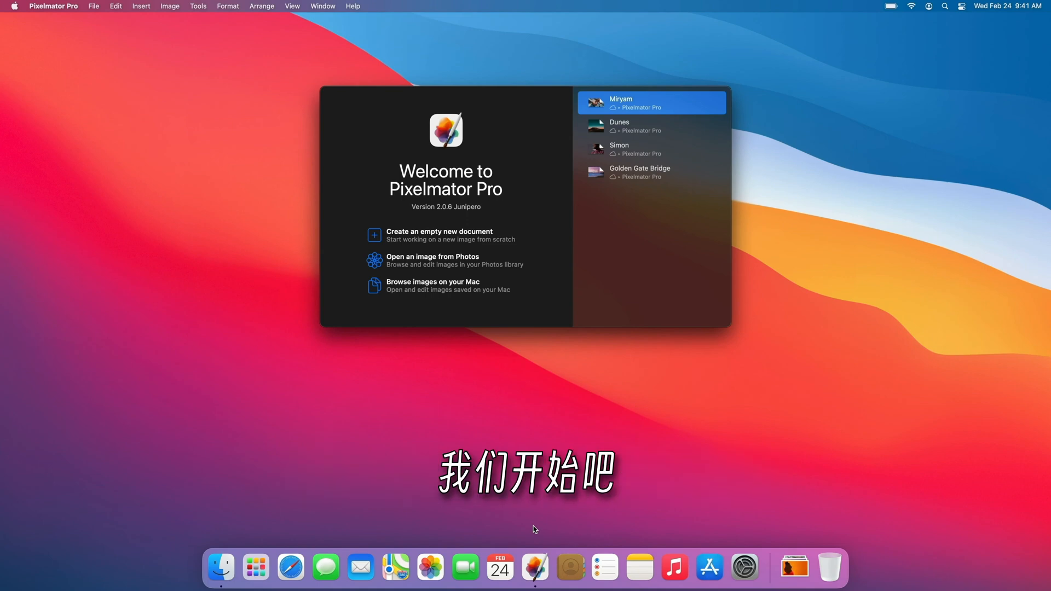
# Create a new empty document 2260 pixels wide and 1850 pixels high
pyautogui.click(457, 239)
pyautogui.scroll(-8, 455, 234)
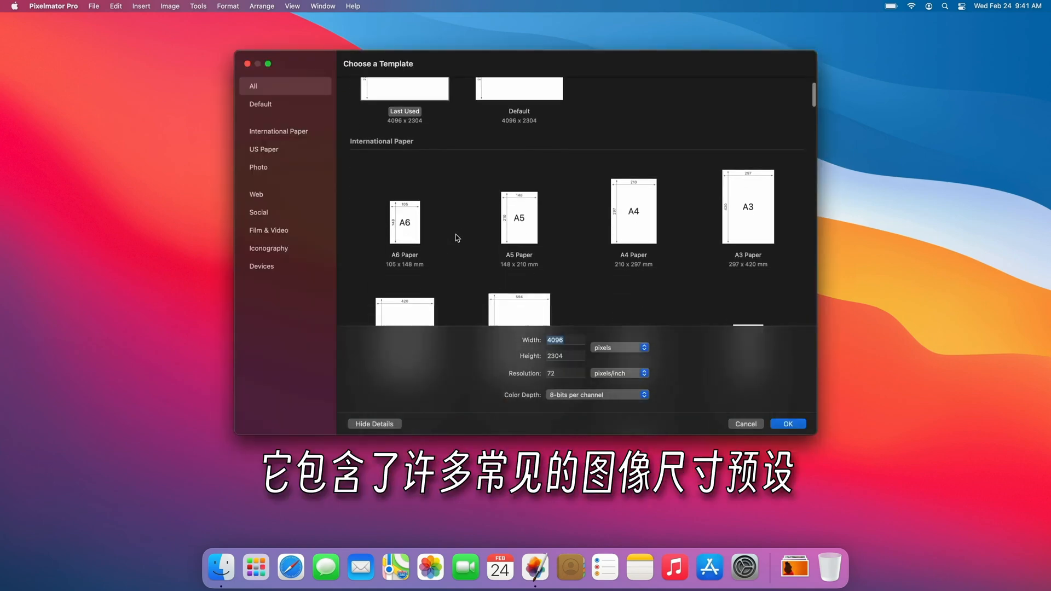
pyautogui.scroll(-10, 456, 235)
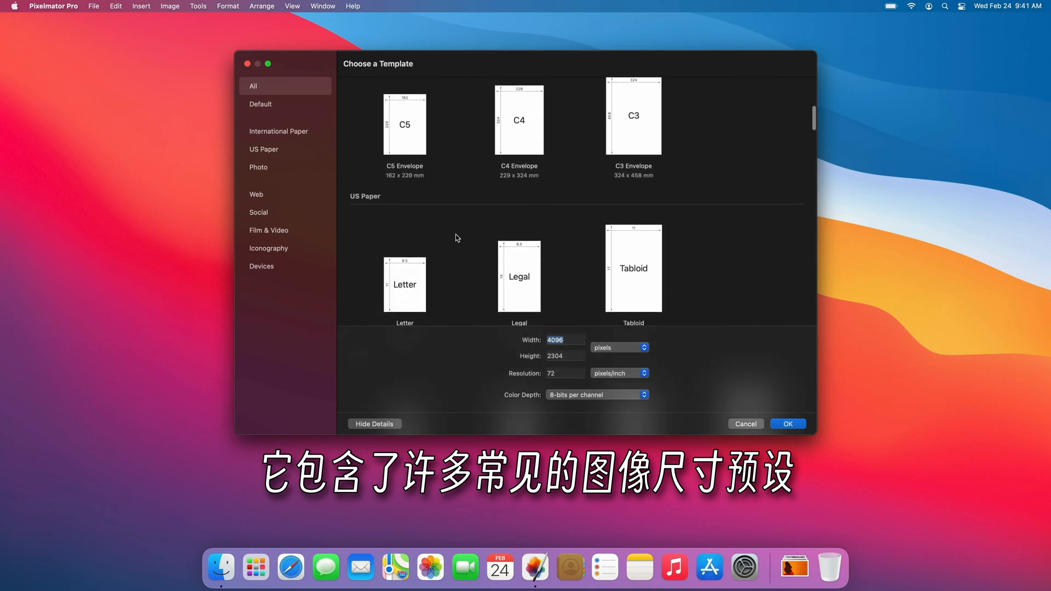
pyautogui.scroll(-8, 456, 235)
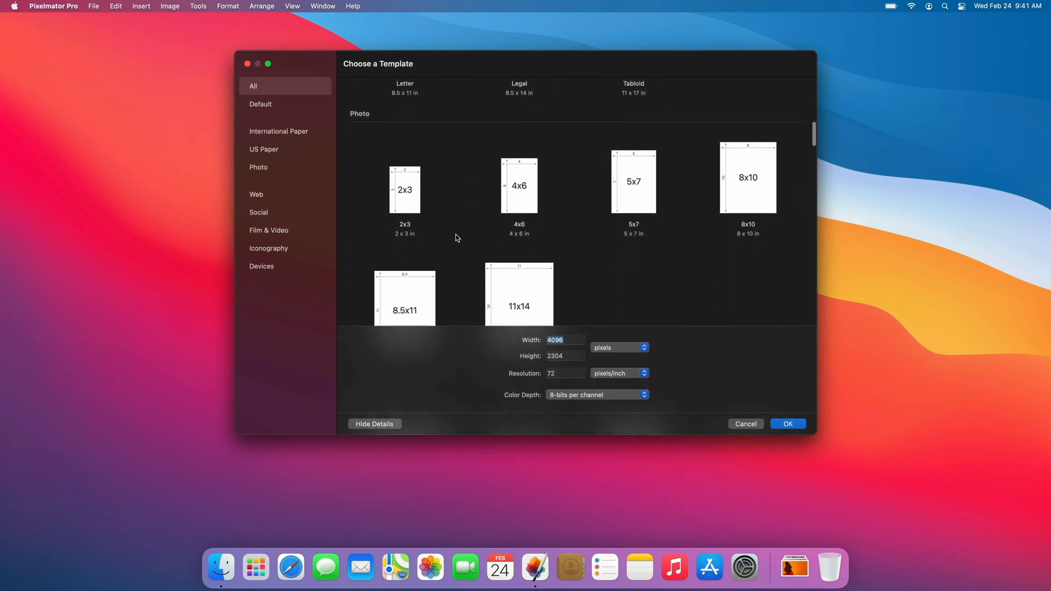
pyautogui.scroll(-4, 455, 234)
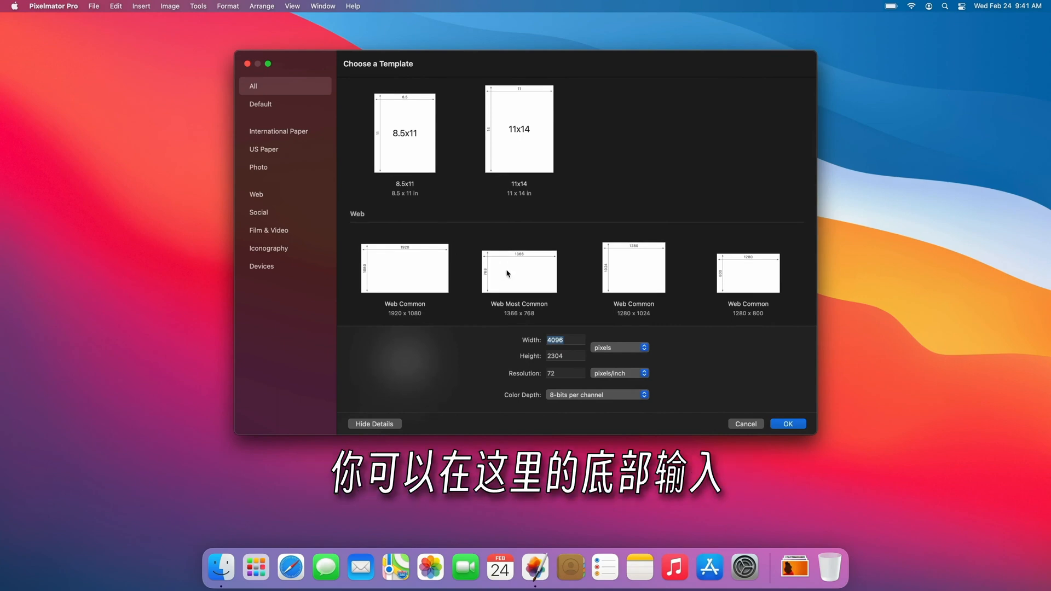
pyautogui.write('2260')
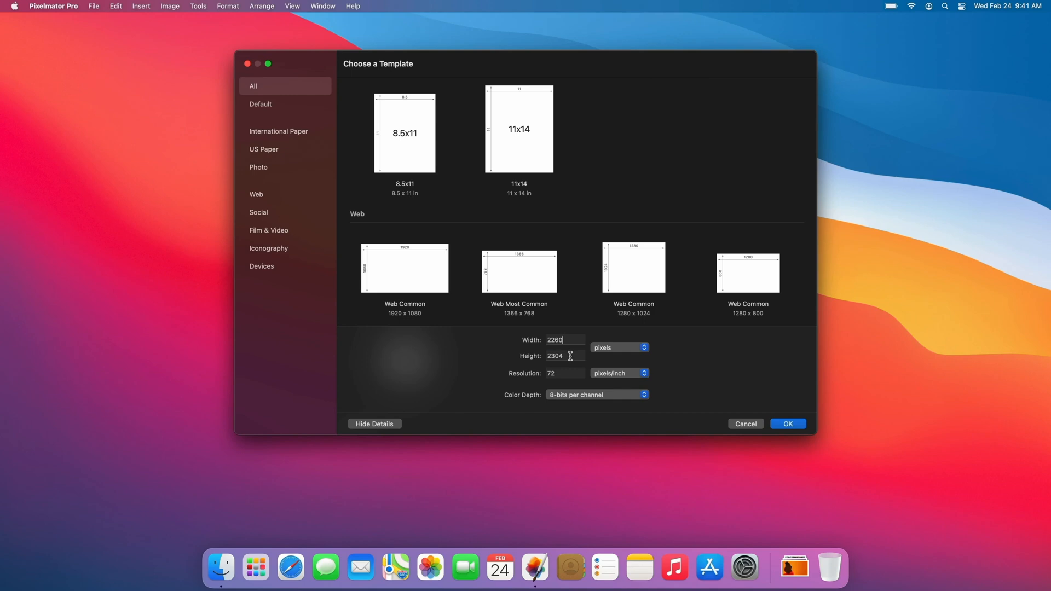
pyautogui.press('Tab')
pyautogui.write('1850')
pyautogui.click(783, 423)
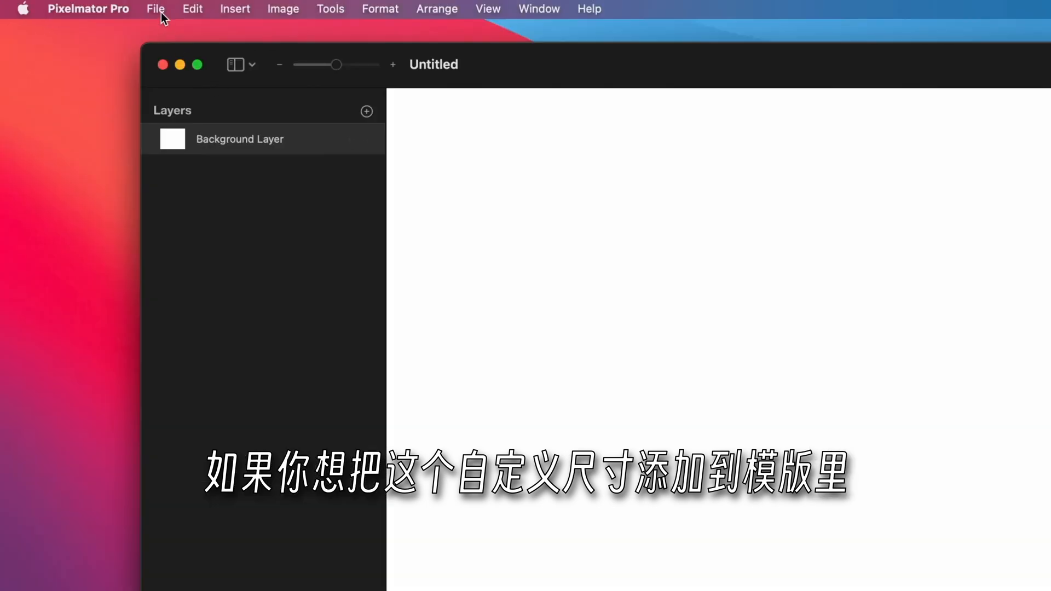
# Save the blank 2260 x 1850 document as a template, dismiss the template chooser and close the document
pyautogui.click(160, 11)
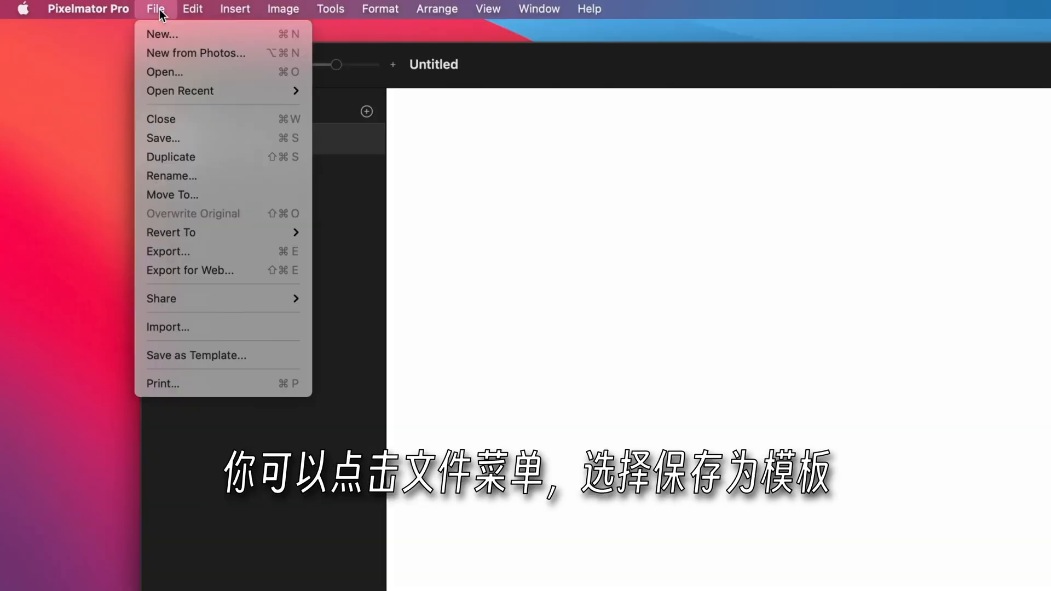
pyautogui.click(151, 356)
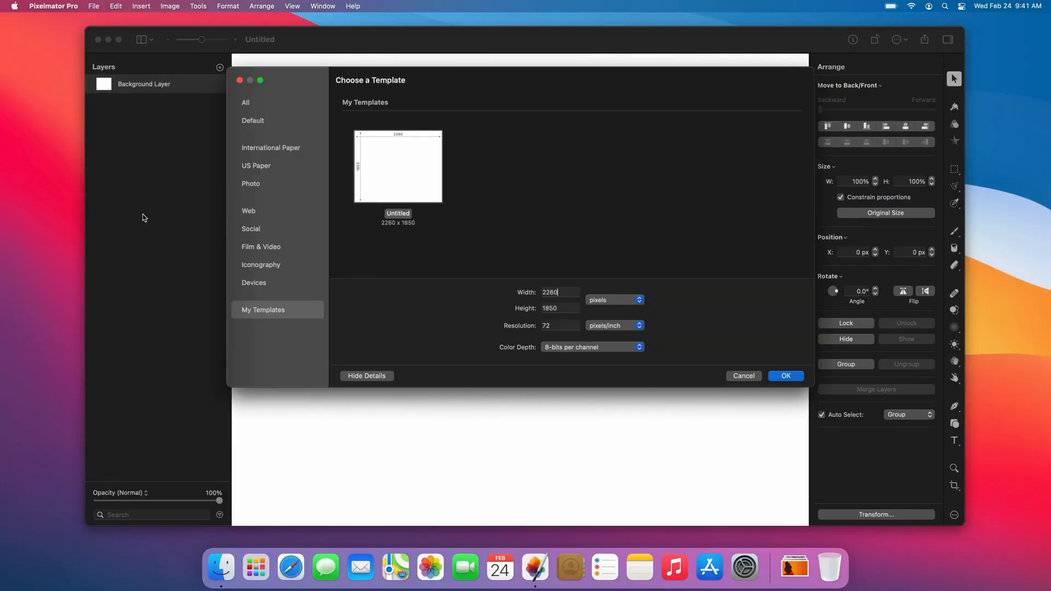
pyautogui.click(744, 375)
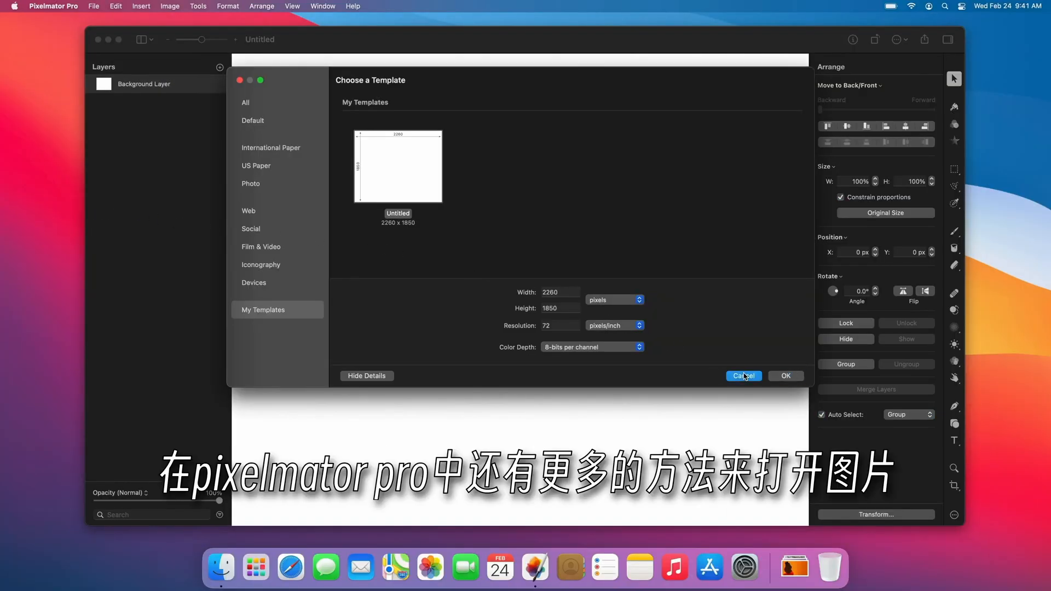
pyautogui.click(98, 40)
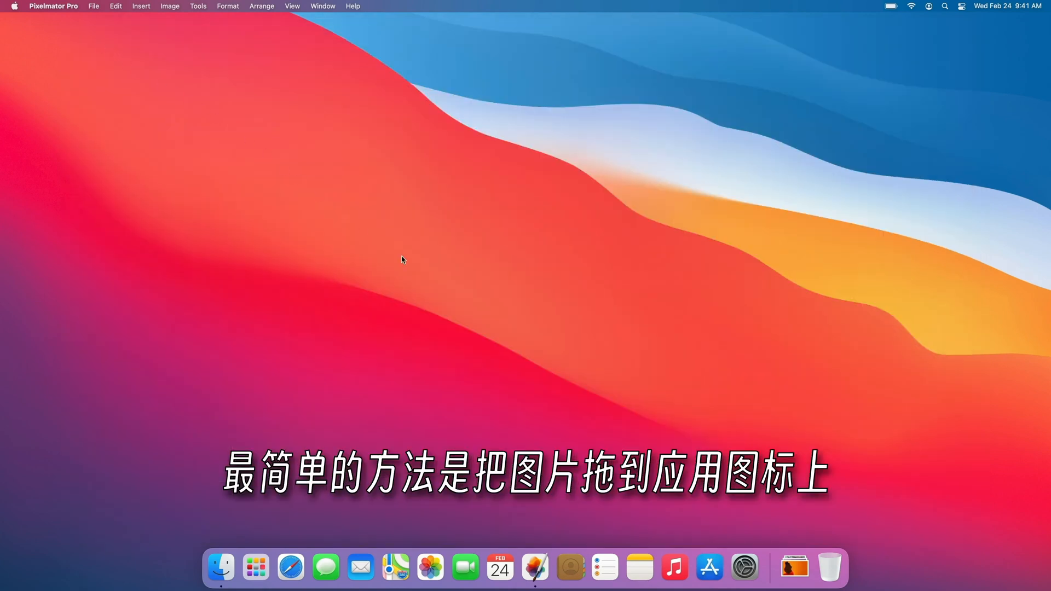
# Open the Miryam image from the Dock's image stack in Pixelmator Pro and switch to the Color Adjustments tool
pyautogui.click(802, 573)
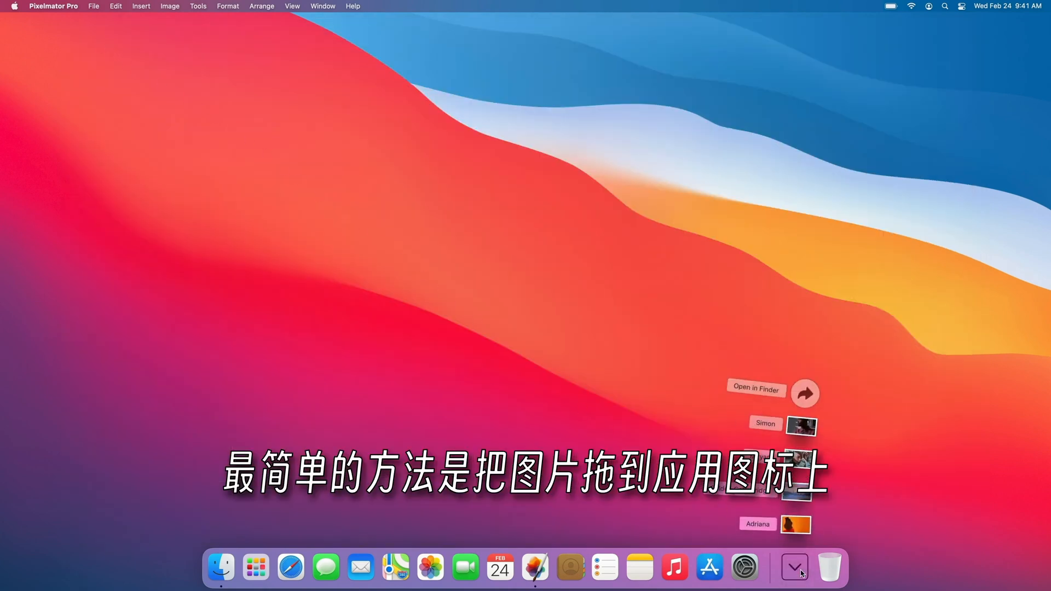
pyautogui.moveTo(800, 459); pyautogui.dragTo(542, 564)
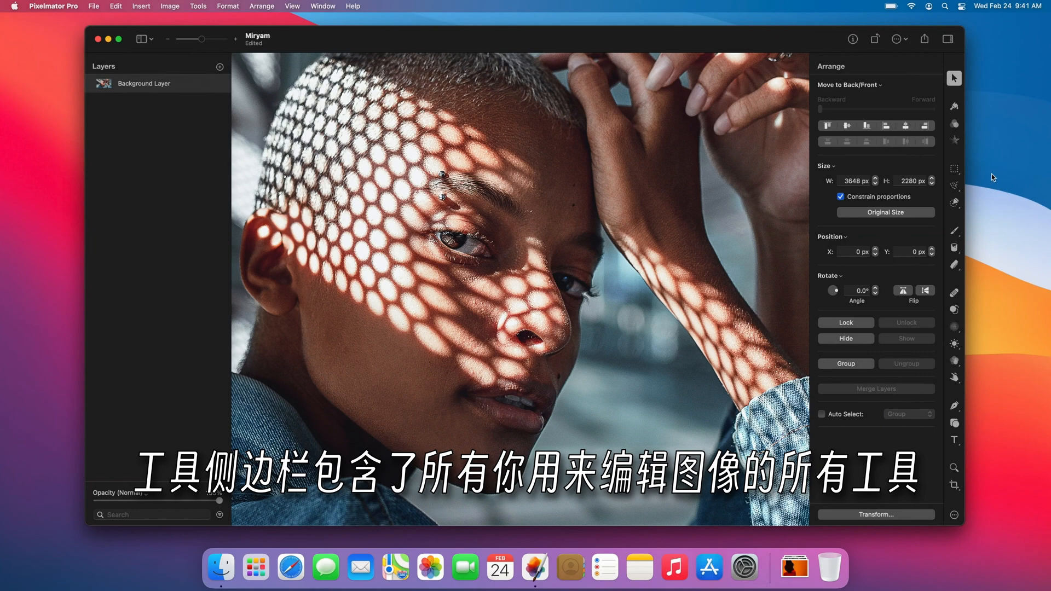
pyautogui.moveTo(954, 81)
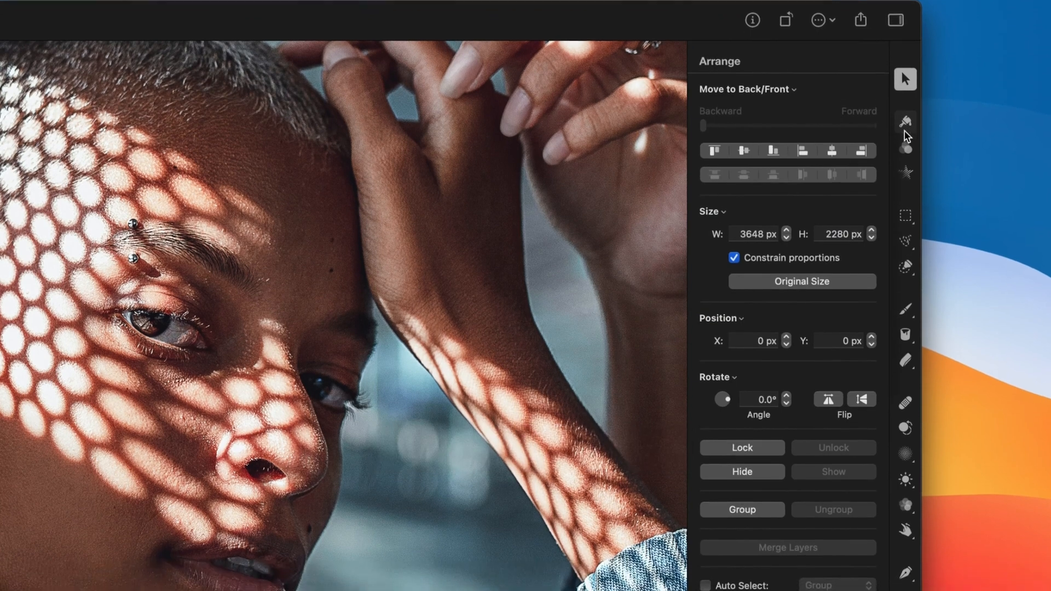
pyautogui.click(906, 170)
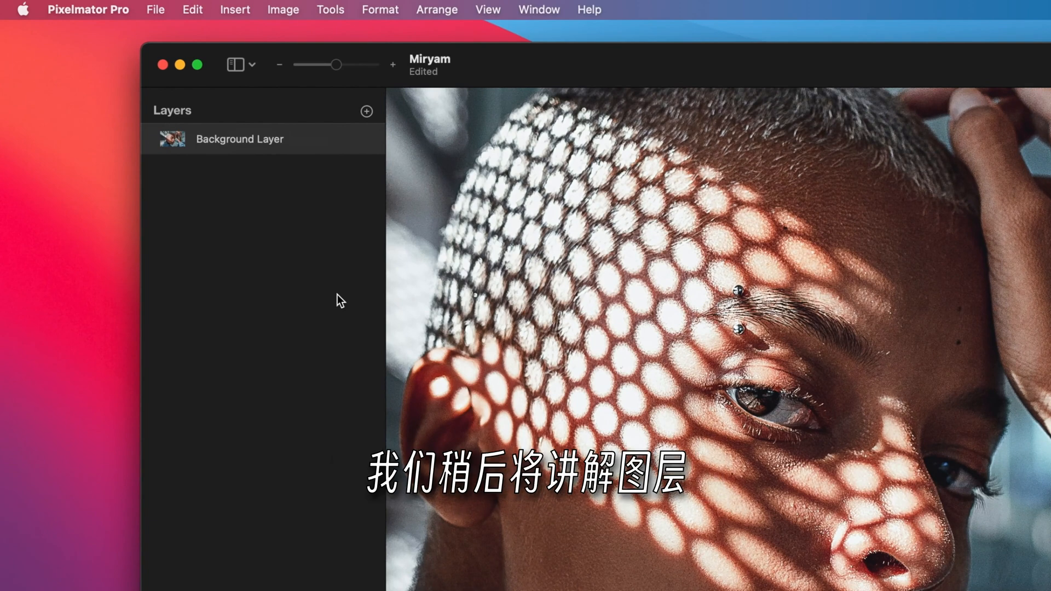
# Review the options for showing and hiding interface parts, and zoom the image in and back out
pyautogui.click(252, 66)
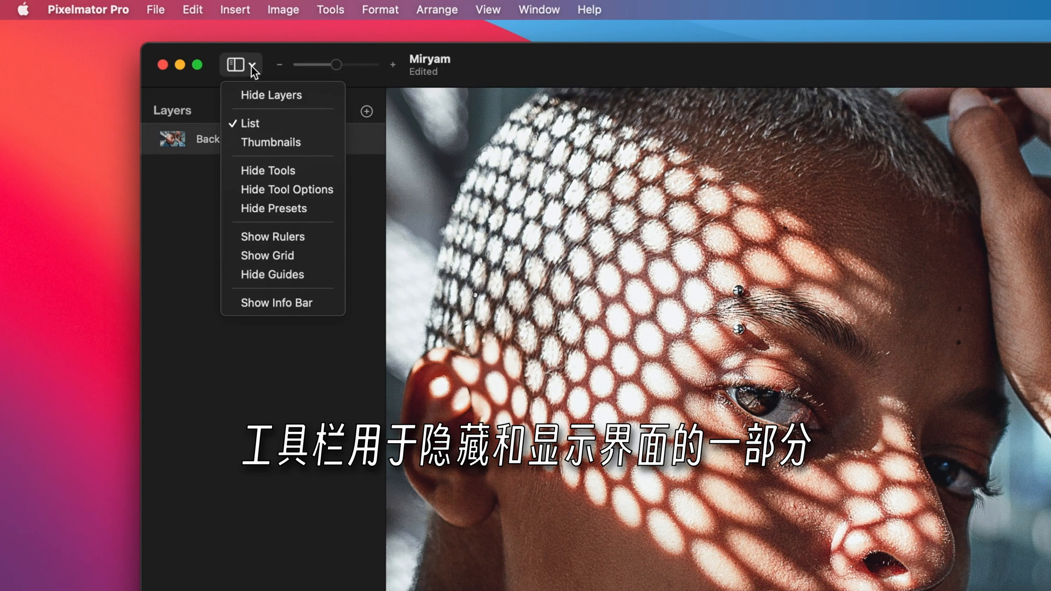
pyautogui.click(251, 66)
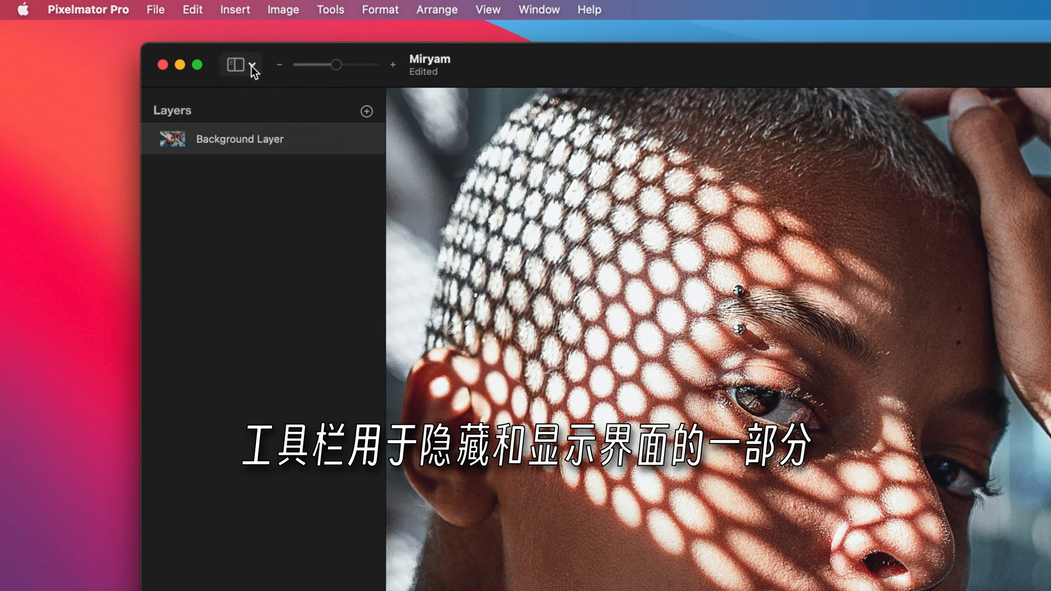
pyautogui.click(391, 65)
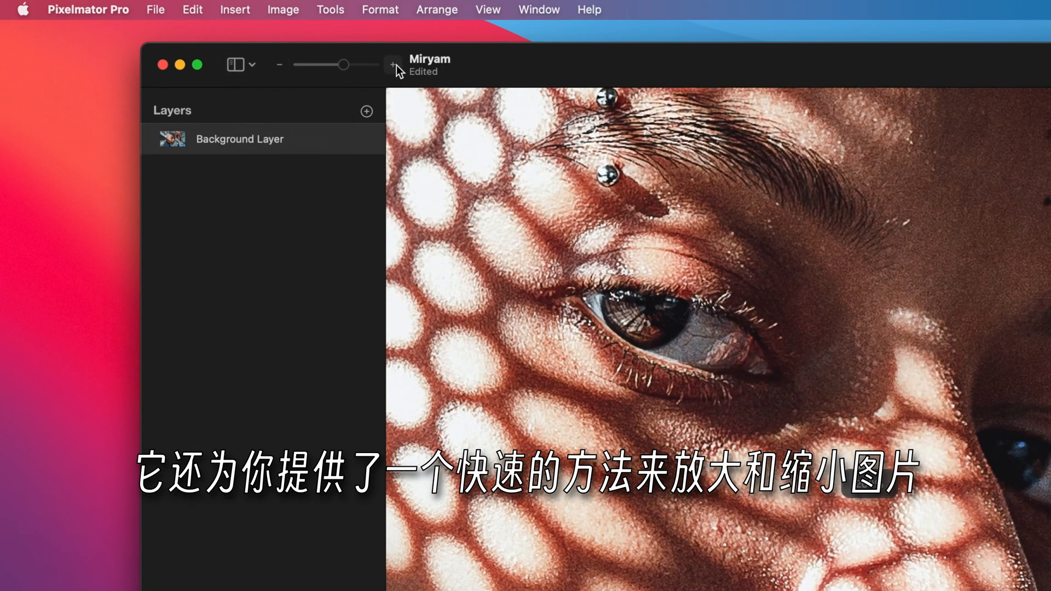
pyautogui.click(278, 67)
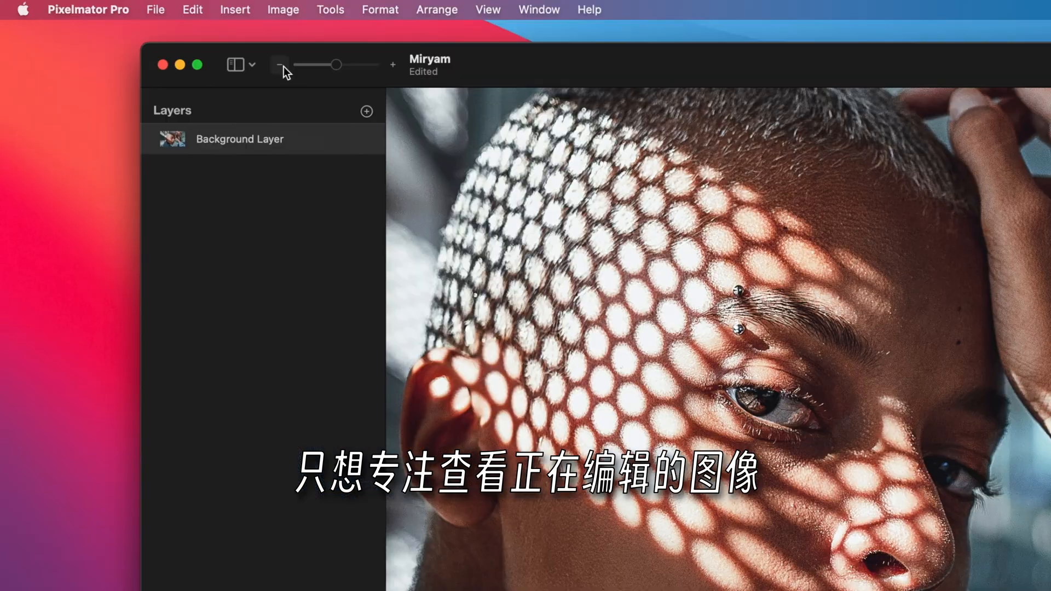
# Hide the whole interface around the portrait image
pyautogui.click(293, 6)
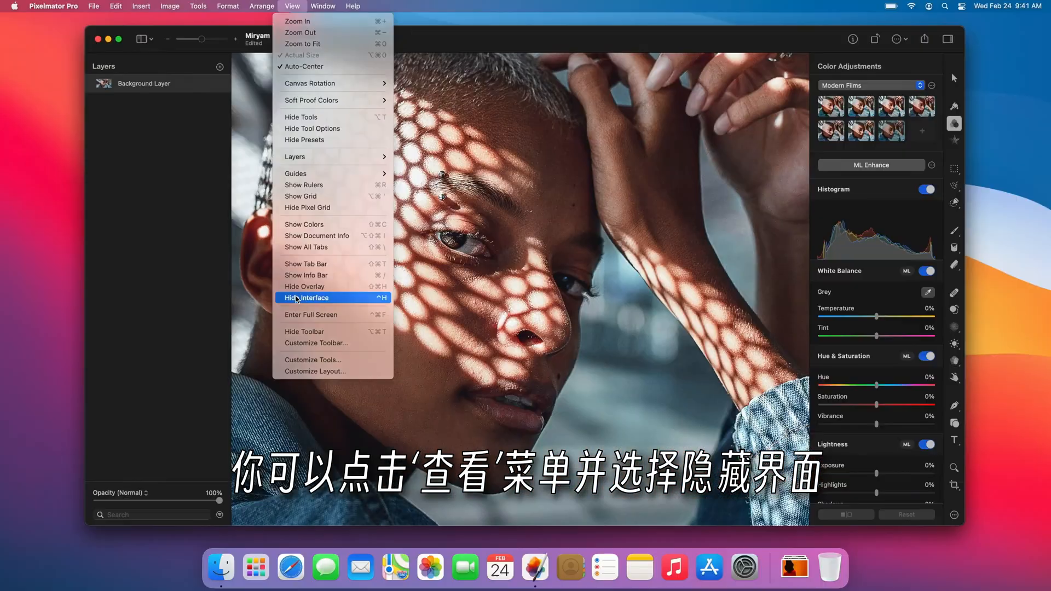
pyautogui.click(495, 382)
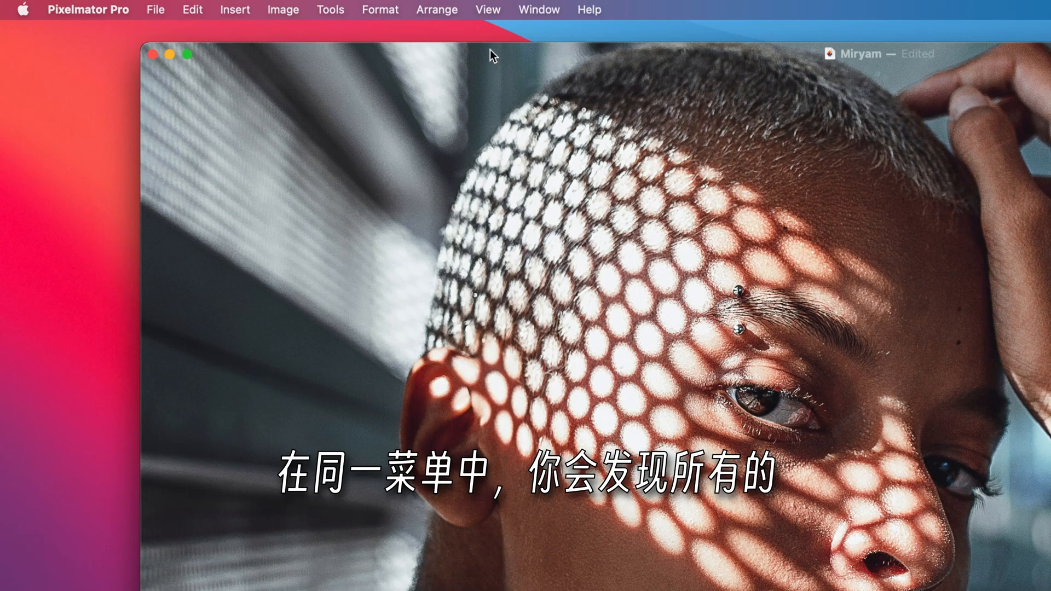
pyautogui.click(489, 10)
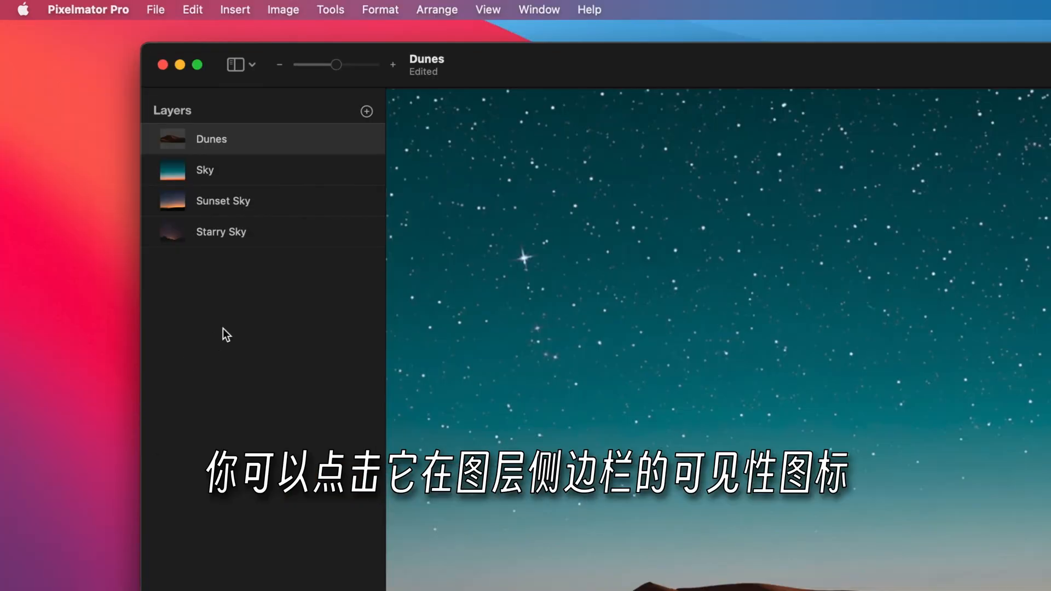
# Hide the Sky, Sunset Sky and Starry Sky layers one by one and make all three visible again
pyautogui.click(369, 171)
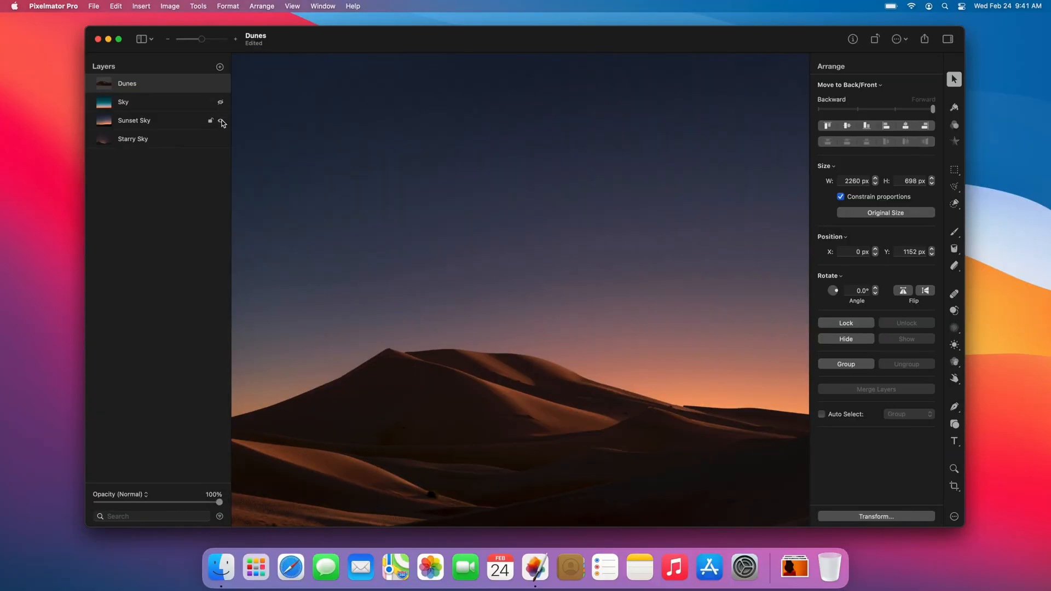
pyautogui.click(221, 121)
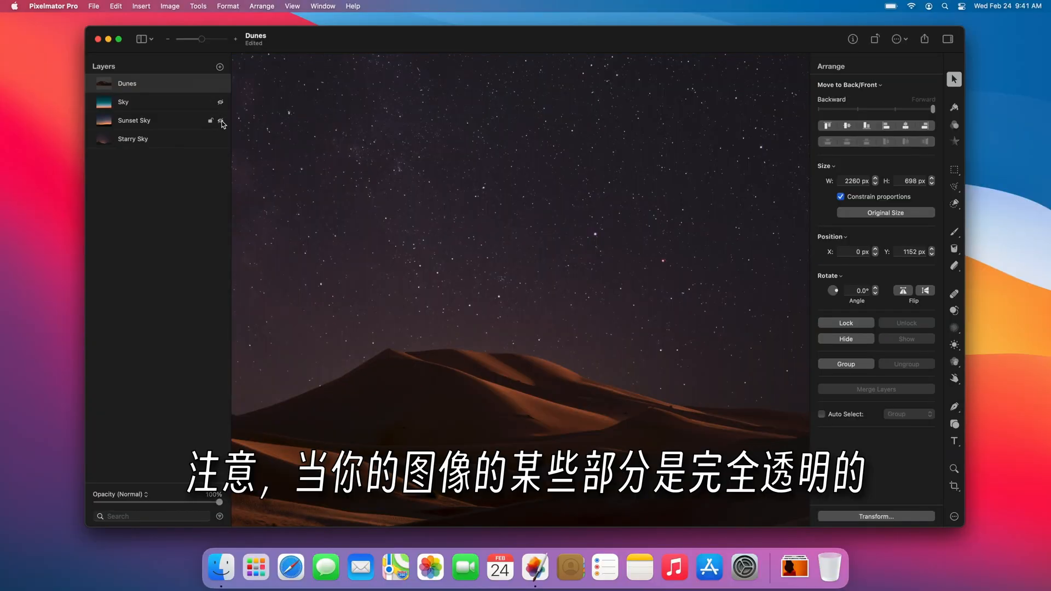
pyautogui.click(221, 140)
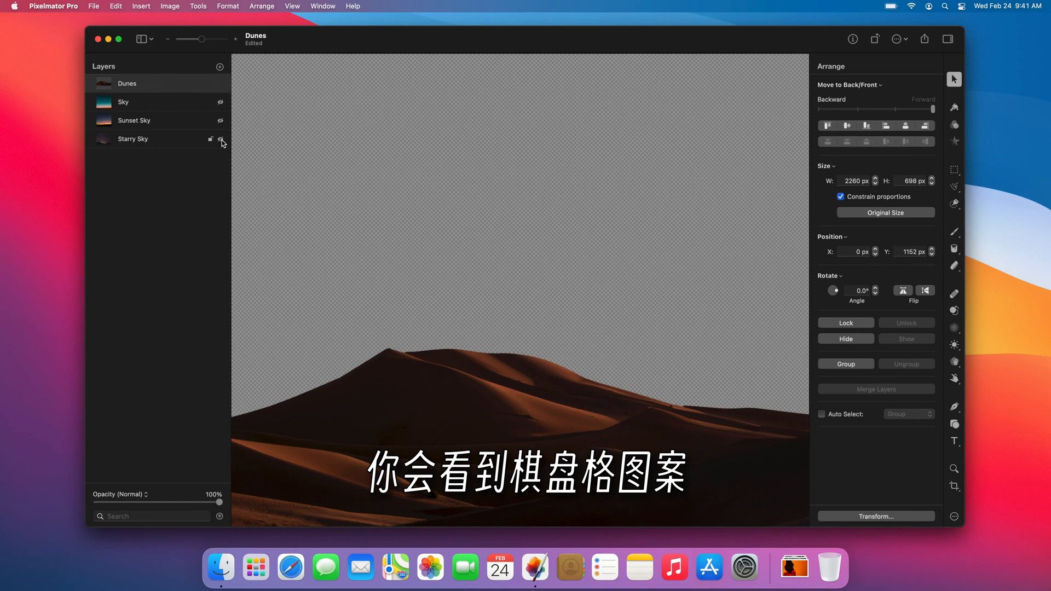
pyautogui.click(221, 140)
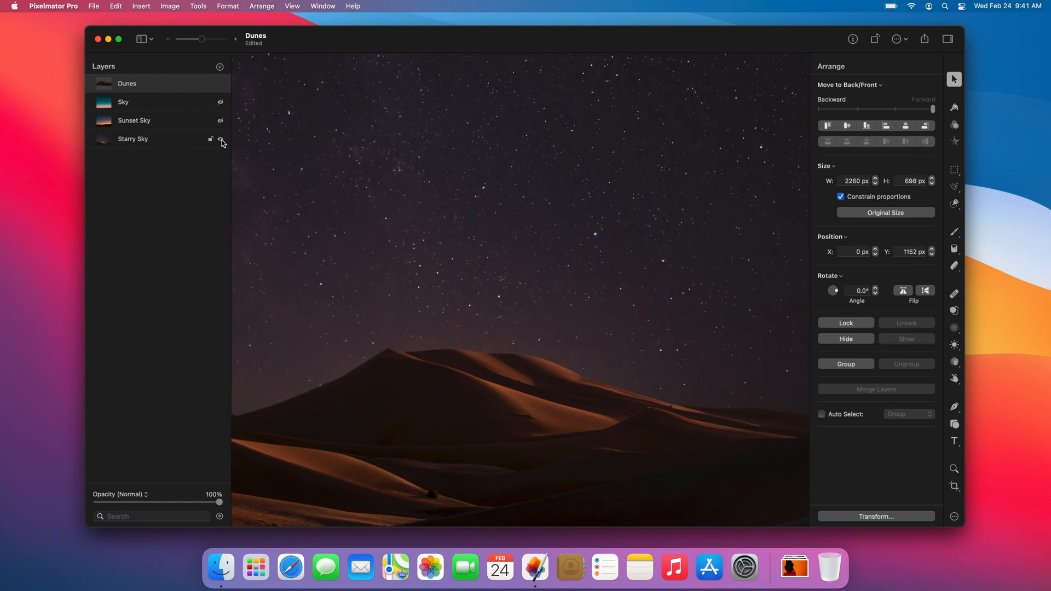
pyautogui.click(221, 121)
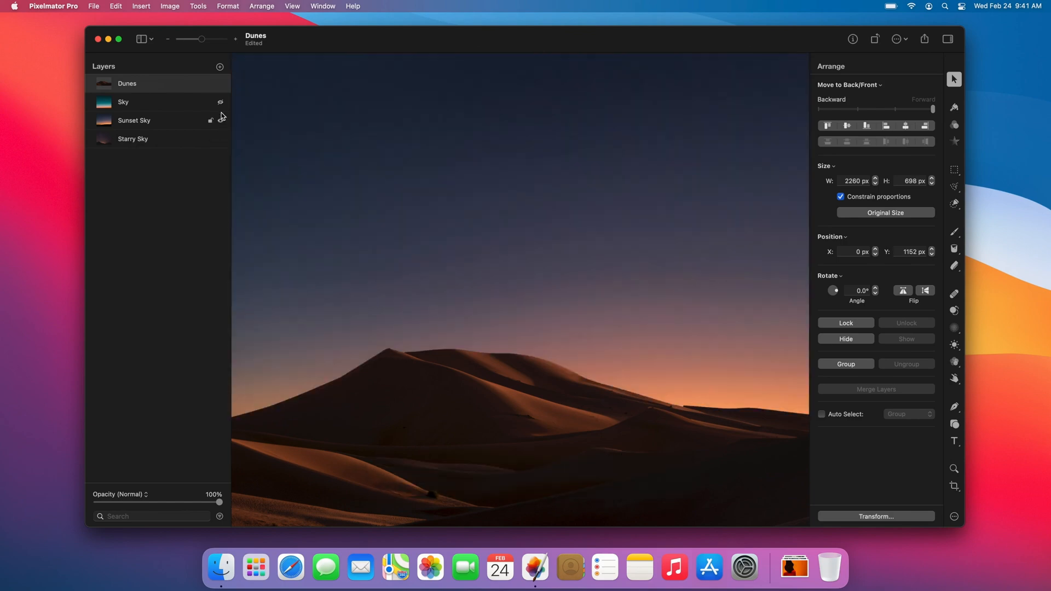
pyautogui.click(220, 102)
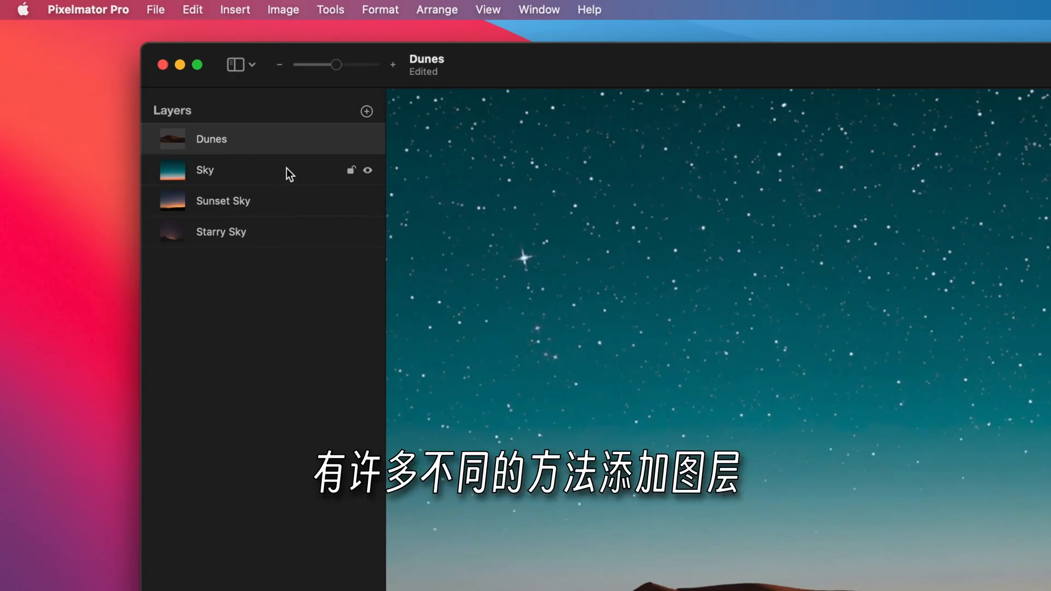
# Move the Sky layer below the Sunset Sky layer in the layer stack
pyautogui.moveTo(173, 102); pyautogui.dragTo(174, 113)
pyautogui.moveTo(288, 189); pyautogui.dragTo(289, 203)
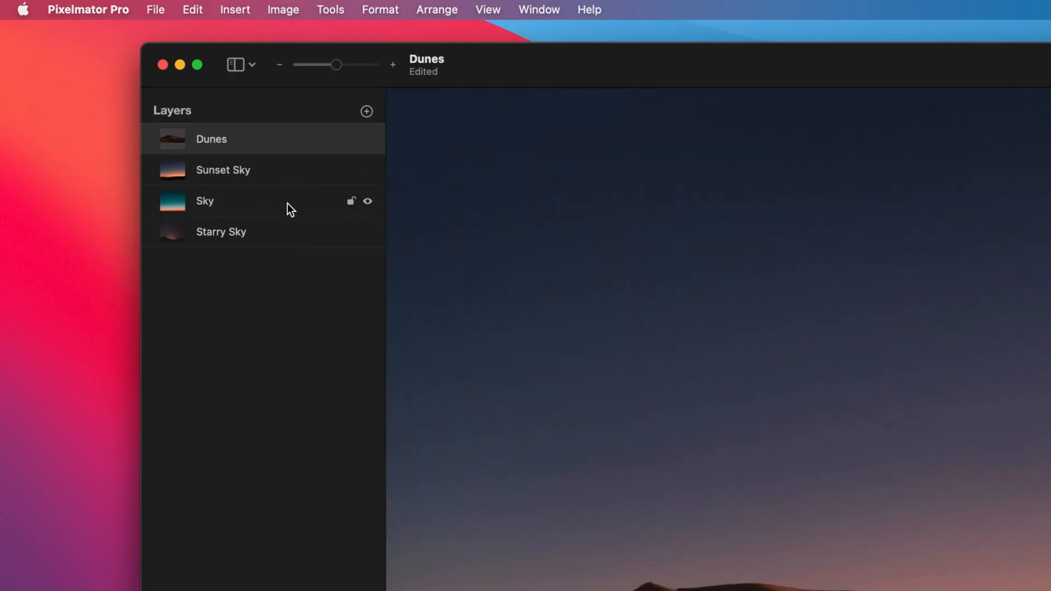
# Add an empty layer on top and paint white stars across the sky on it with the Star Spray brush
pyautogui.click(366, 112)
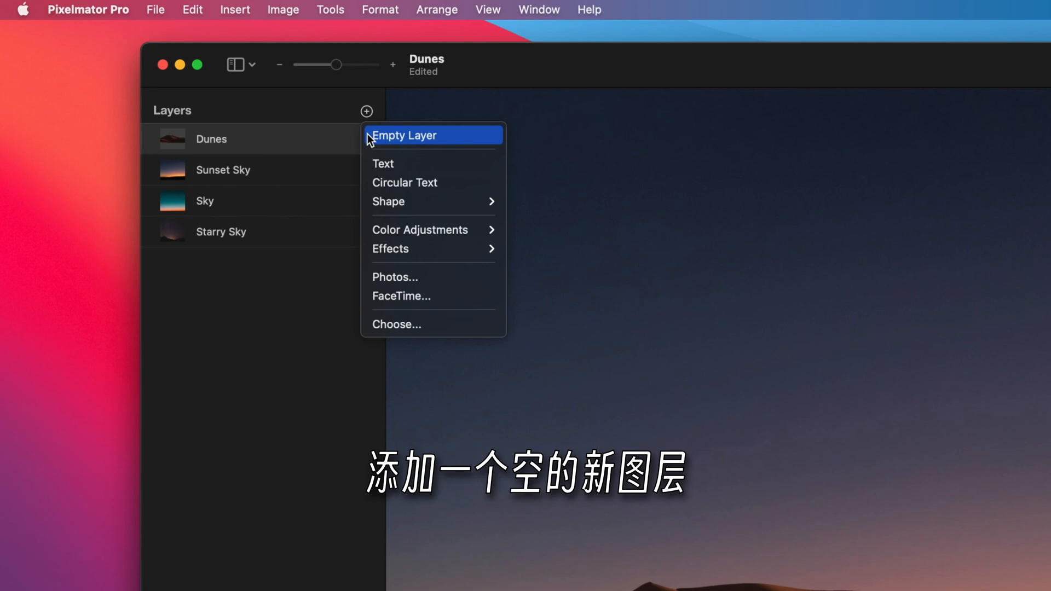
pyautogui.click(368, 135)
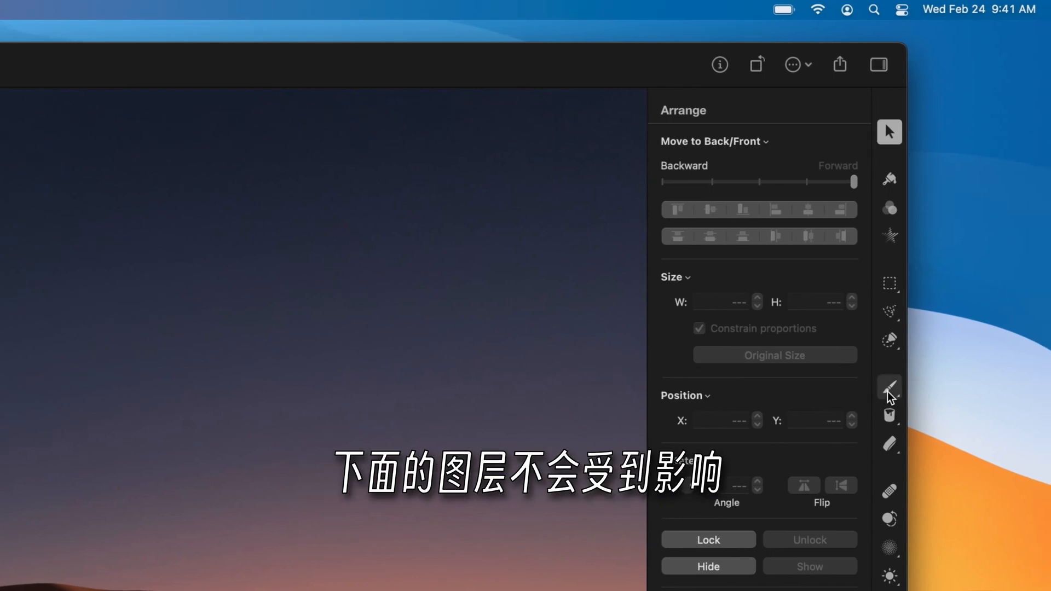
pyautogui.click(888, 390)
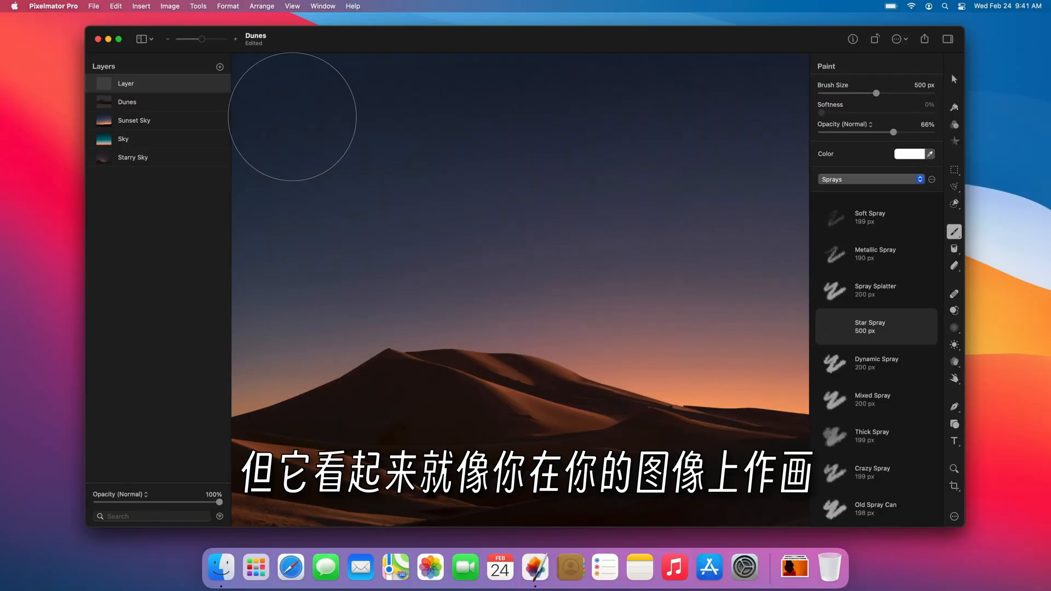
pyautogui.moveTo(292, 117)
pyautogui.mouseDown()
pyautogui.moveTo(597, 118)
pyautogui.moveTo(745, 147)
pyautogui.moveTo(794, 205)
pyautogui.moveTo(793, 280)
pyautogui.moveTo(722, 307)
pyautogui.moveTo(254, 285)
pyautogui.mouseUp()
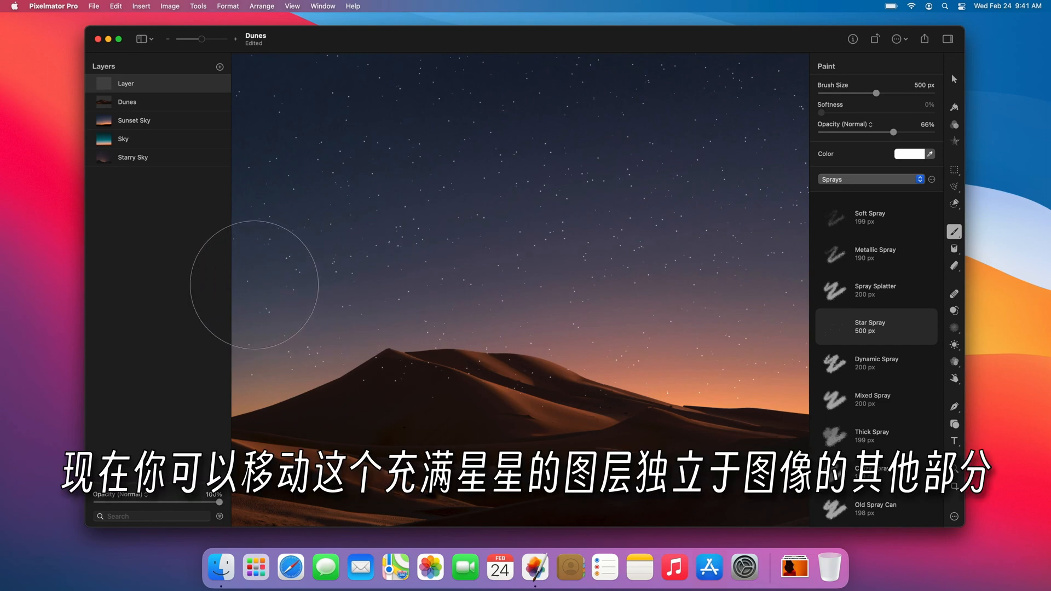
# Place the painted stars layer below the Dunes layer and shift it upward on the canvas with the Arrange tool
pyautogui.moveTo(188, 86); pyautogui.dragTo(186, 107)
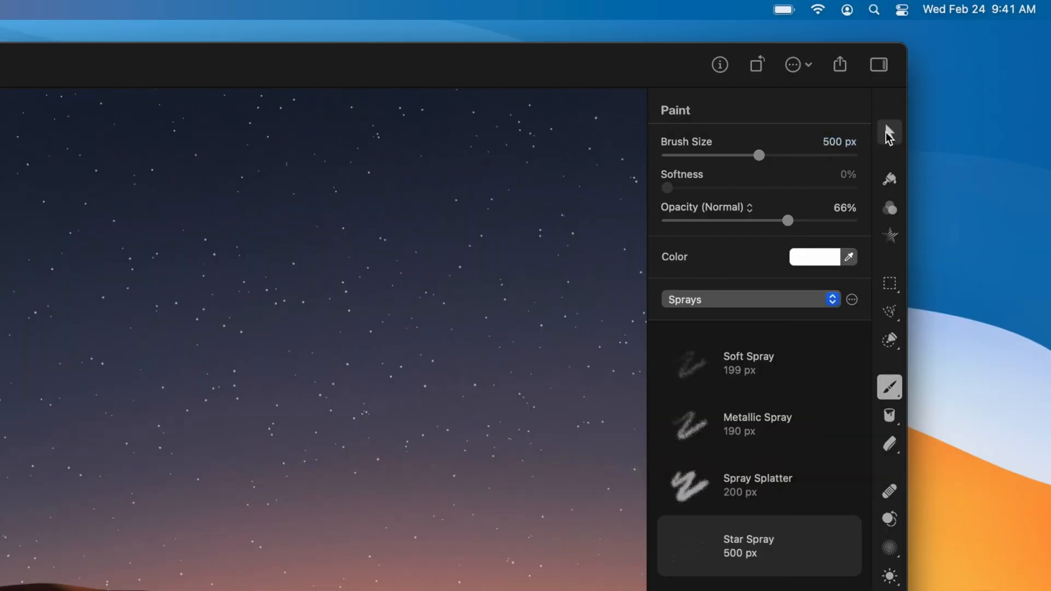
pyautogui.click(888, 133)
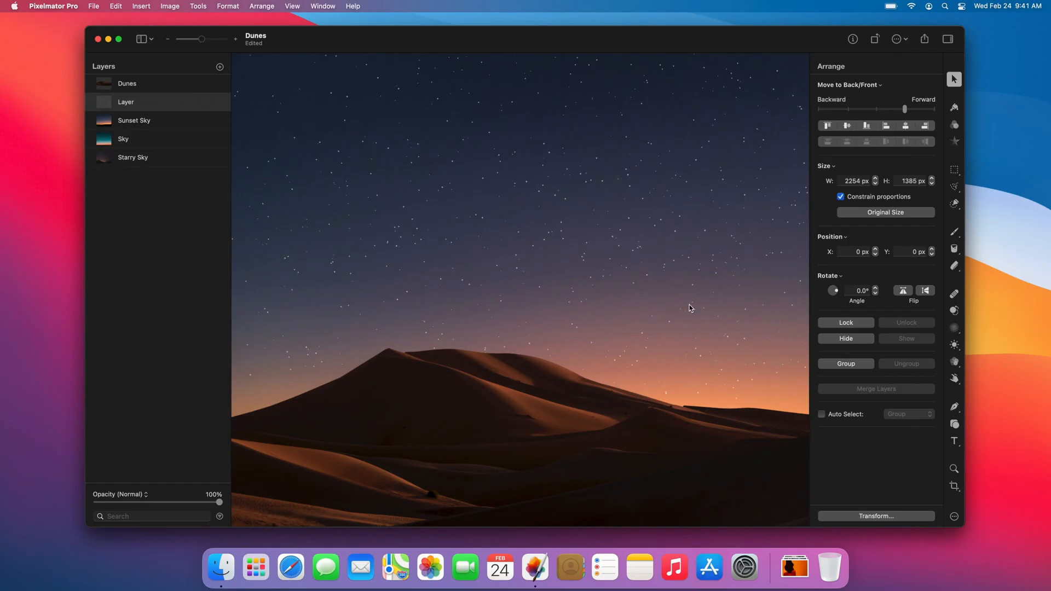
pyautogui.moveTo(690, 307); pyautogui.dragTo(694, 189)
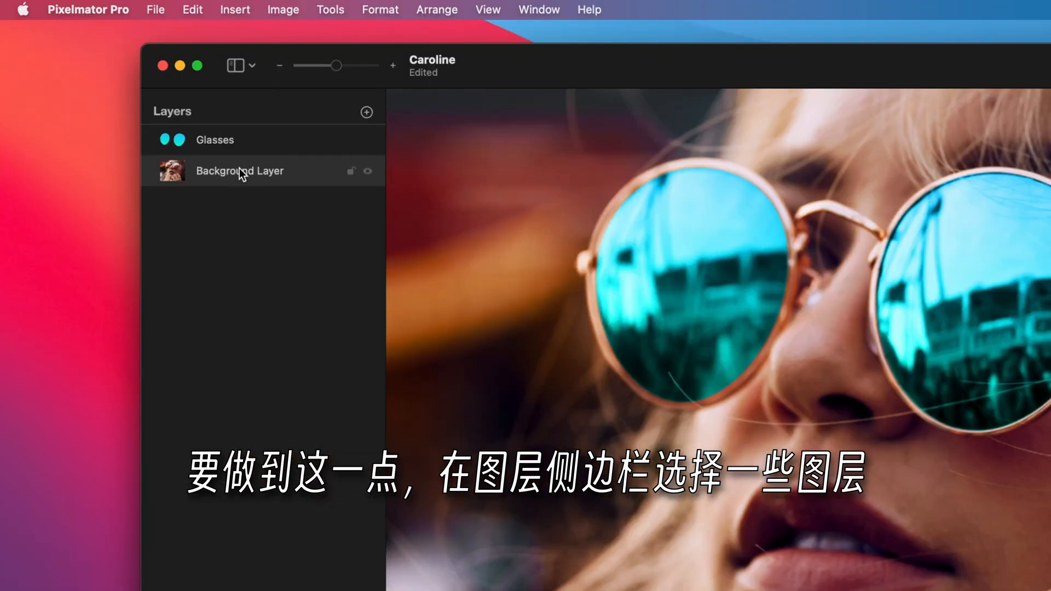
# Group the Glasses and Background Layer layers and increase the saturation of the whole group
pyautogui.keyDown('shift'); pyautogui.click(247, 139); pyautogui.keyUp('shift')
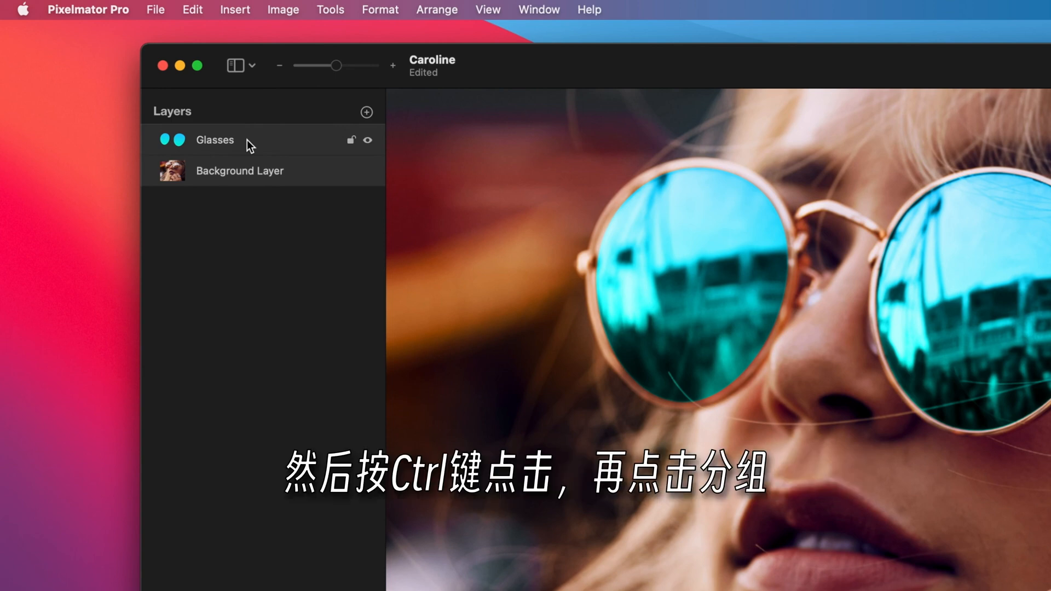
pyautogui.keyDown('ctrl'); pyautogui.click(248, 140); pyautogui.keyUp('ctrl')
pyautogui.click(260, 149)
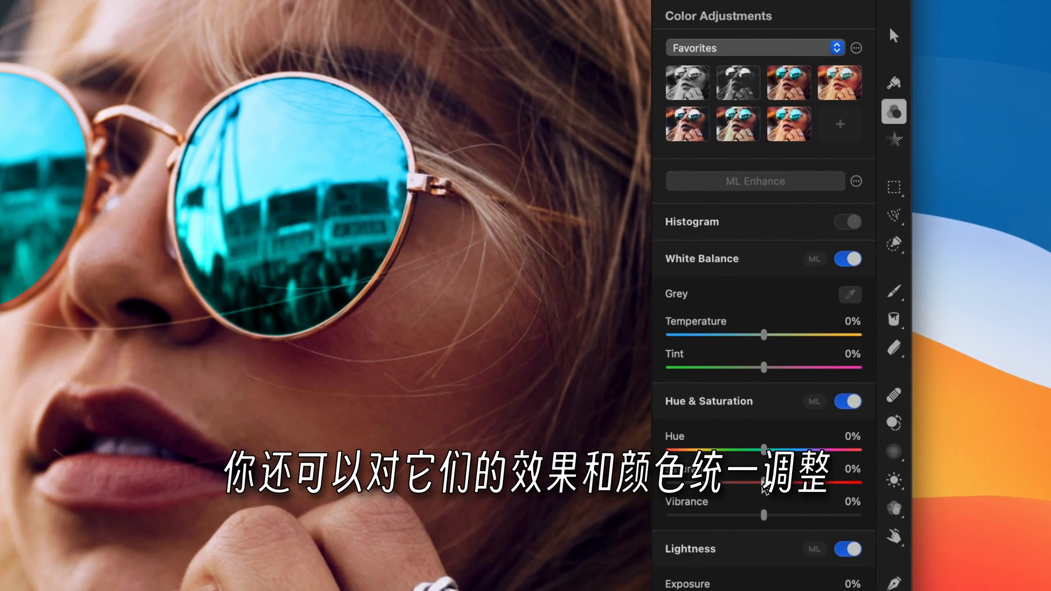
pyautogui.moveTo(886, 499); pyautogui.dragTo(884, 498)
pyautogui.moveTo(763, 483); pyautogui.dragTo(789, 487)
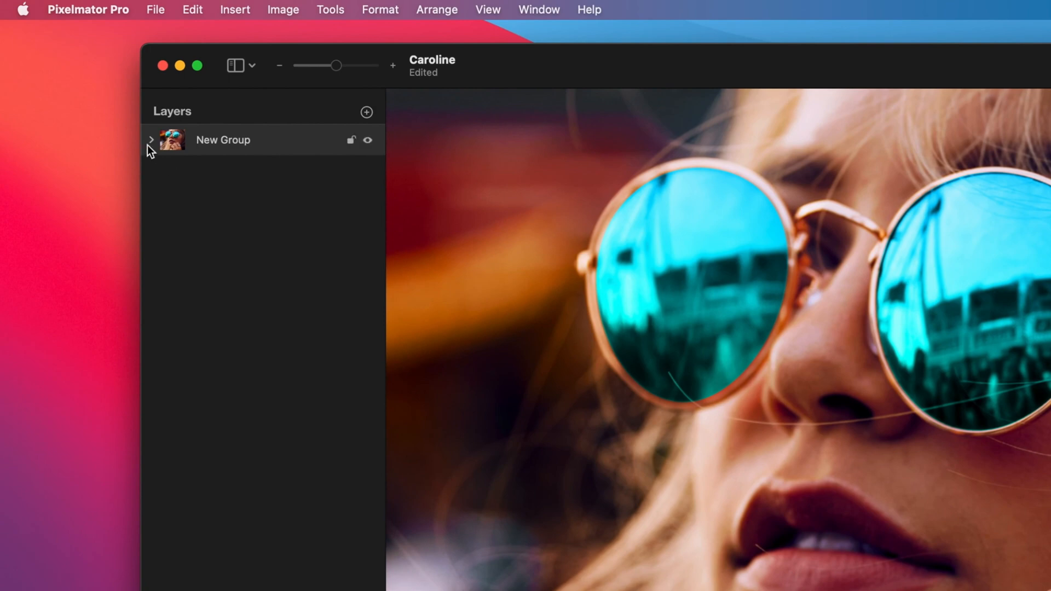
# Set the opacity of the Glasses layer inside the group to 73% and open its blending mode choices
pyautogui.click(150, 142)
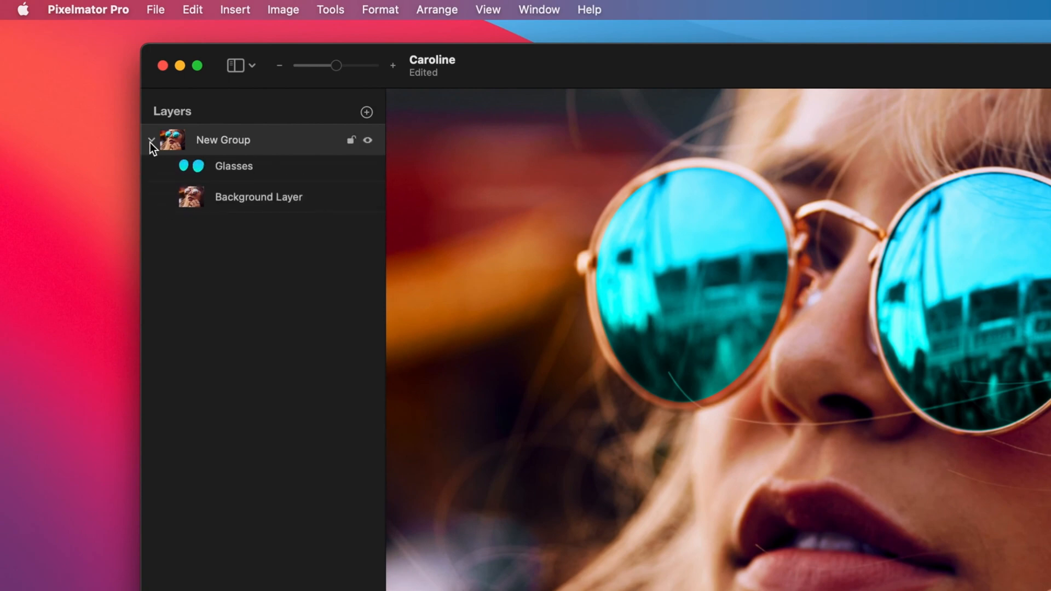
pyautogui.click(235, 170)
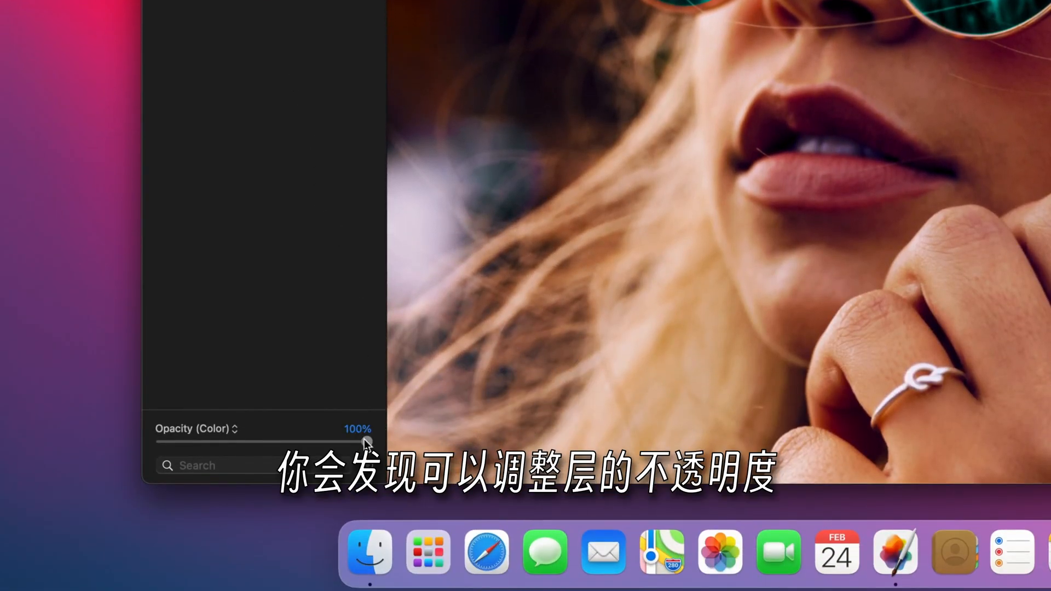
pyautogui.moveTo(367, 442); pyautogui.dragTo(236, 447)
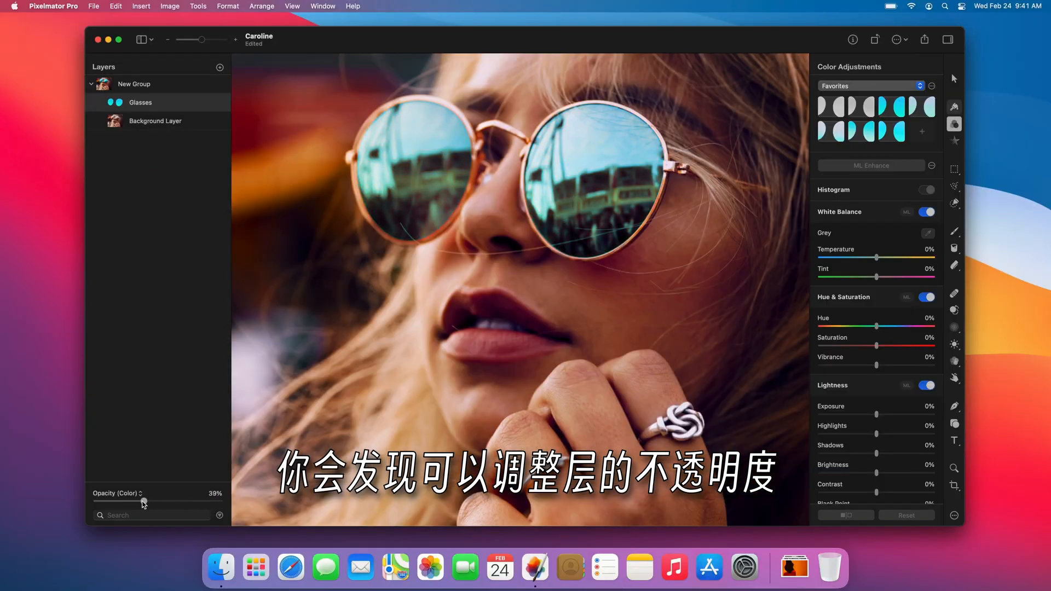
pyautogui.moveTo(142, 503); pyautogui.dragTo(187, 505)
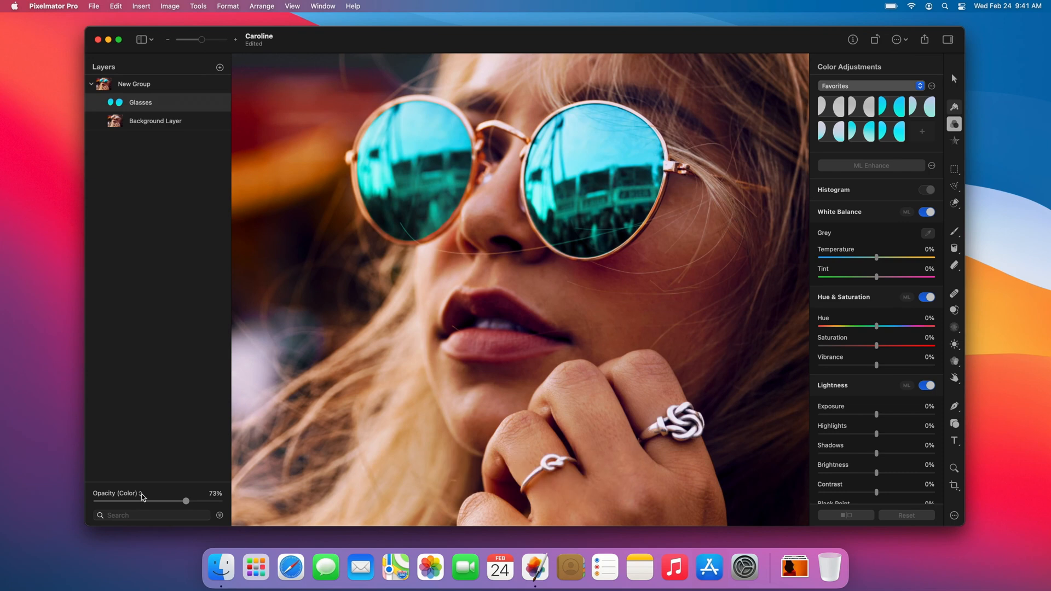
pyautogui.click(140, 494)
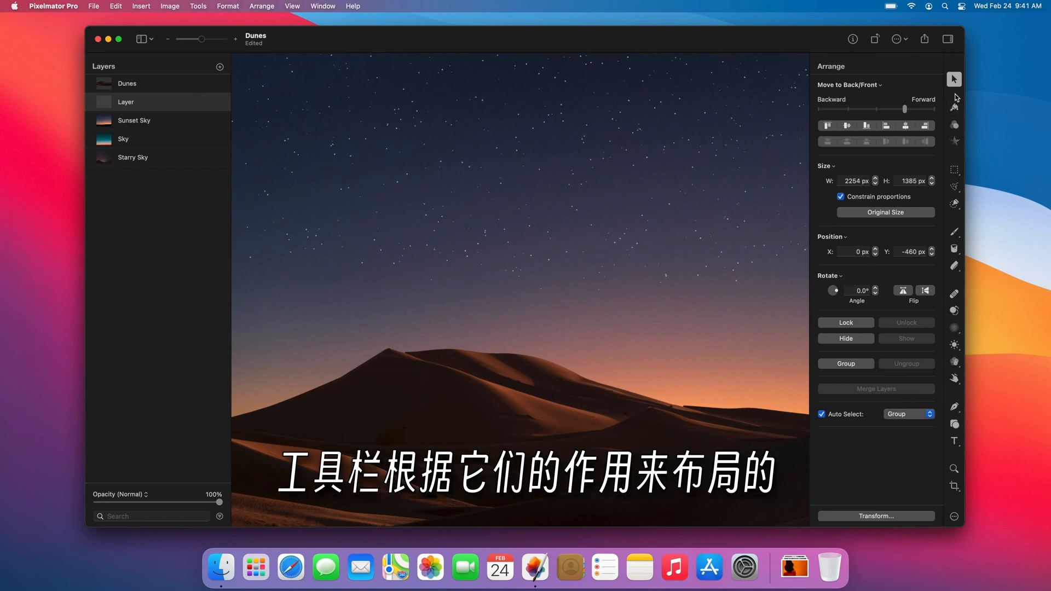
# Review the descriptions of the arranging, styling and selection tools, and show the tools grouped with Quick Selection
pyautogui.moveTo(952, 81)
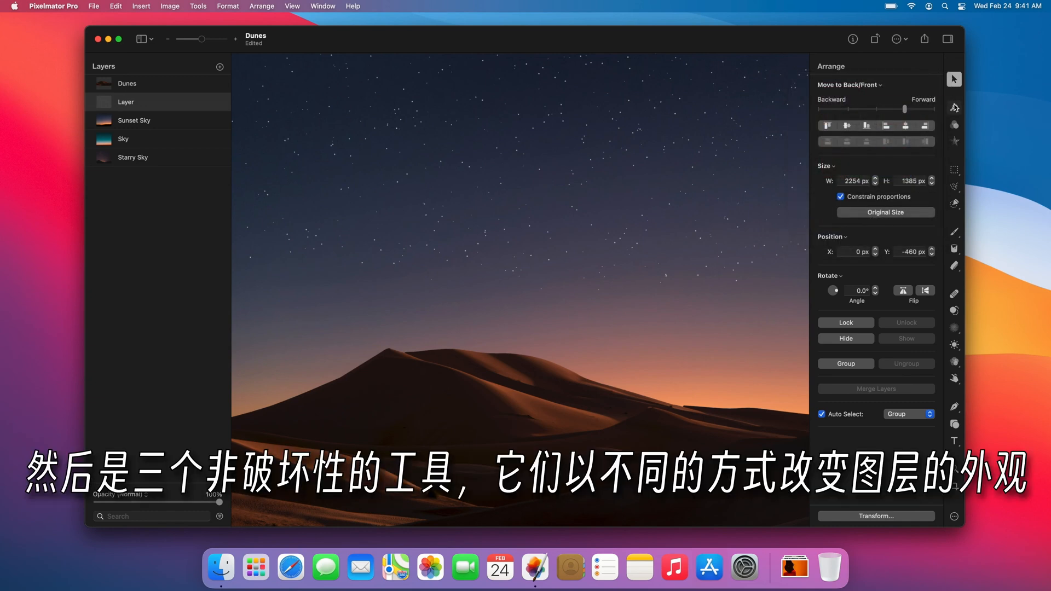
pyautogui.moveTo(954, 107)
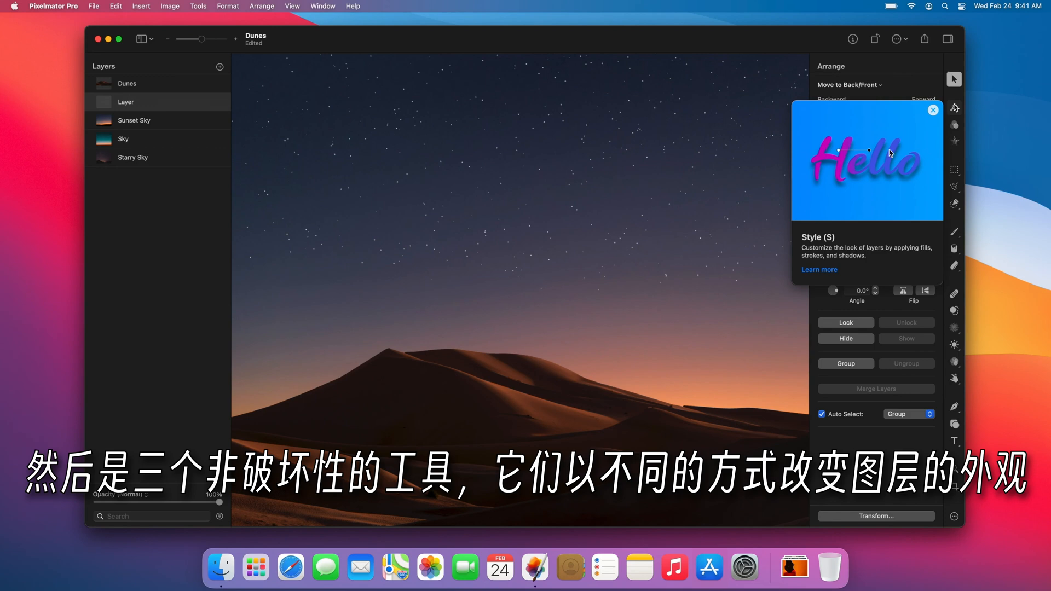
pyautogui.moveTo(955, 126)
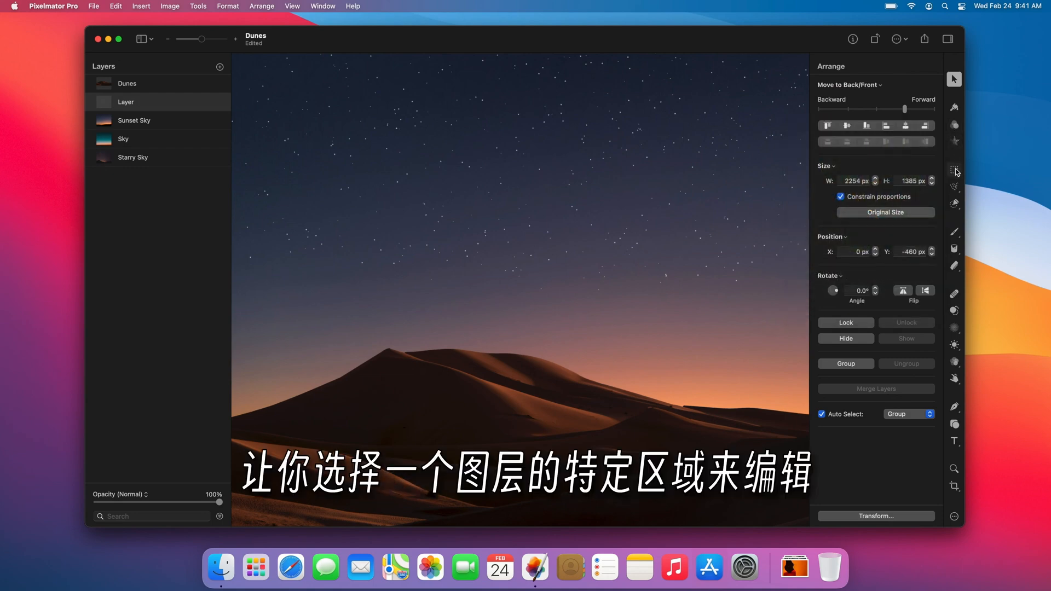
pyautogui.moveTo(956, 172)
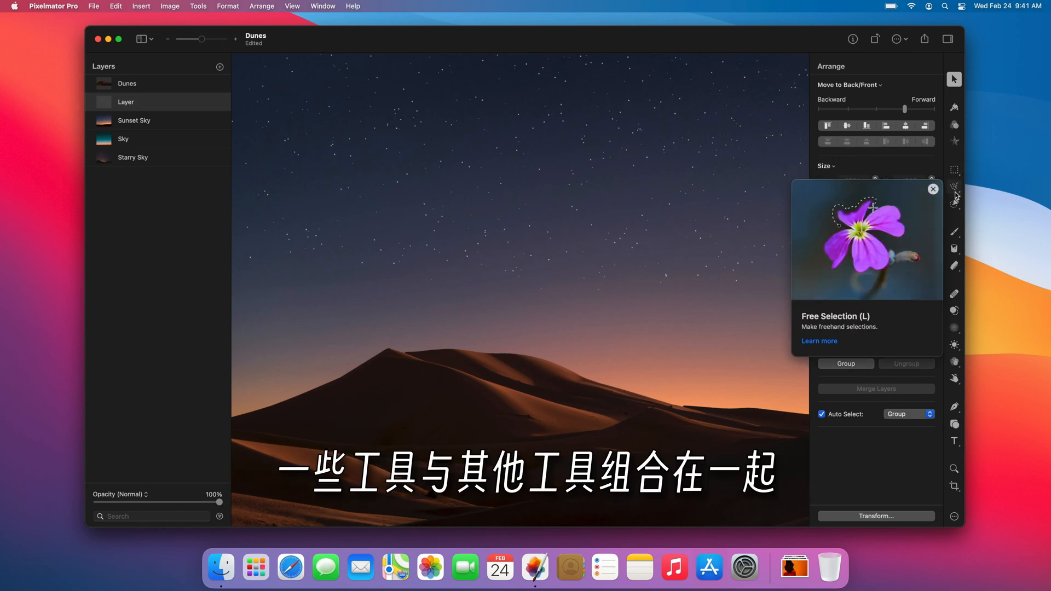
pyautogui.moveTo(955, 204)
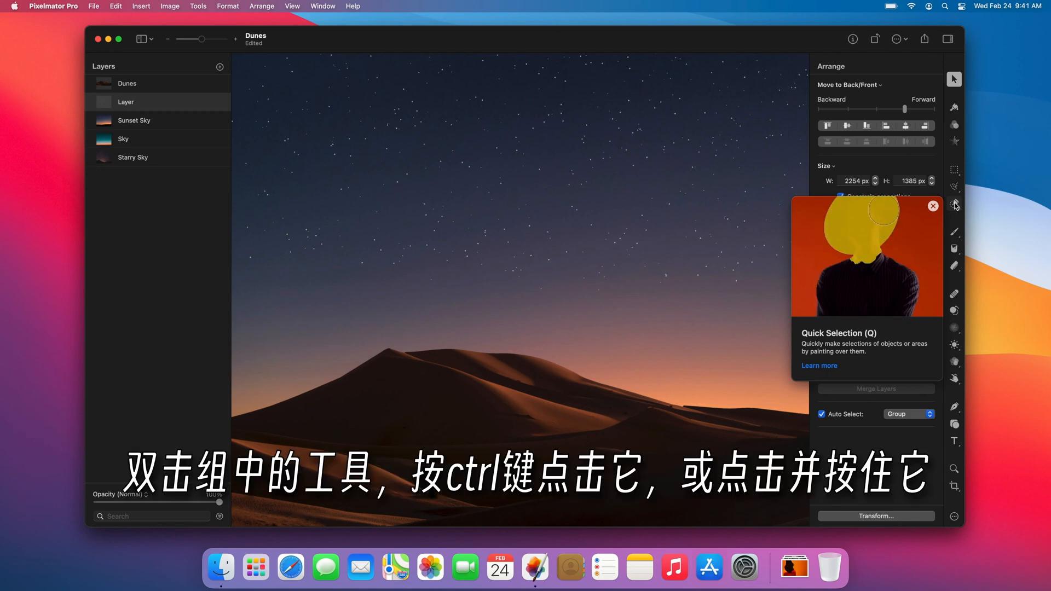
pyautogui.click(954, 204)
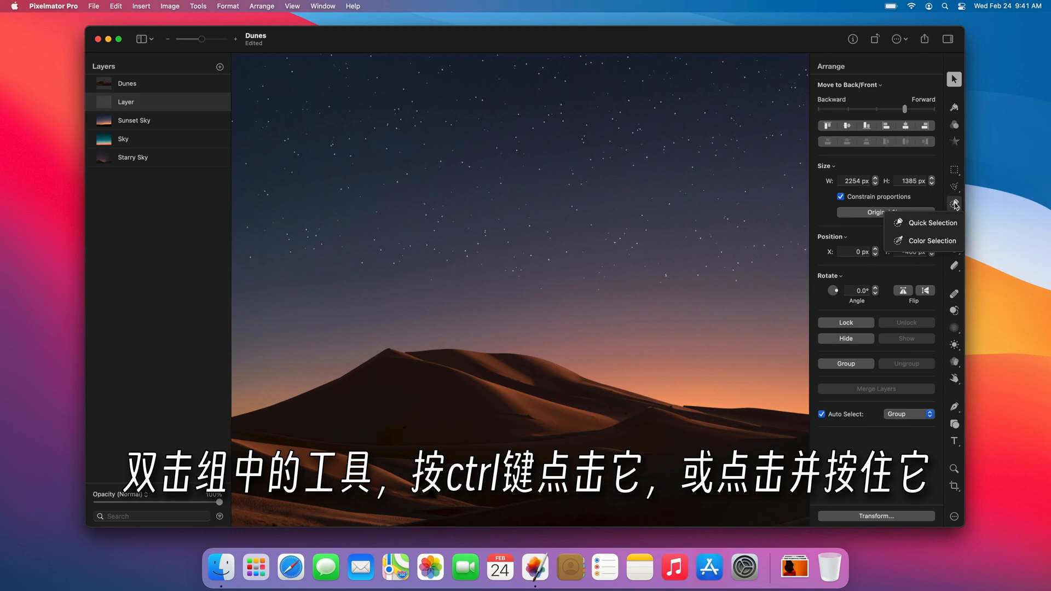
pyautogui.click(955, 204)
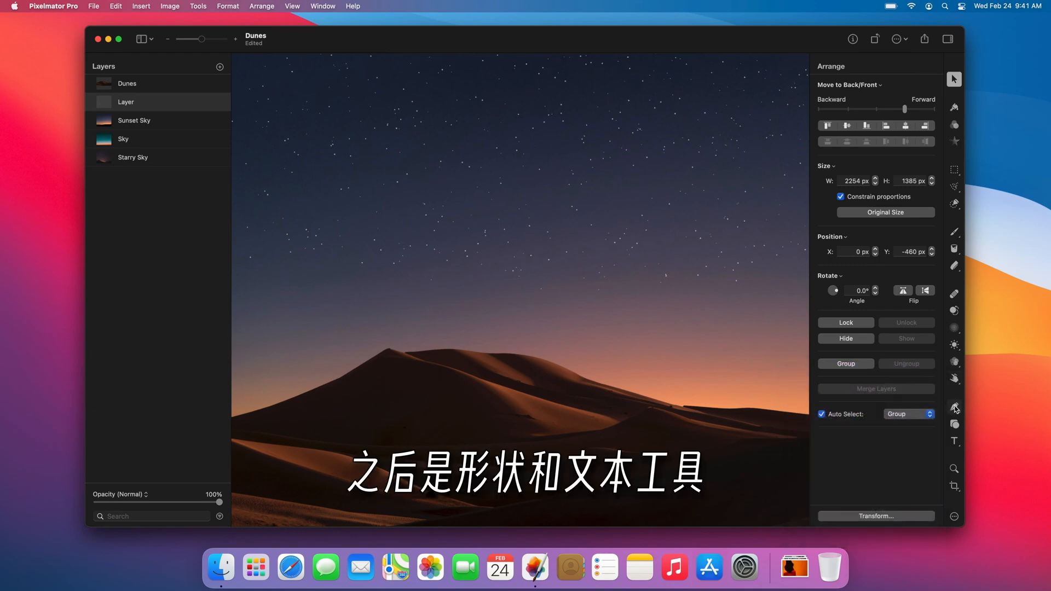
# Review the shape, Type, Zoom and Crop tools, the tools grouped with Crop, and the complete list of tools
pyautogui.moveTo(954, 407)
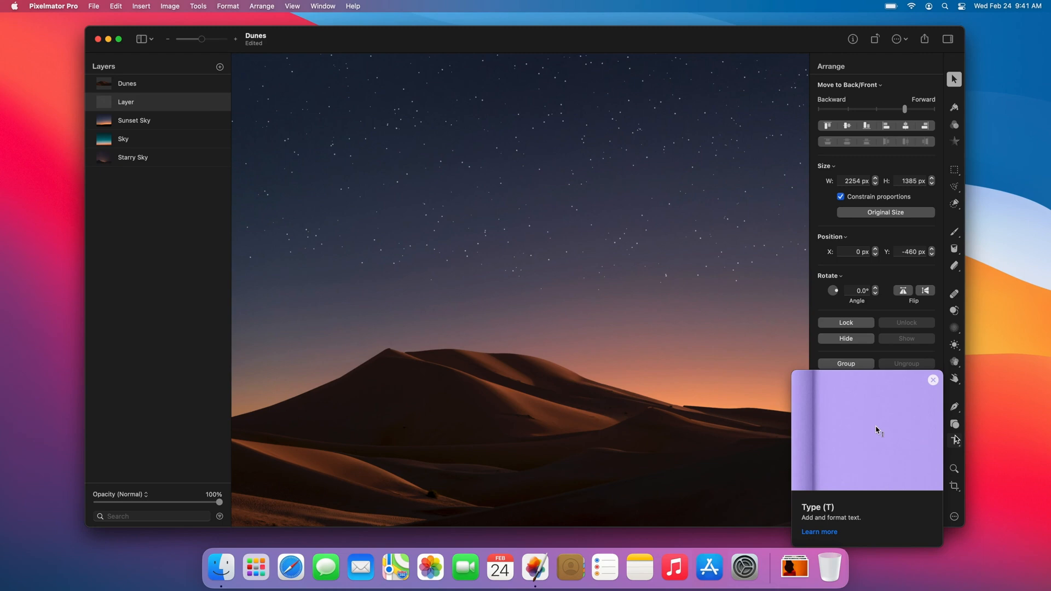
pyautogui.moveTo(955, 472)
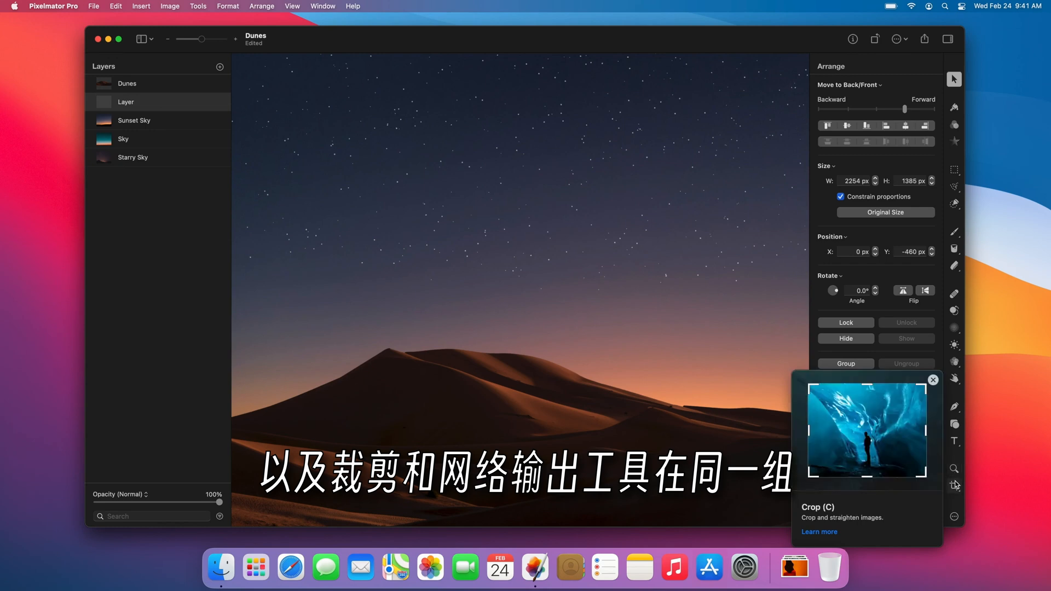
pyautogui.click(955, 485)
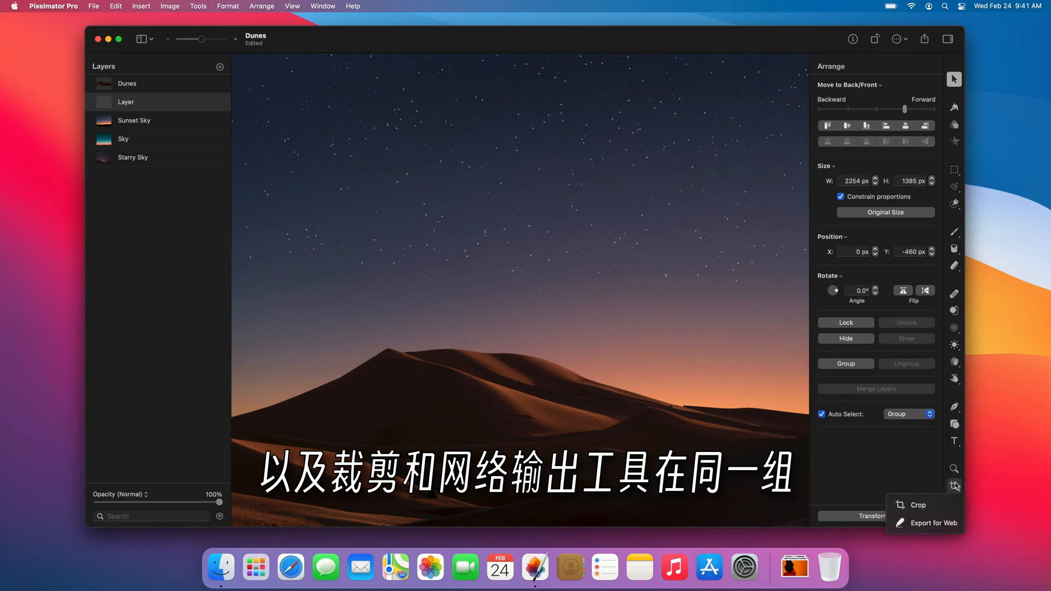
pyautogui.press('Escape')
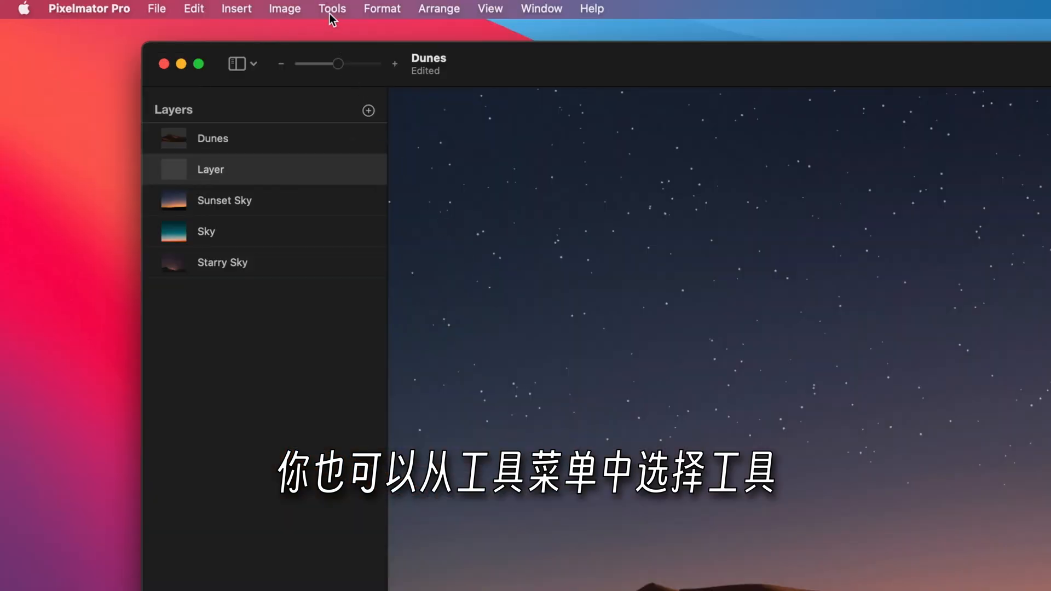
pyautogui.click(330, 9)
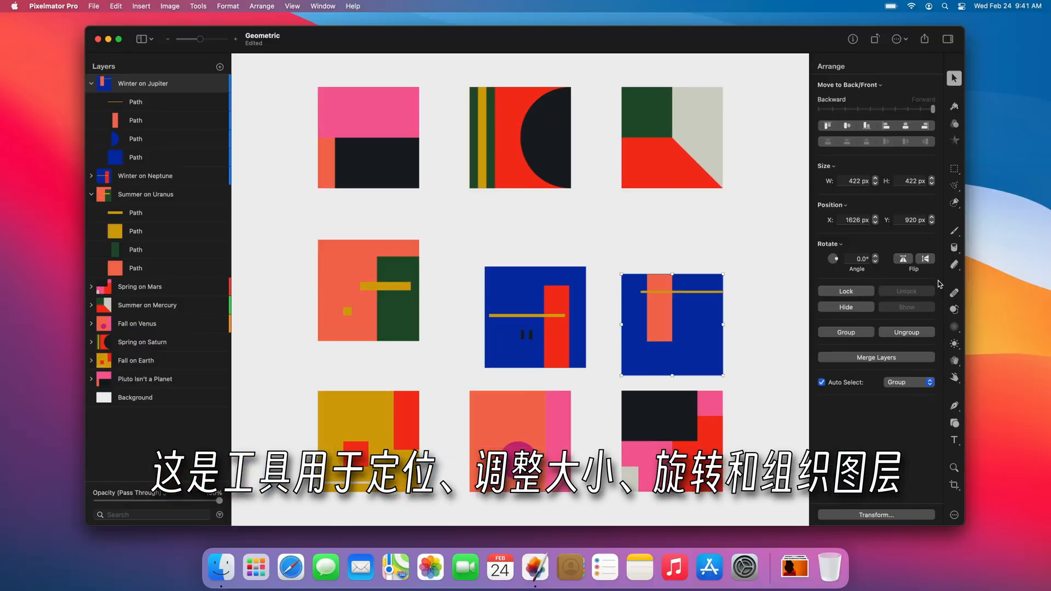
# Move the Winter on Jupiter group up to Y 889 px and add Winter on Neptune and Summer on Uranus to the selection
pyautogui.moveTo(687, 323); pyautogui.dragTo(688, 319)
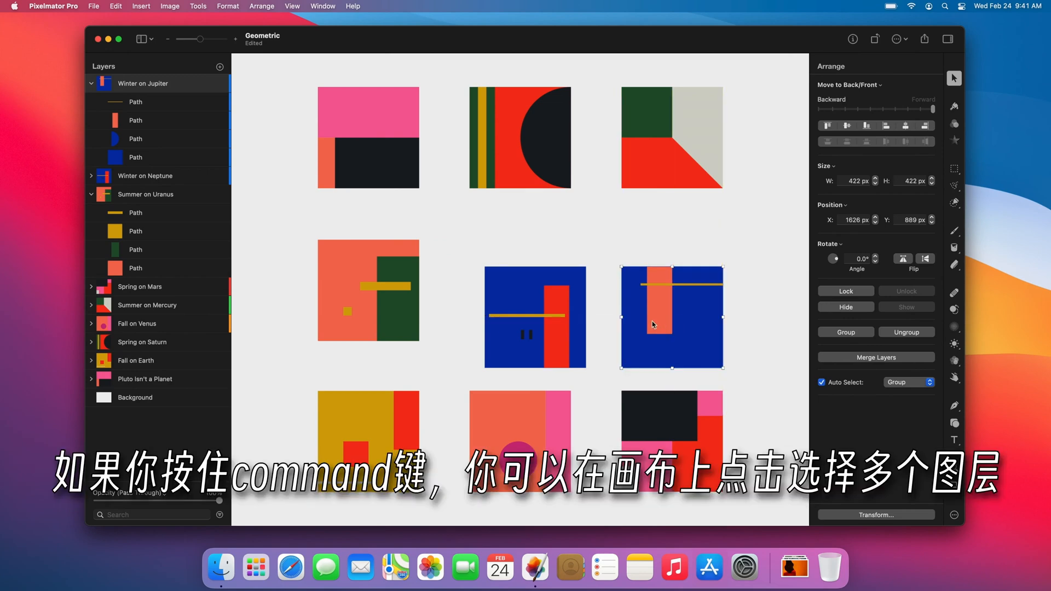
pyautogui.keyDown('super'); pyautogui.click(546, 314); pyautogui.keyUp('super')
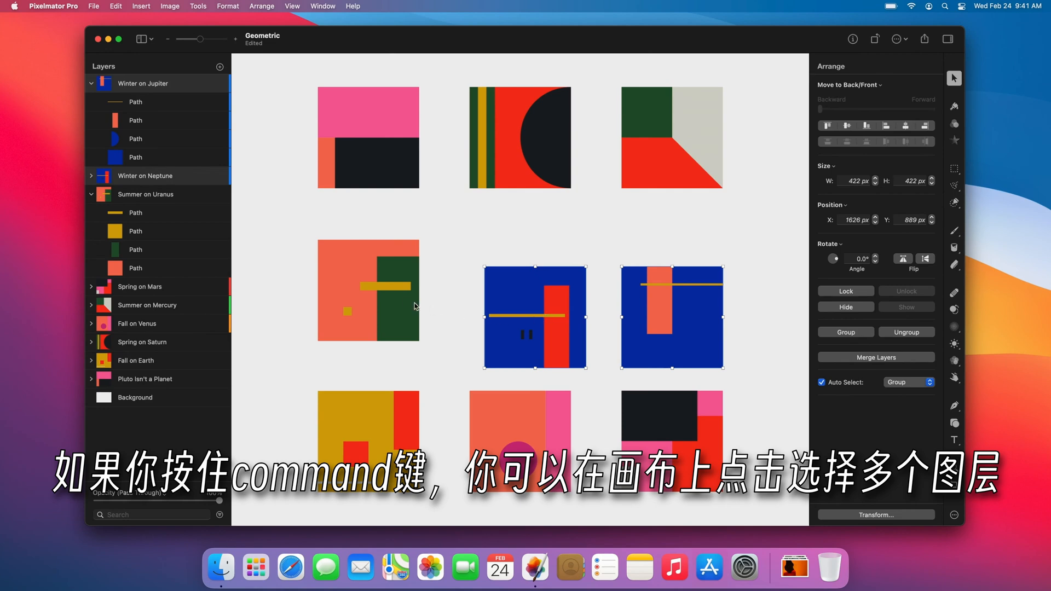
pyautogui.keyDown('super'); pyautogui.click(397, 299); pyautogui.keyUp('super')
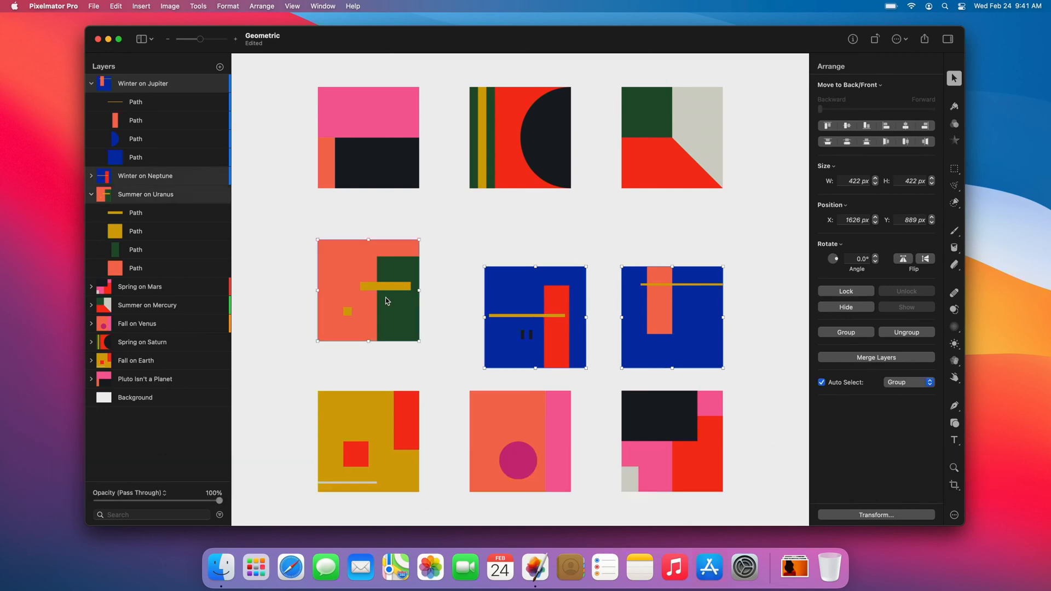
# Lock the Background layer and select the Summer on Uranus, Winter on Neptune and Winter on Jupiter groups together on the canvas
pyautogui.click(301, 307)
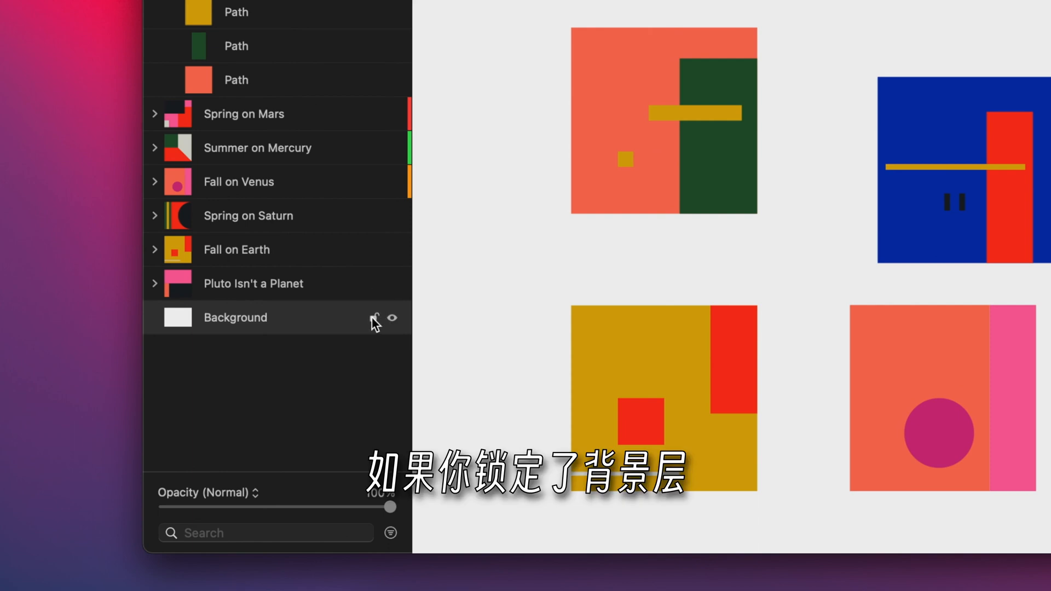
pyautogui.click(210, 398)
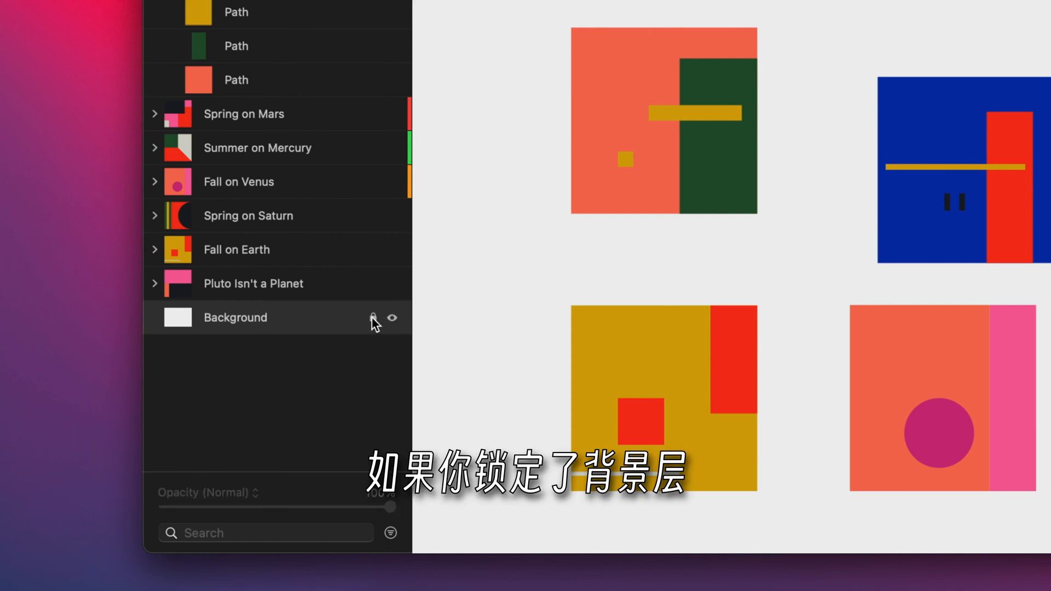
pyautogui.moveTo(522, 135); pyautogui.dragTo(1050, 205)
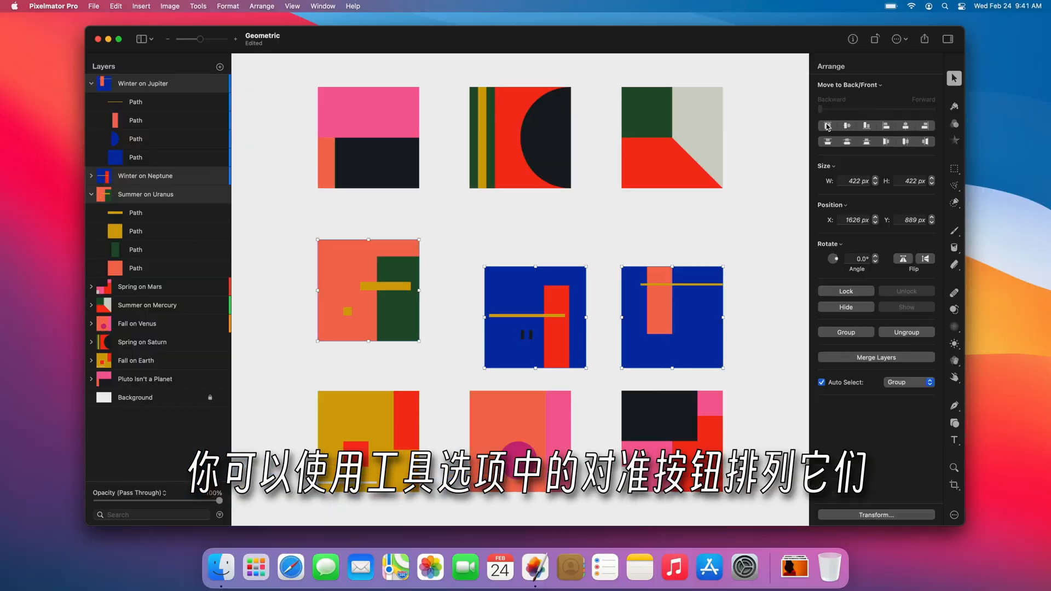
# Align the top edges of the three selected groups and distribute them evenly
pyautogui.click(678, 209)
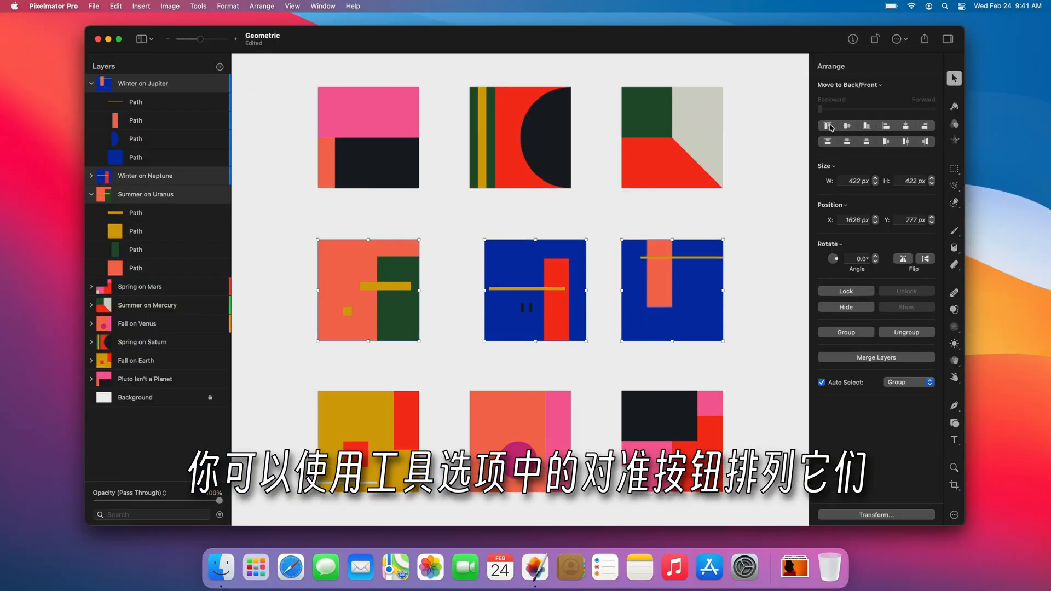
pyautogui.click(906, 143)
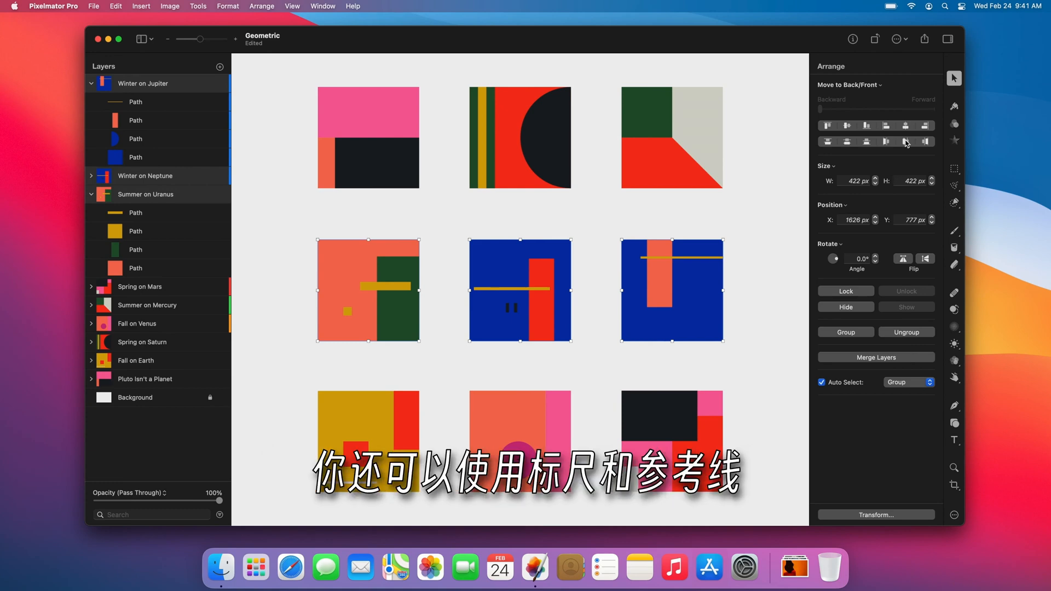
pyautogui.click(847, 143)
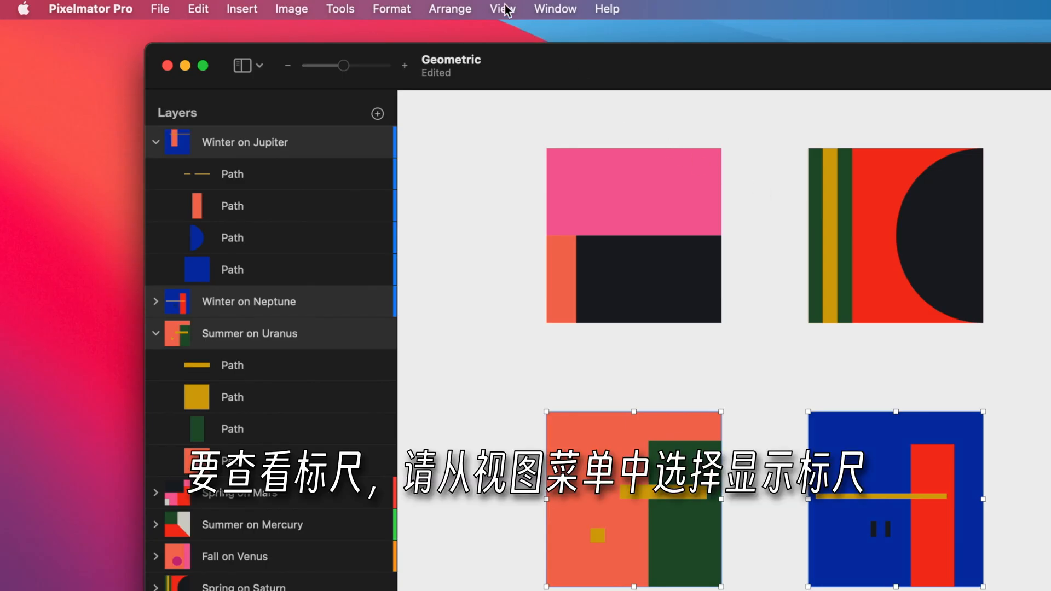
# Show the rulers and add horizontal guides along the first row's bottom and top edges and a vertical guide at the first column's right edge
pyautogui.click(502, 9)
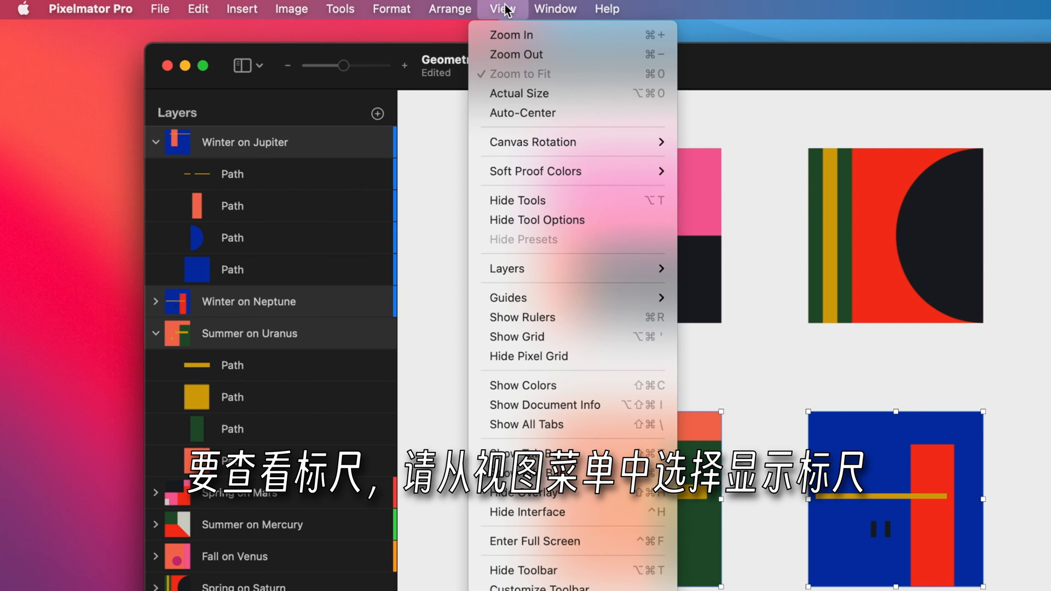
pyautogui.click(512, 317)
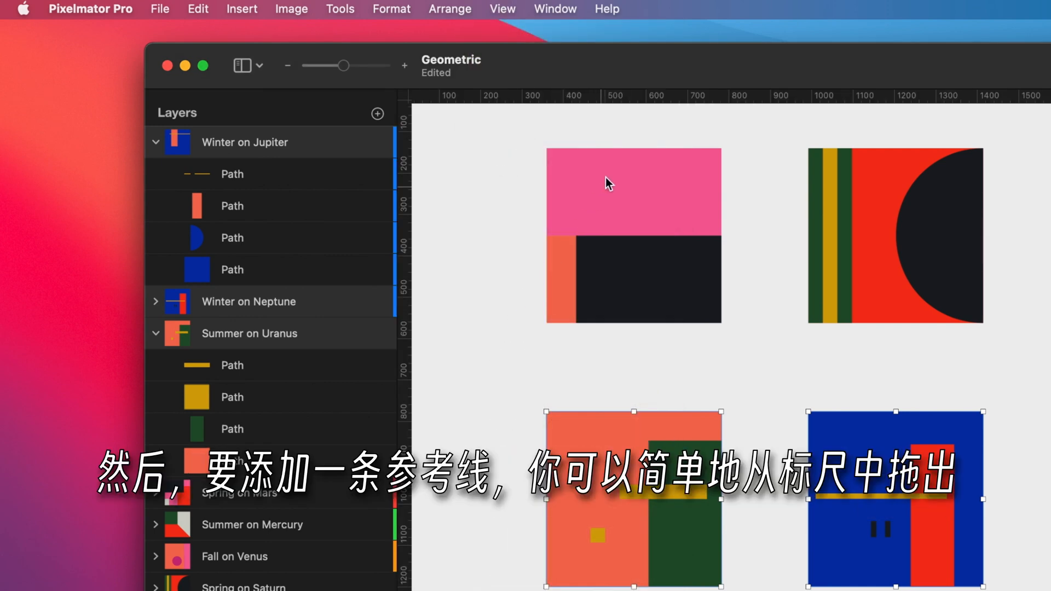
pyautogui.moveTo(629, 101); pyautogui.dragTo(633, 323)
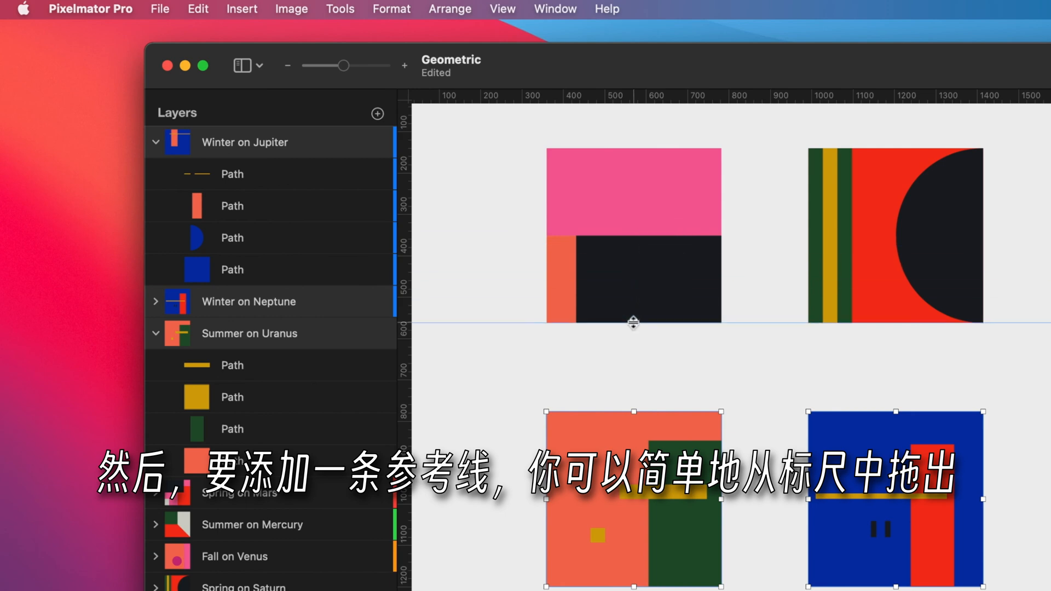
pyautogui.moveTo(653, 102); pyautogui.dragTo(629, 148)
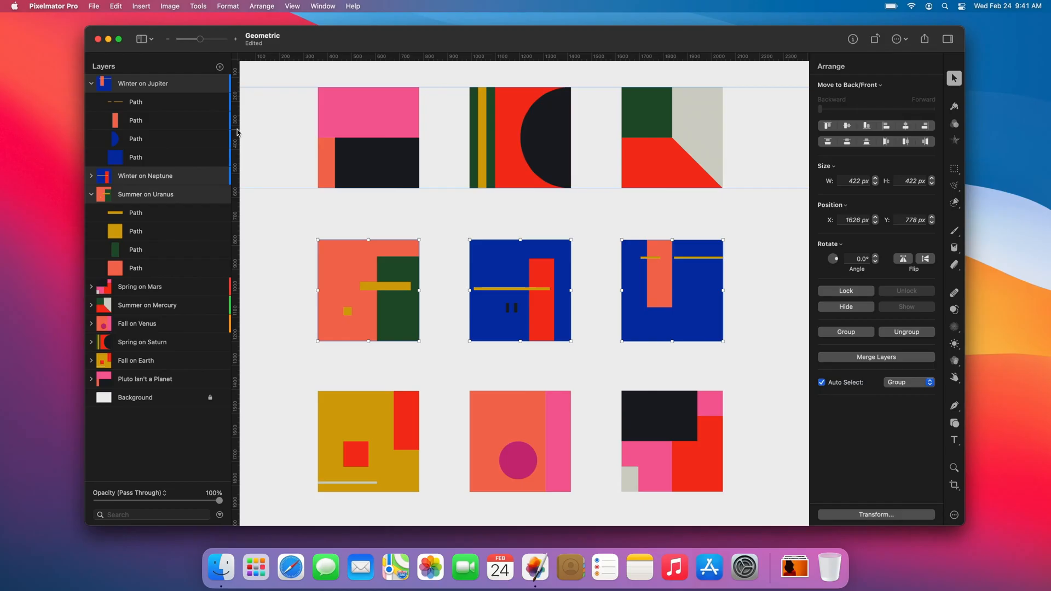
pyautogui.moveTo(404, 225); pyautogui.dragTo(710, 245)
pyautogui.moveTo(413, 143); pyautogui.dragTo(419, 143)
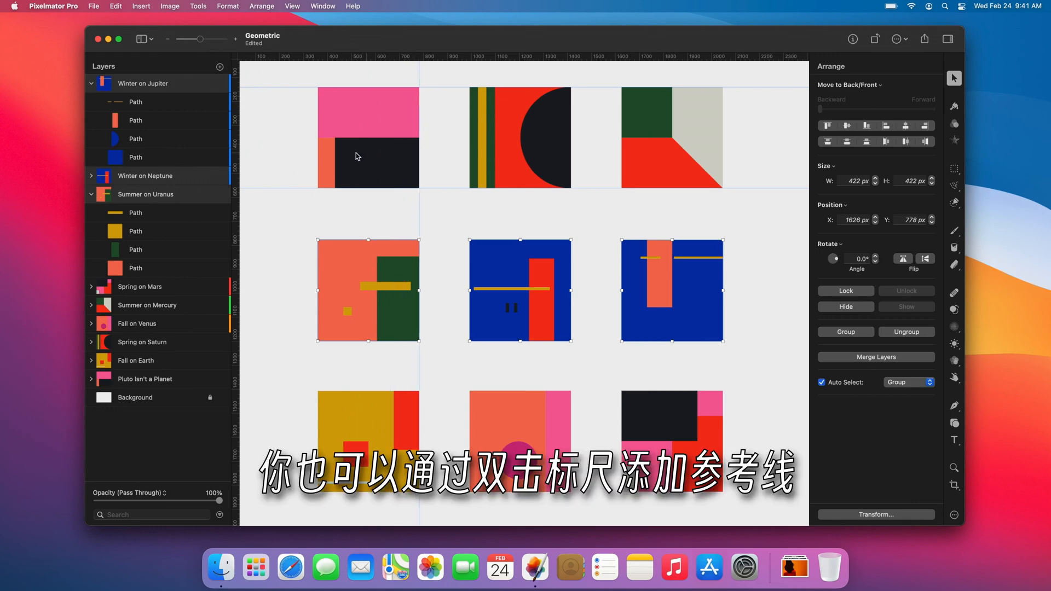
# Add a vertical guide at exactly 360 pixels
pyautogui.doubleClick(237, 157)
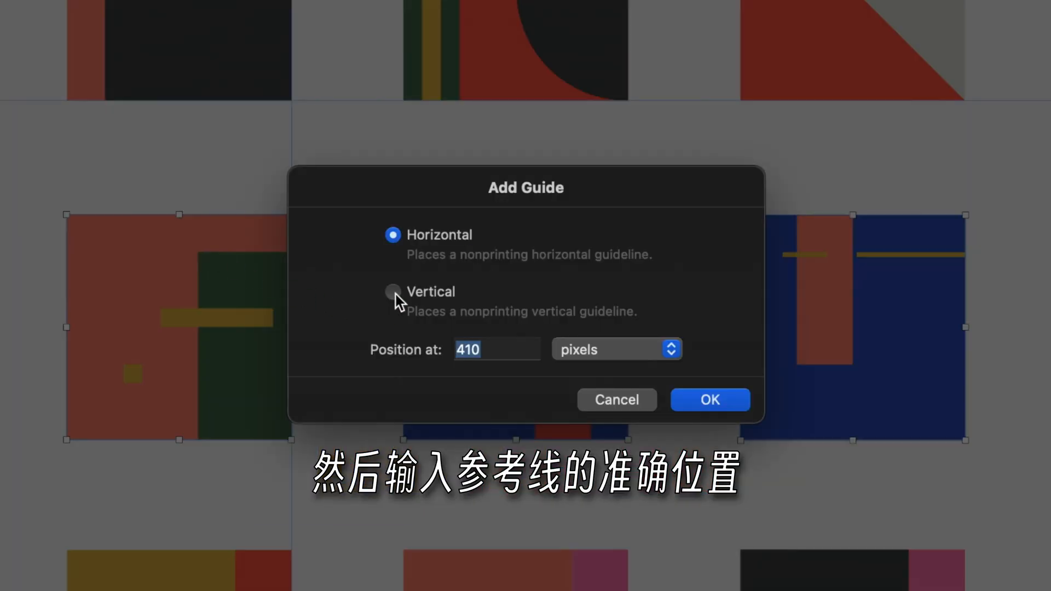
pyautogui.click(393, 291)
pyautogui.write('360')
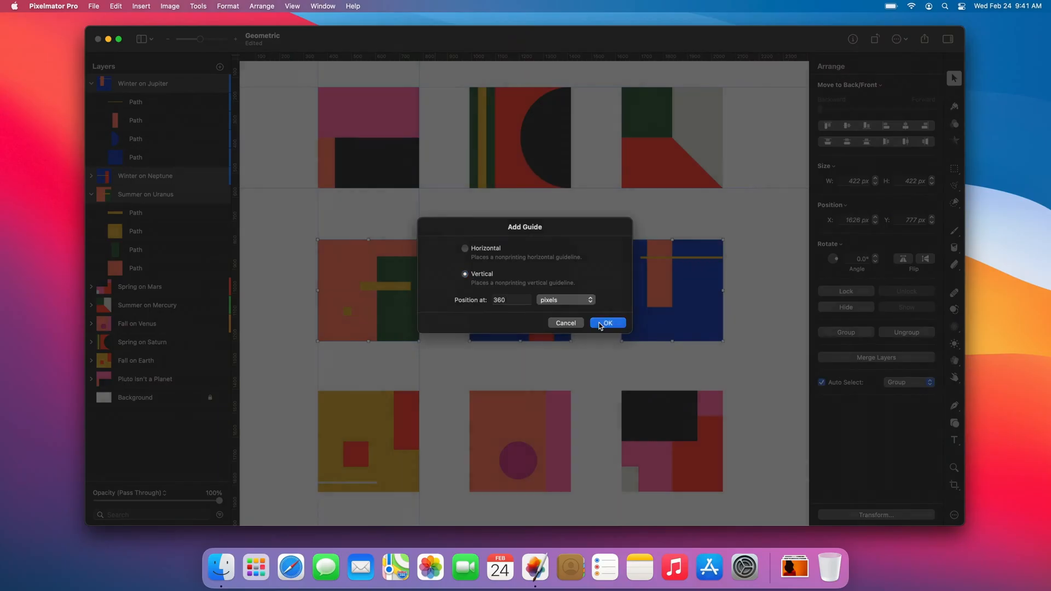
pyautogui.click(691, 399)
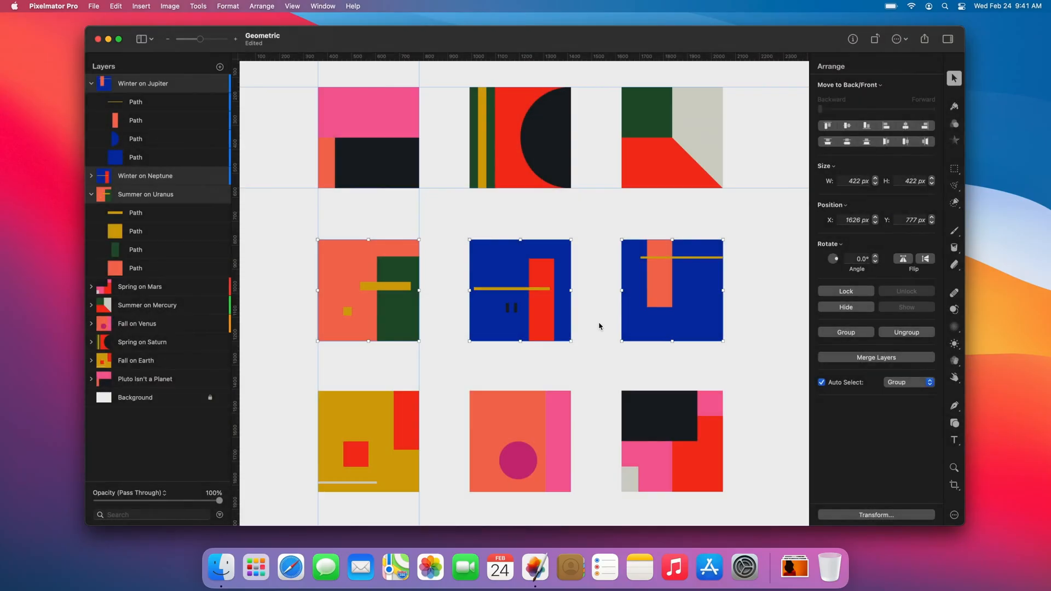
# Select the Pluto Isn't a Planet group on the canvas and turn off Auto Select
pyautogui.click(383, 144)
pyautogui.moveTo(383, 144)
pyautogui.mouseDown()
pyautogui.moveTo(430, 201)
pyautogui.moveTo(381, 142)
pyautogui.mouseUp()
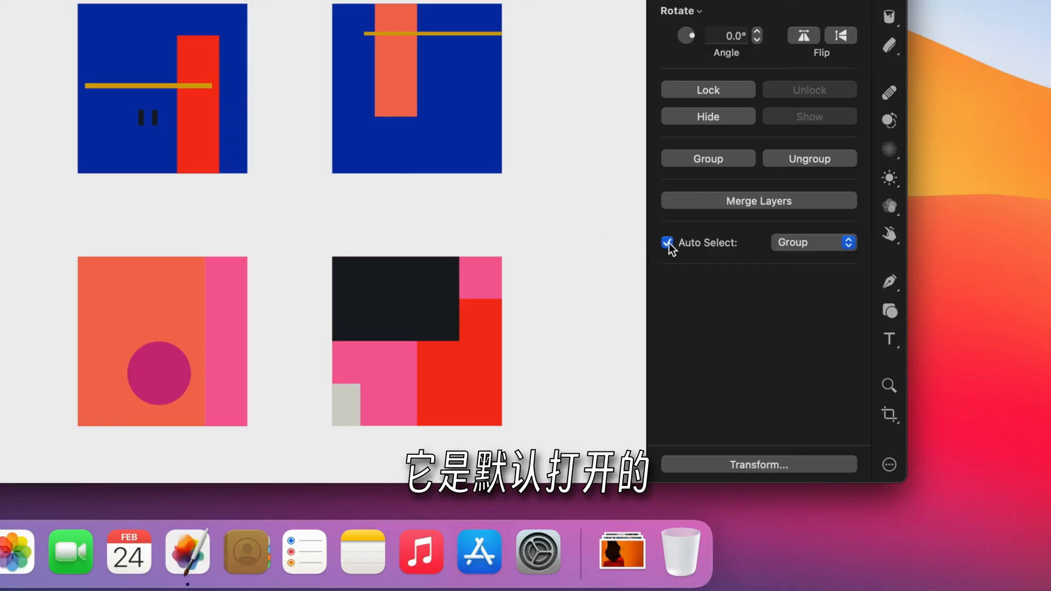
pyautogui.click(822, 381)
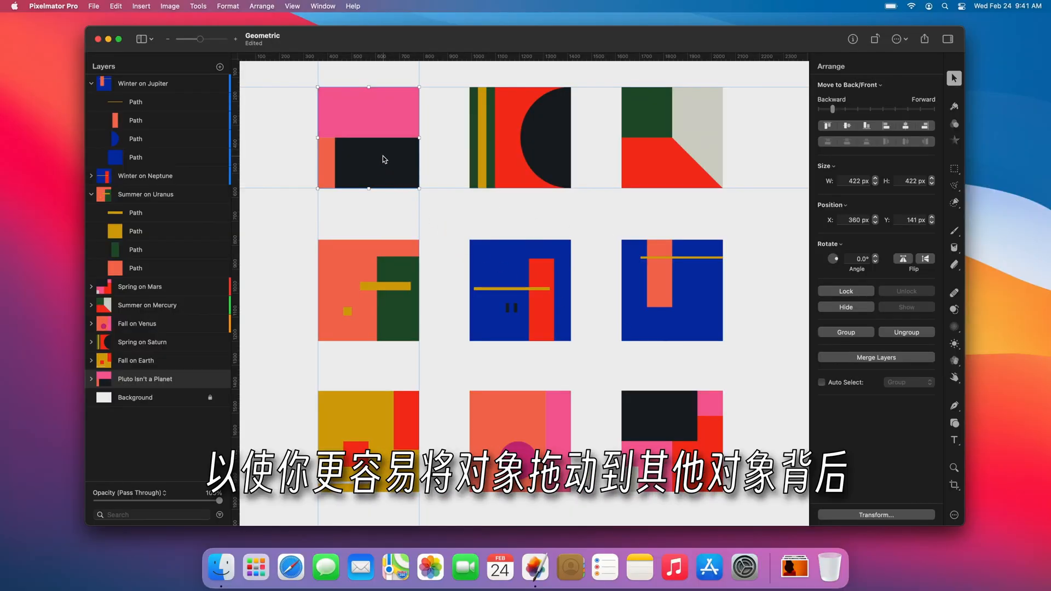
pyautogui.moveTo(382, 155)
pyautogui.mouseDown()
pyautogui.moveTo(513, 301)
pyautogui.moveTo(382, 155)
pyautogui.mouseUp()
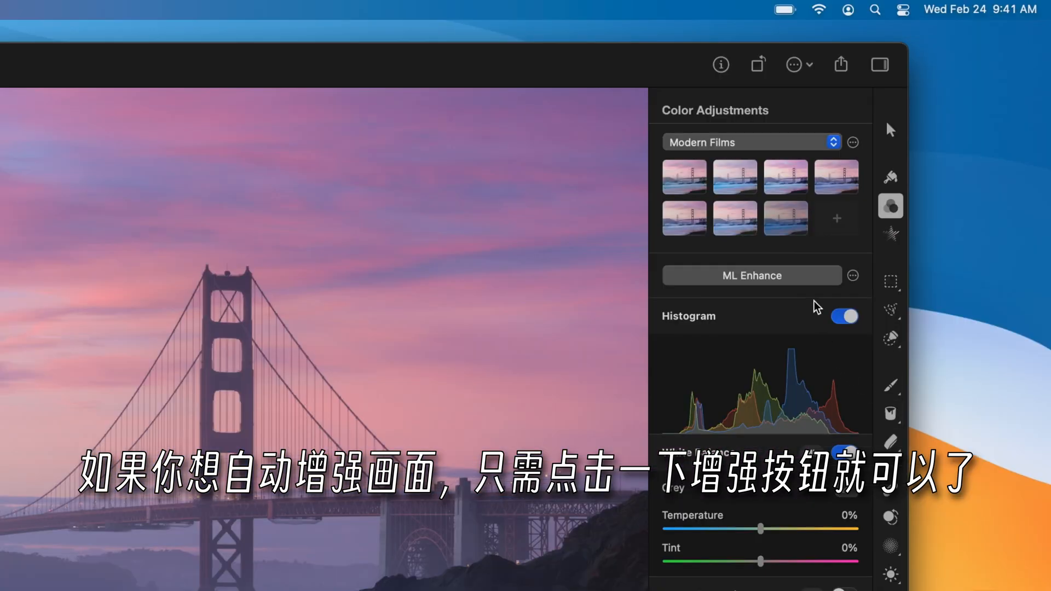
# Enhance the Golden Gate Bridge photo automatically with ML Enhance and set the white balance Temperature to 43%
pyautogui.click(905, 167)
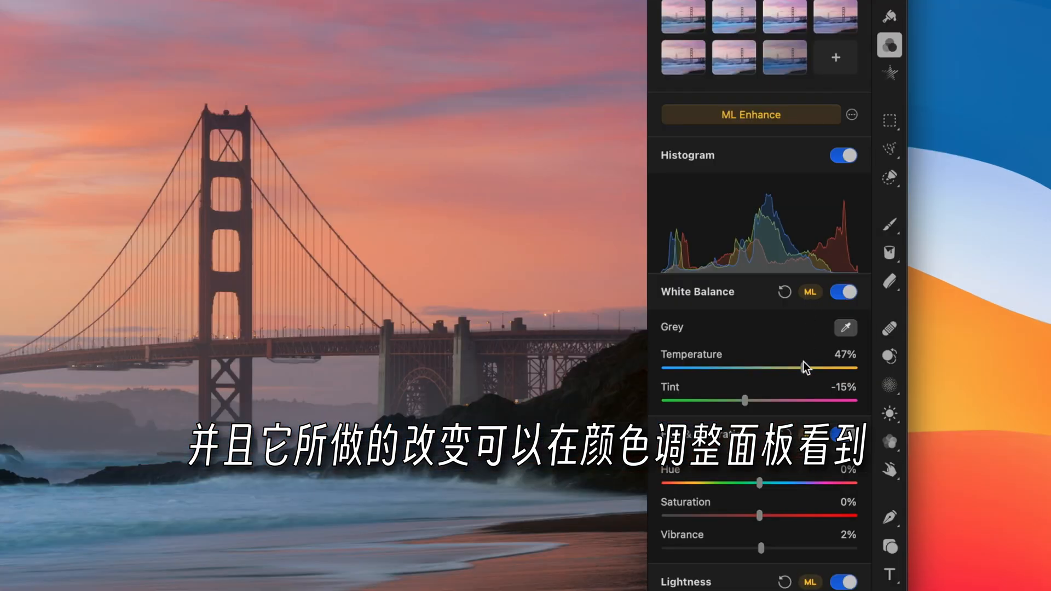
pyautogui.moveTo(804, 368)
pyautogui.mouseDown()
pyautogui.moveTo(823, 371)
pyautogui.moveTo(800, 370)
pyautogui.mouseUp()
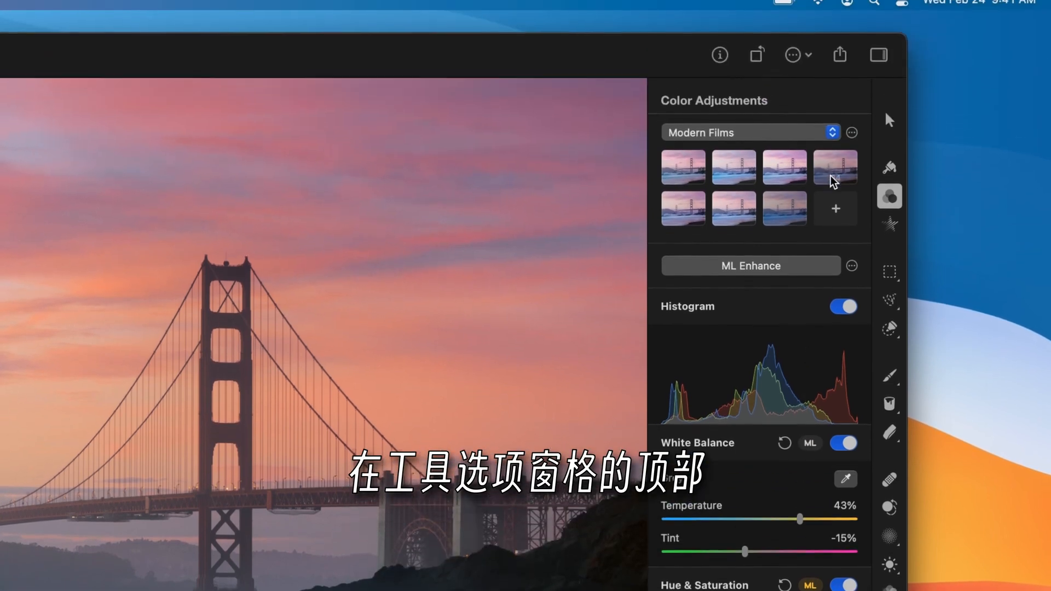
# Switch to the Cinematic color preset collection, try its first preset and apply preset 04 to the bridge photo
pyautogui.click(831, 60)
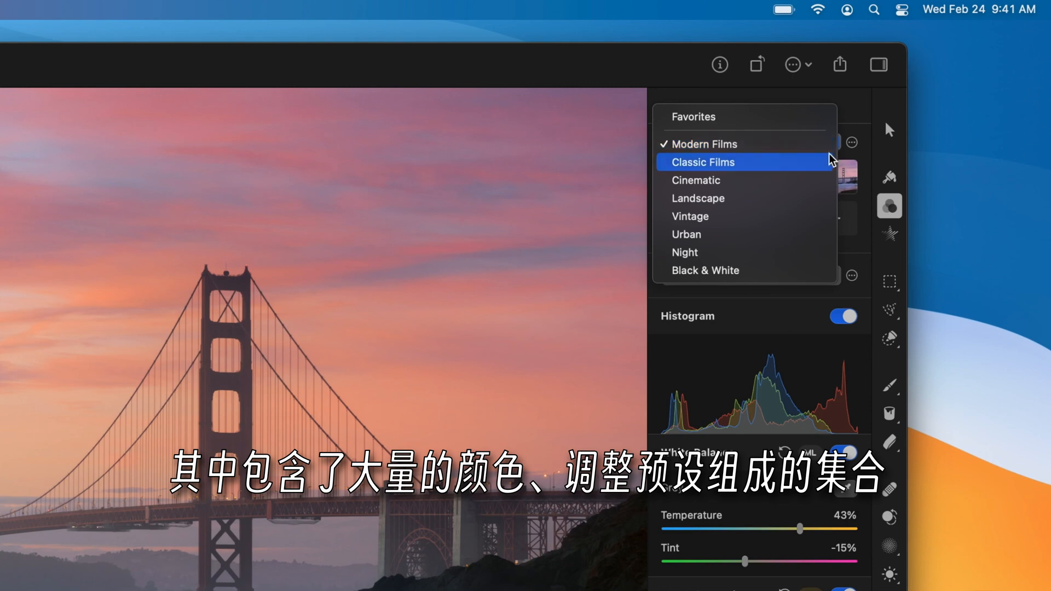
pyautogui.click(824, 183)
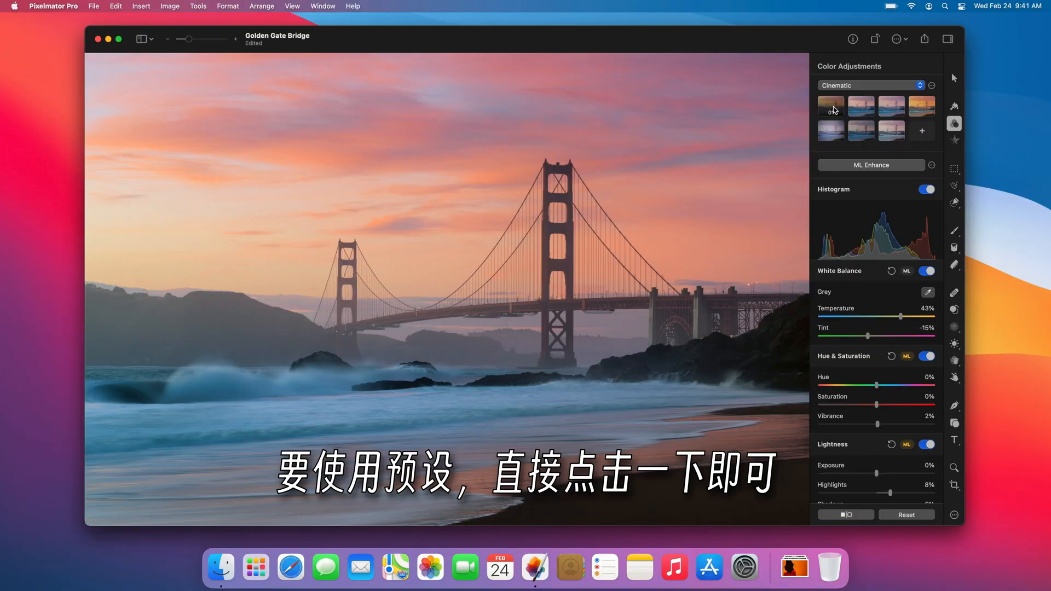
pyautogui.click(690, 180)
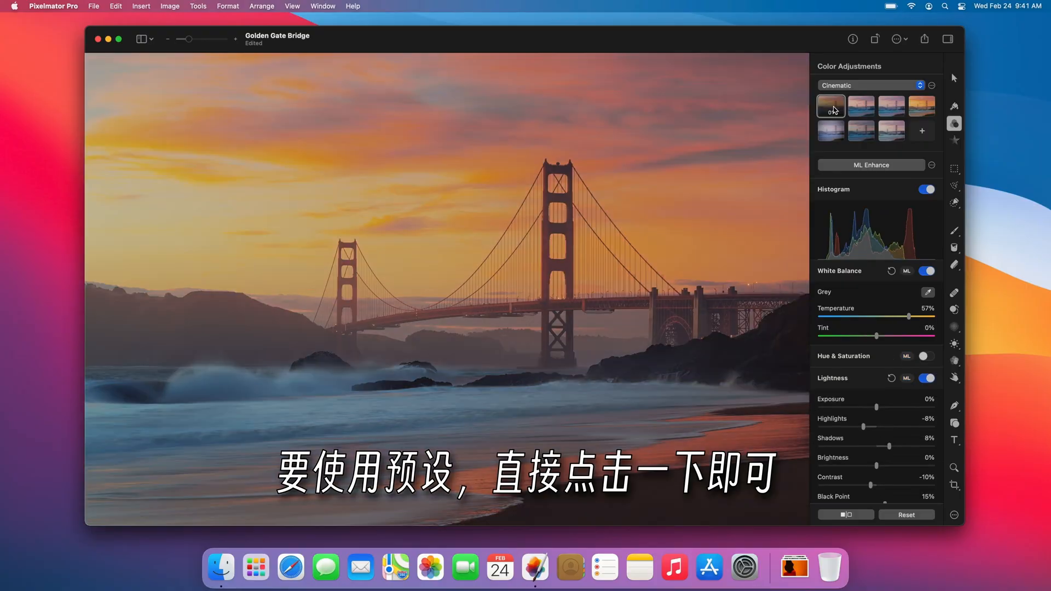
pyautogui.click(921, 109)
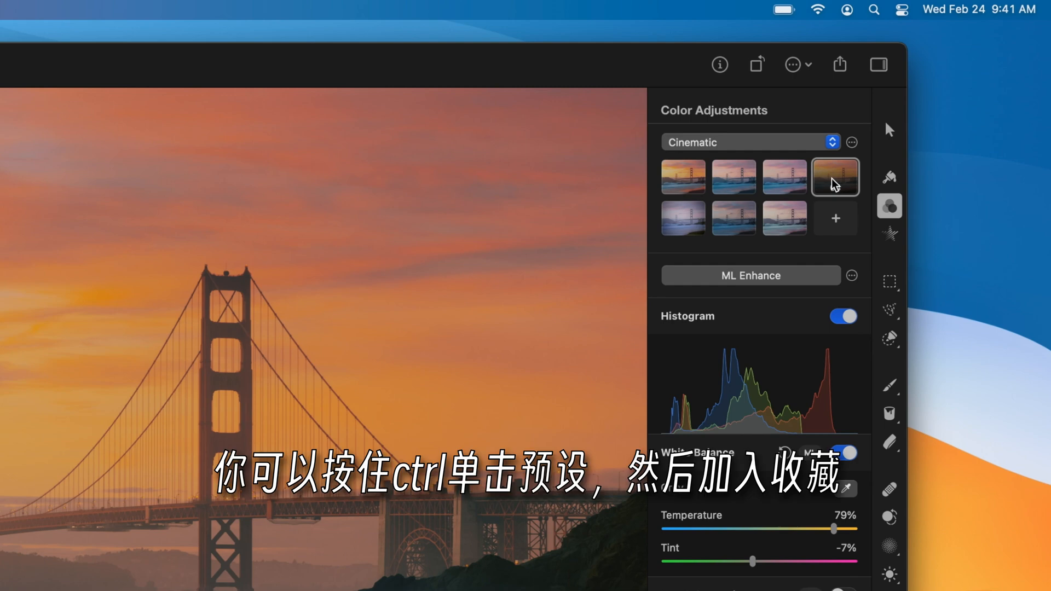
# Add the Cinematic preset 04 to the favorites and show the Favorites collection
pyautogui.keyDown('ctrl'); pyautogui.click(832, 183); pyautogui.keyUp('ctrl')
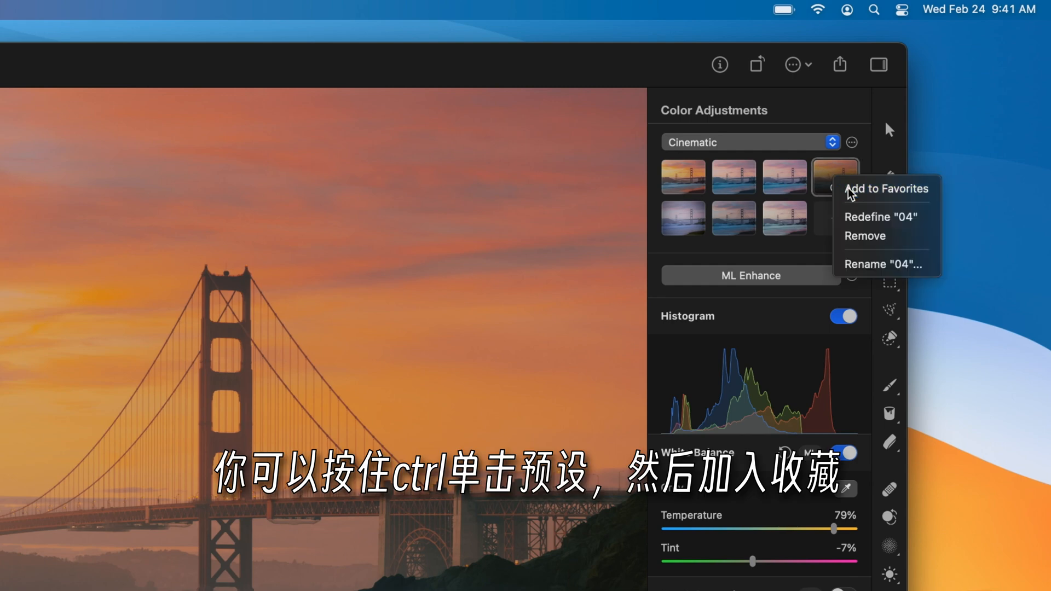
pyautogui.click(849, 189)
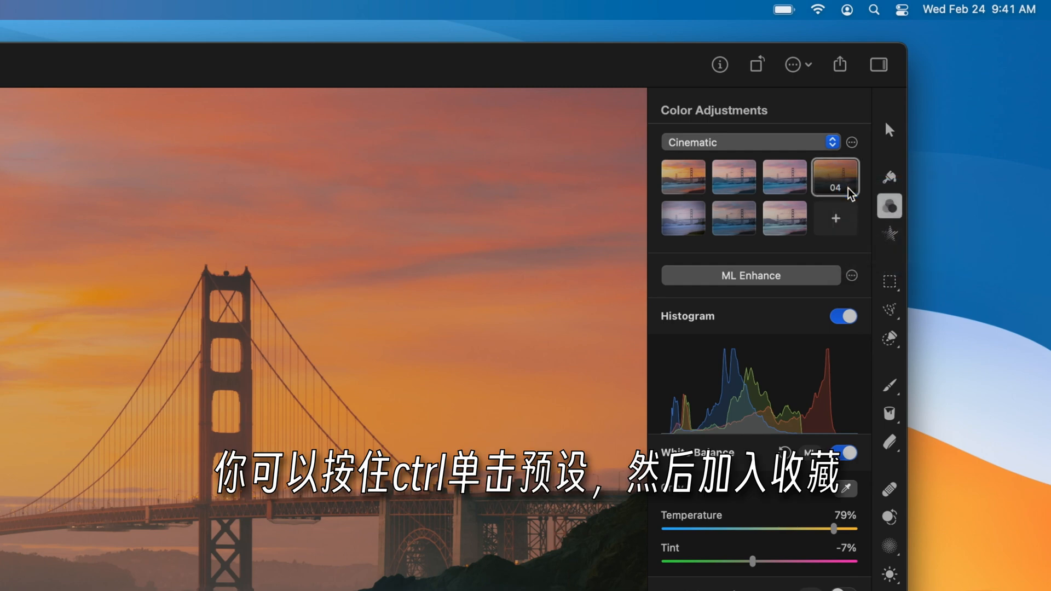
pyautogui.click(832, 143)
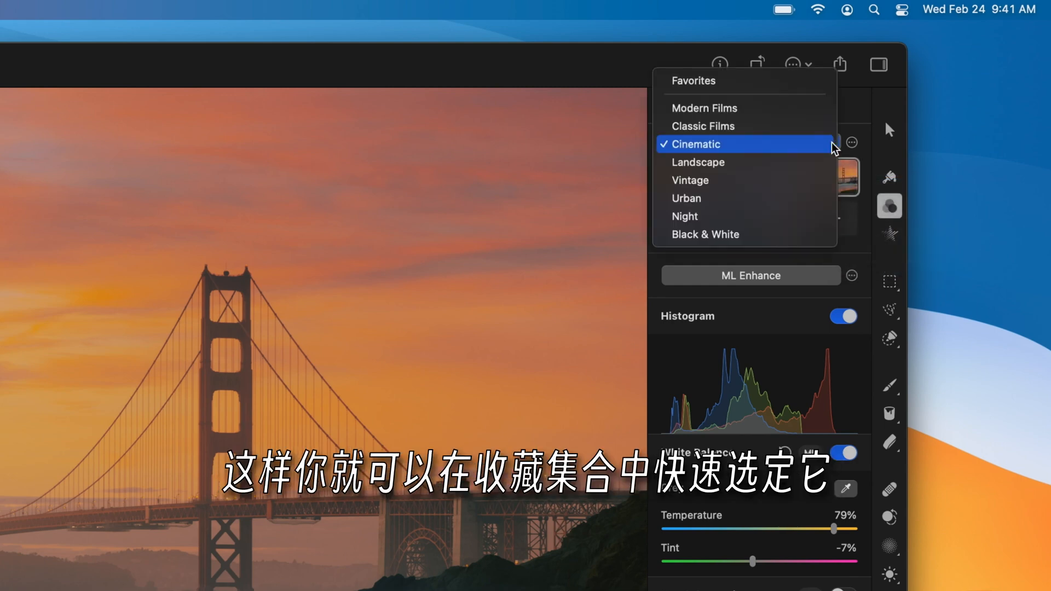
pyautogui.click(821, 84)
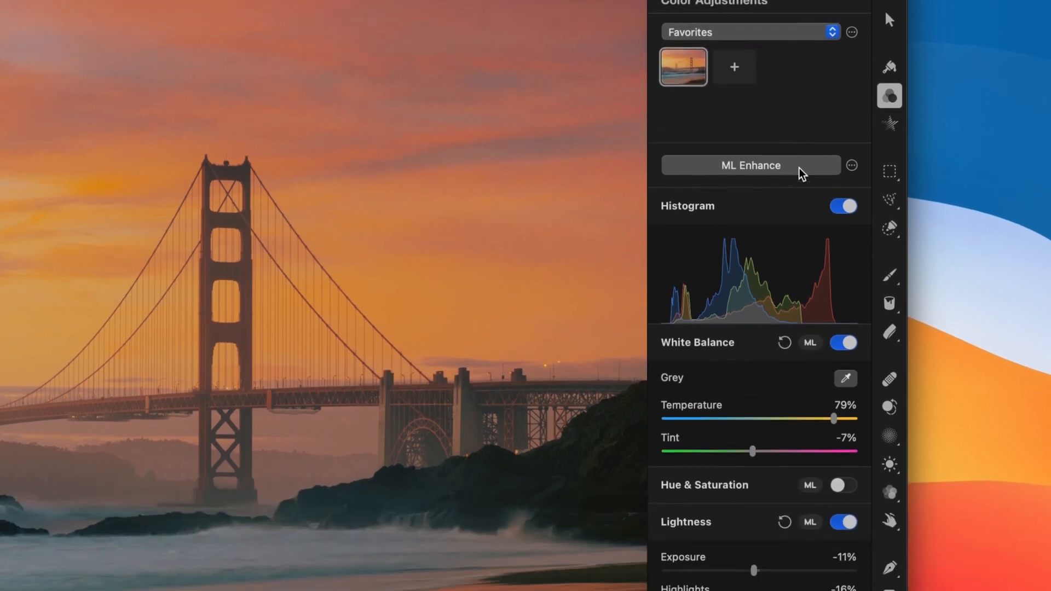
# Look through the remaining color adjustments and check which ones can be shown or hidden in the customization list
pyautogui.scroll(-15, 766, 186)
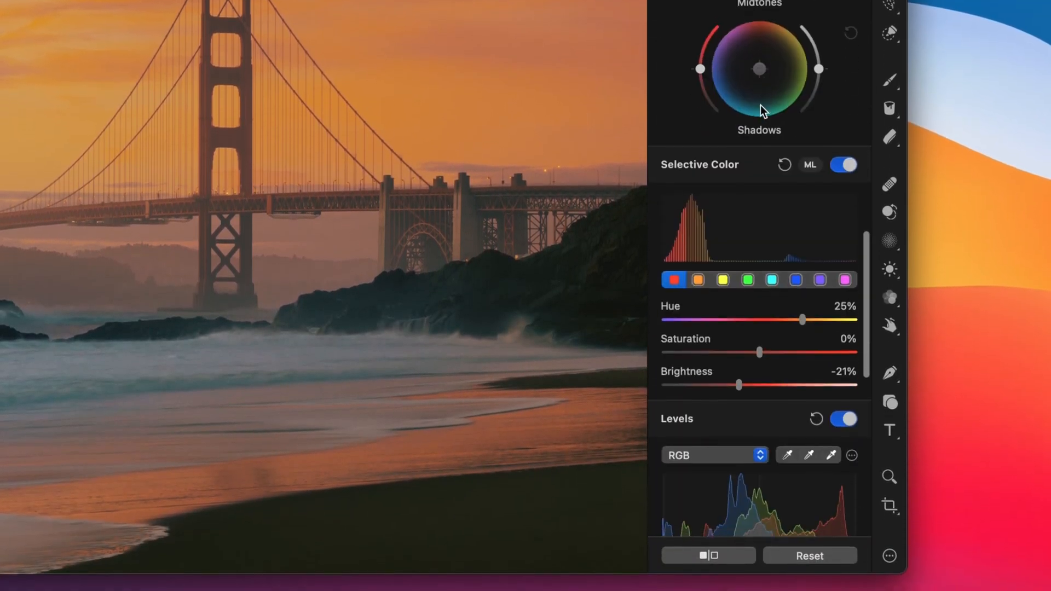
pyautogui.scroll(-10, 763, 85)
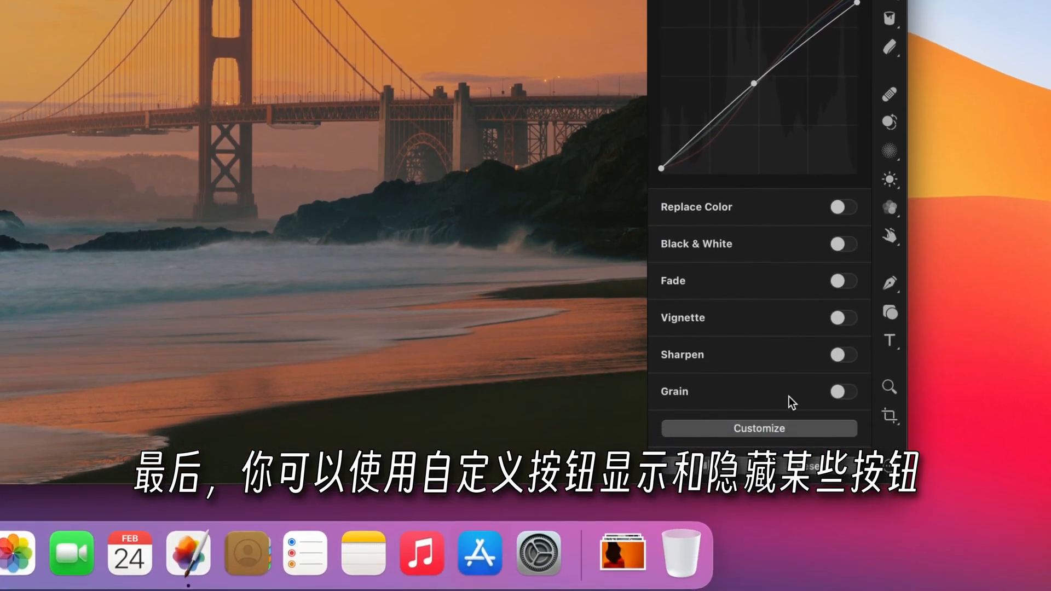
pyautogui.click(792, 428)
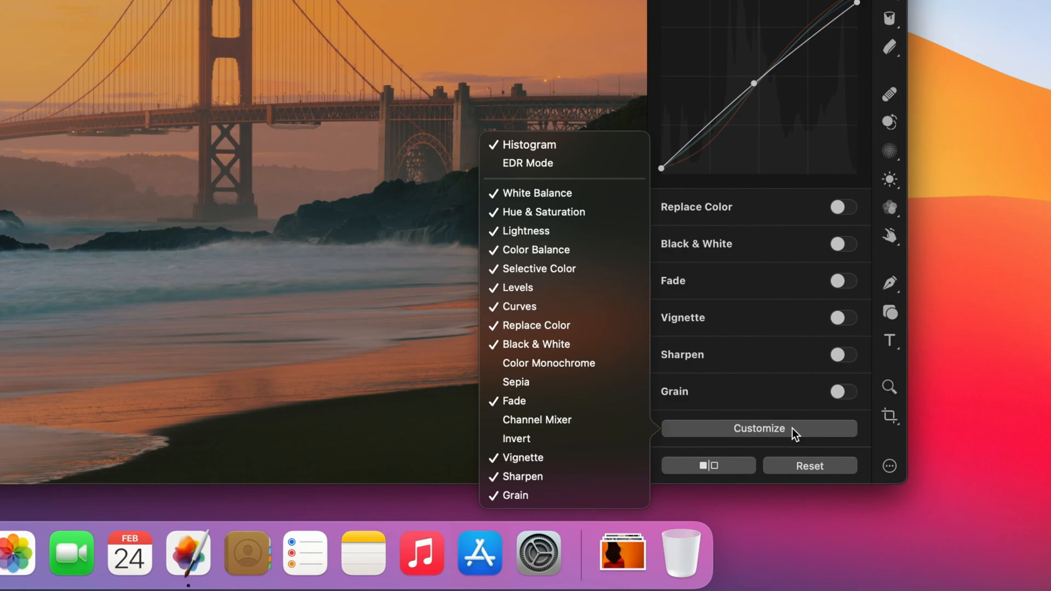
pyautogui.click(792, 428)
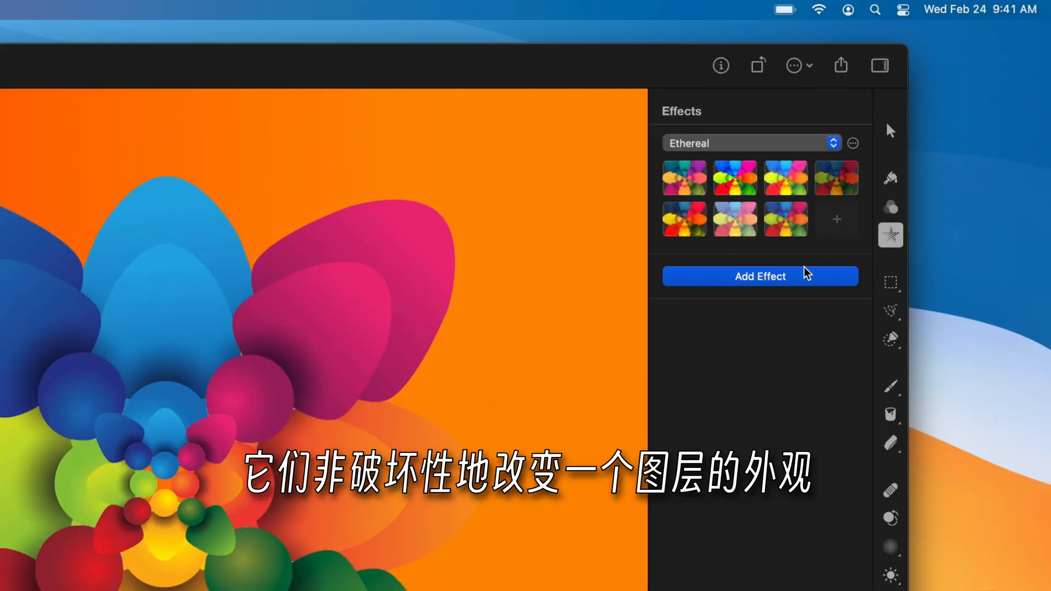
# Browse the available effects for the Mandala layer through the Distortion, Sharpen, Color Adjustments and Tile categories
pyautogui.click(857, 166)
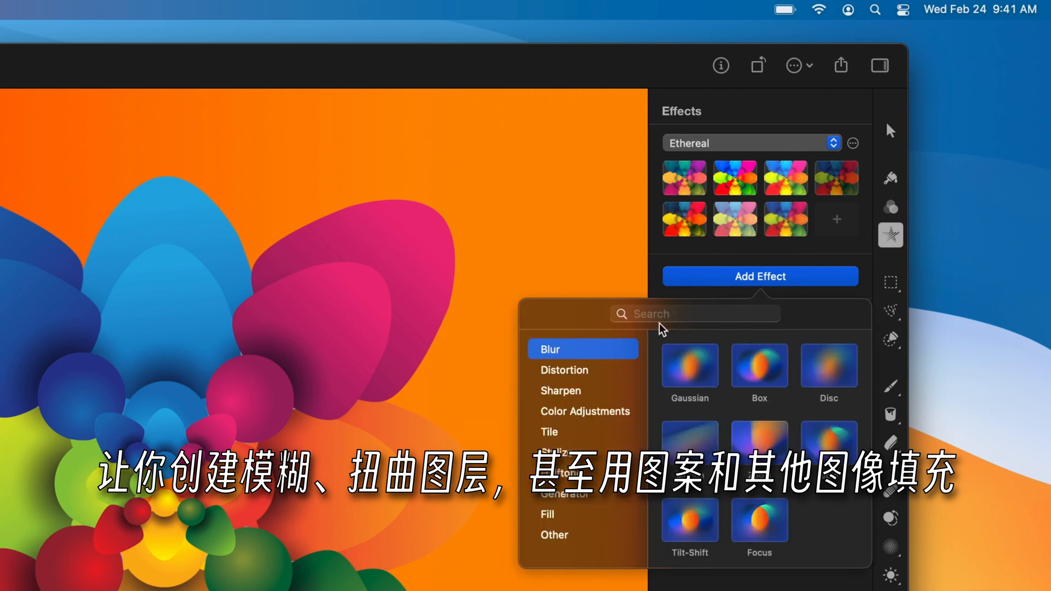
pyautogui.click(625, 371)
pyautogui.click(623, 389)
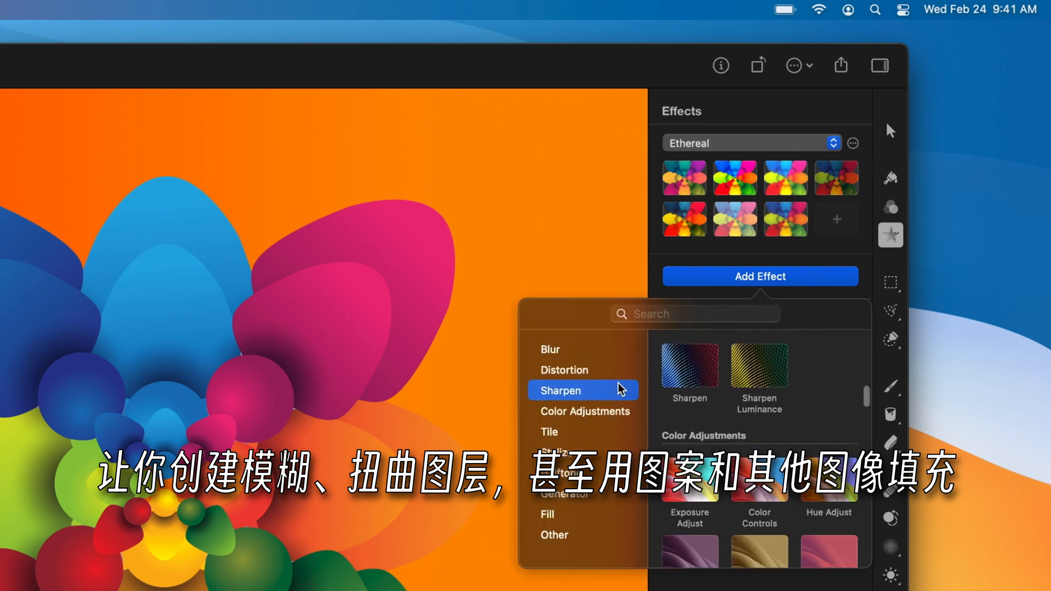
pyautogui.click(618, 416)
pyautogui.click(616, 431)
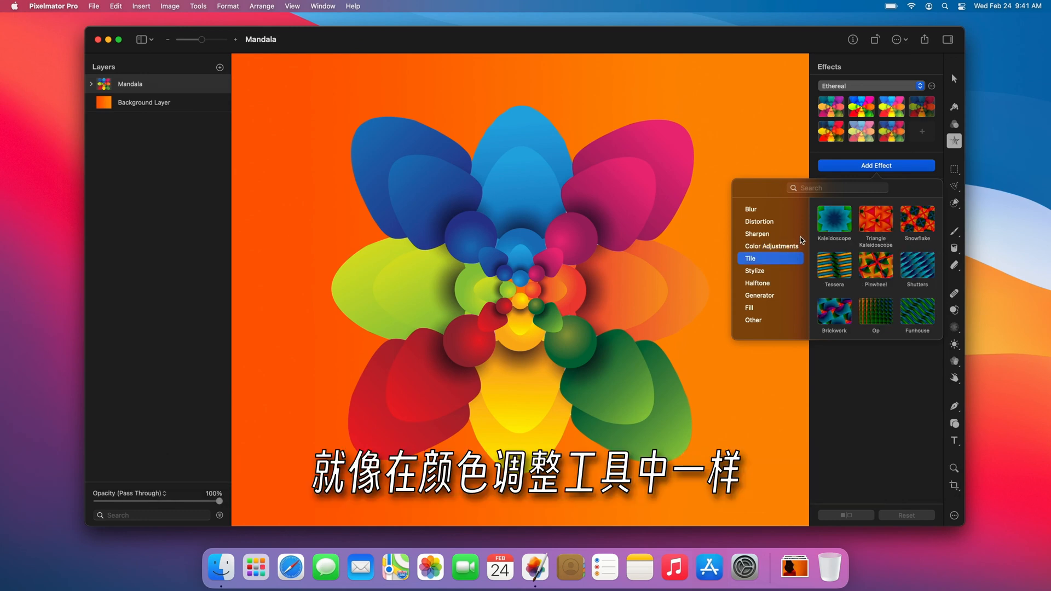
pyautogui.click(840, 171)
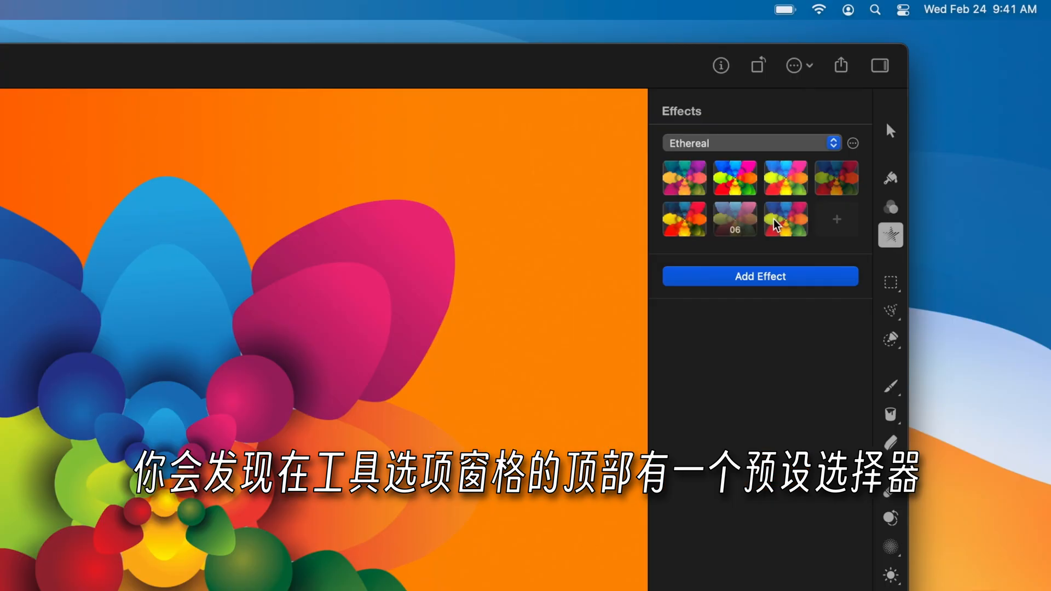
# Apply the second preset of the Mandala effect collection and set its Kaleidoscope angle to 302.1°
pyautogui.click(831, 143)
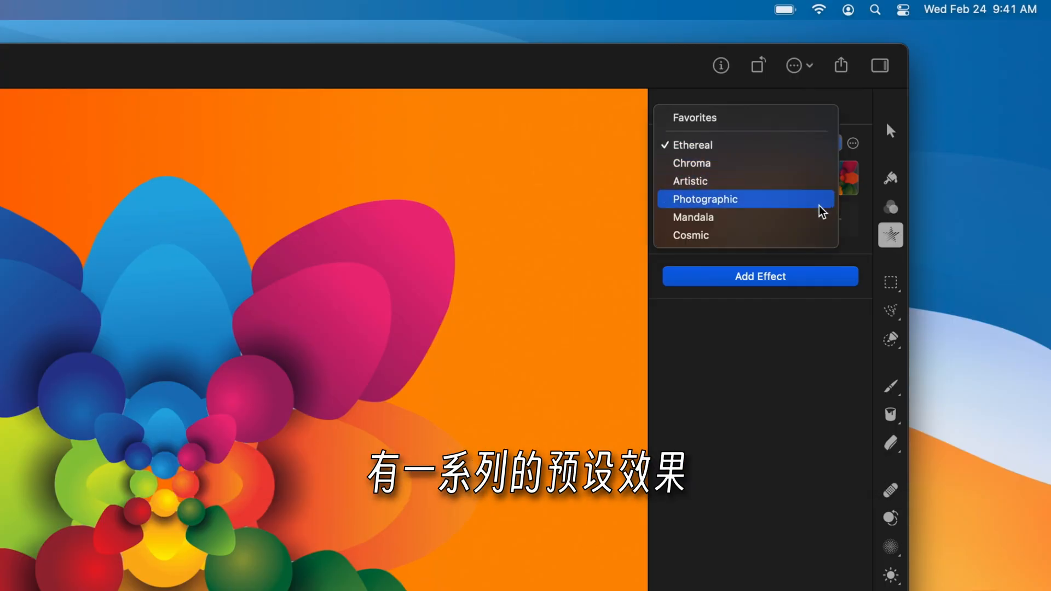
pyautogui.click(821, 216)
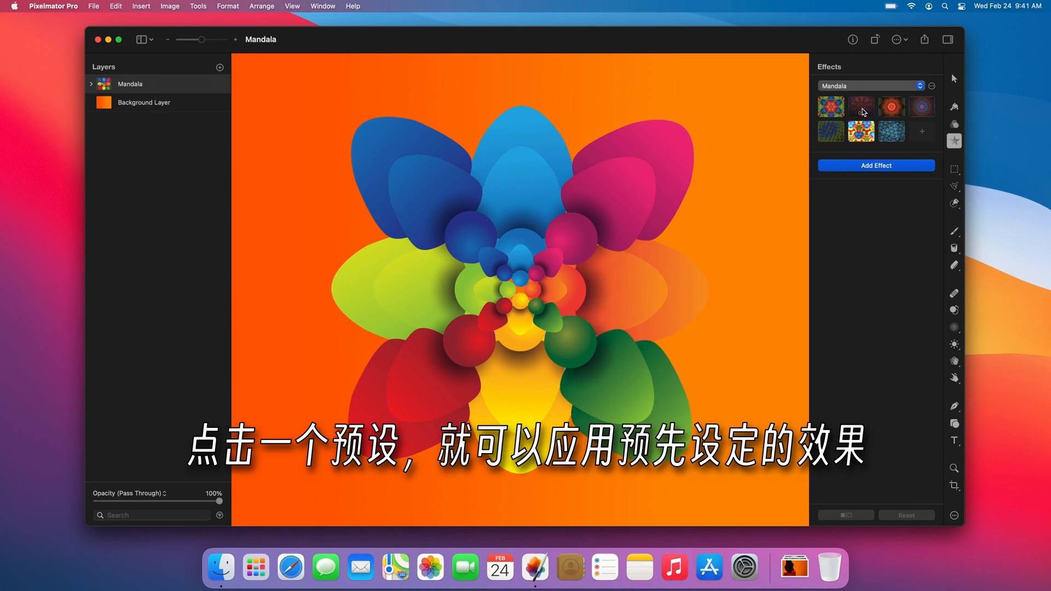
pyautogui.click(737, 183)
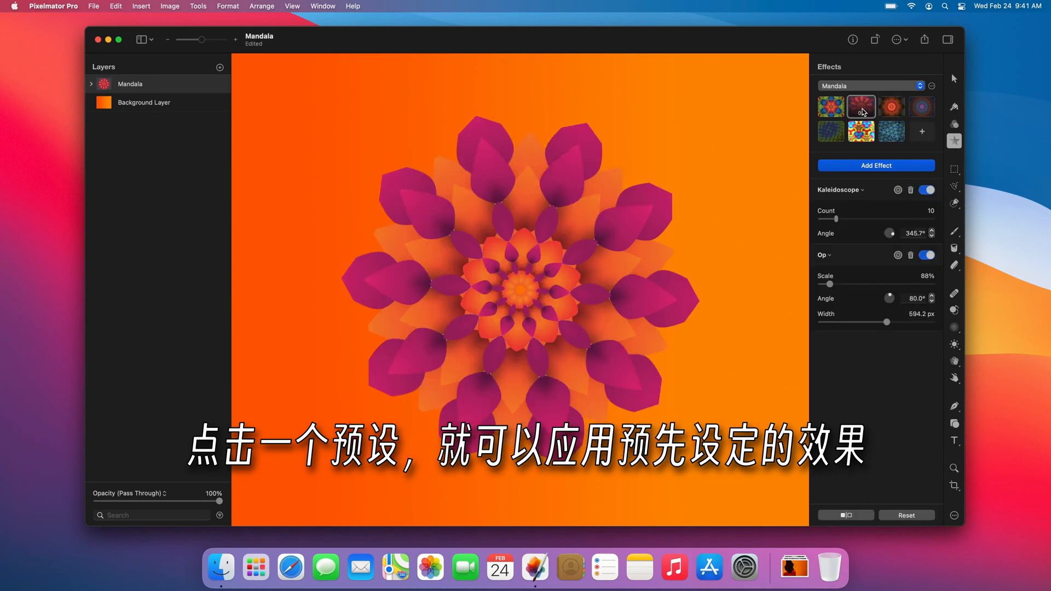
pyautogui.moveTo(895, 235); pyautogui.dragTo(893, 239)
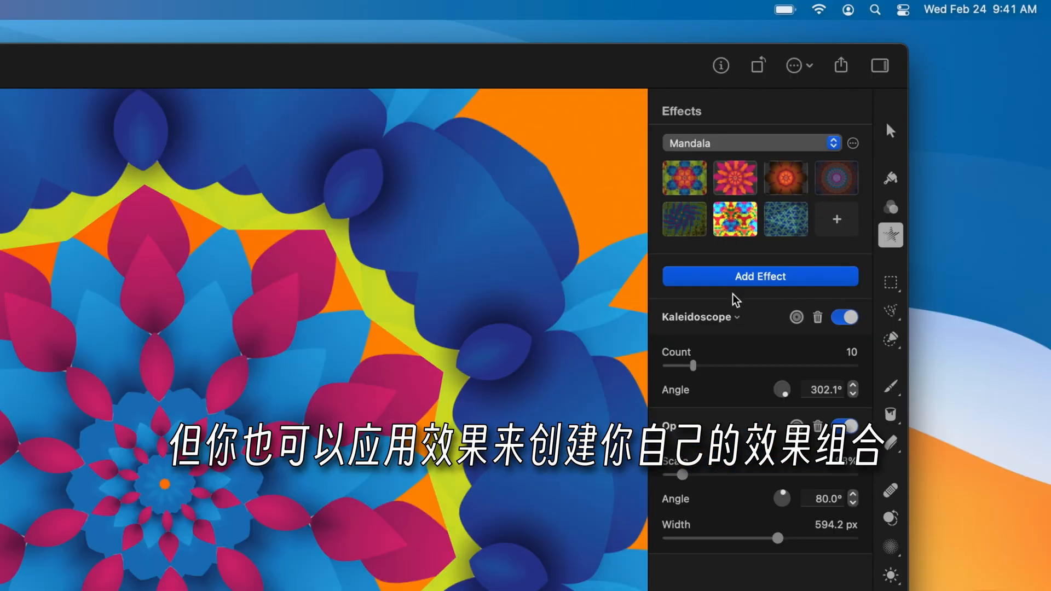
# Add another Op effect from the Tile category and move it below the Kaleidoscope effect
pyautogui.click(857, 168)
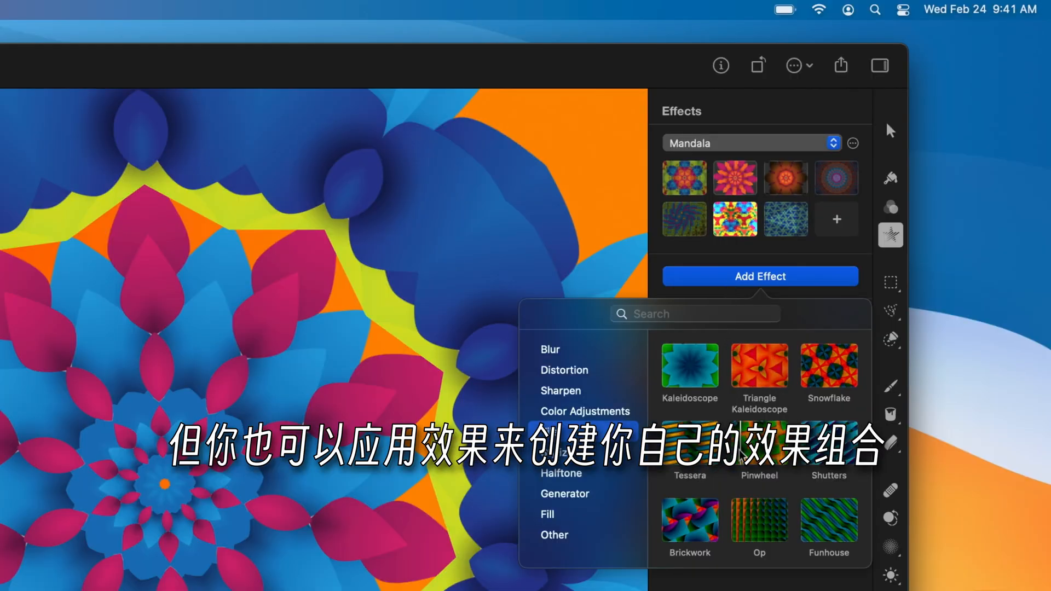
pyautogui.click(759, 519)
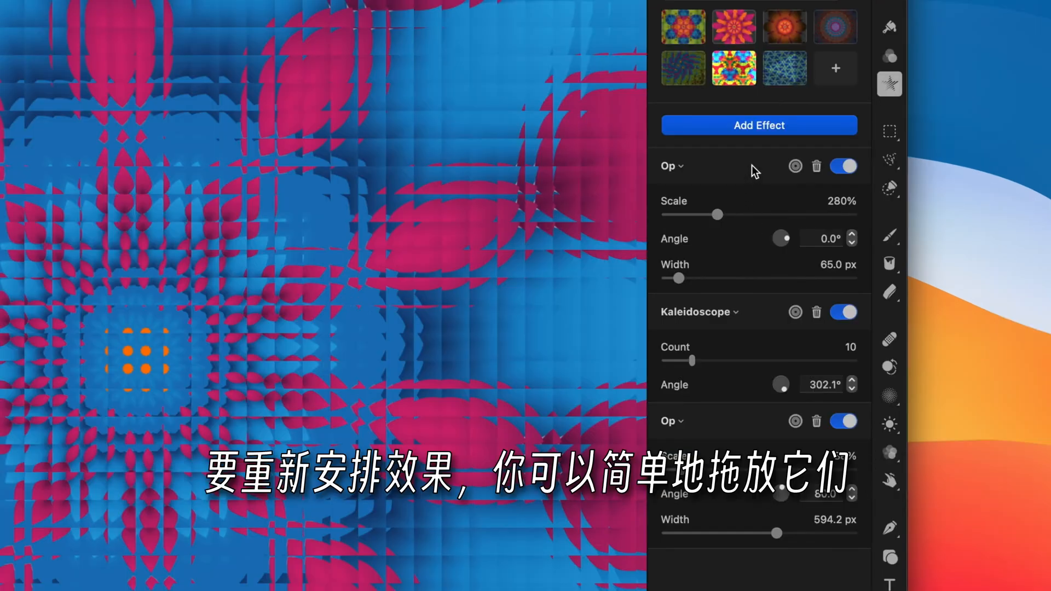
pyautogui.moveTo(870, 192); pyautogui.dragTo(873, 230)
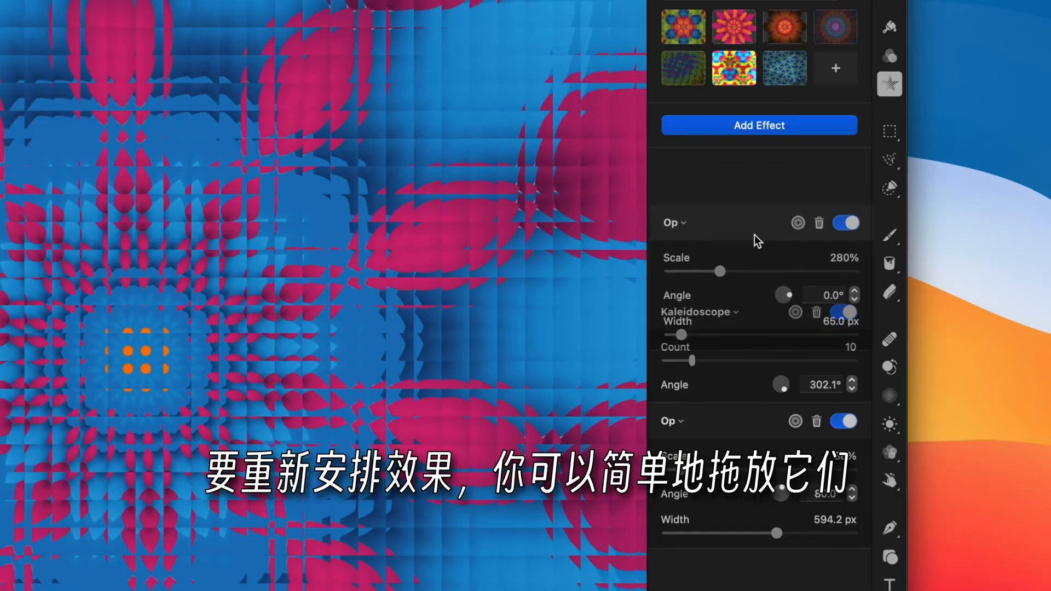
pyautogui.moveTo(757, 241); pyautogui.dragTo(755, 334)
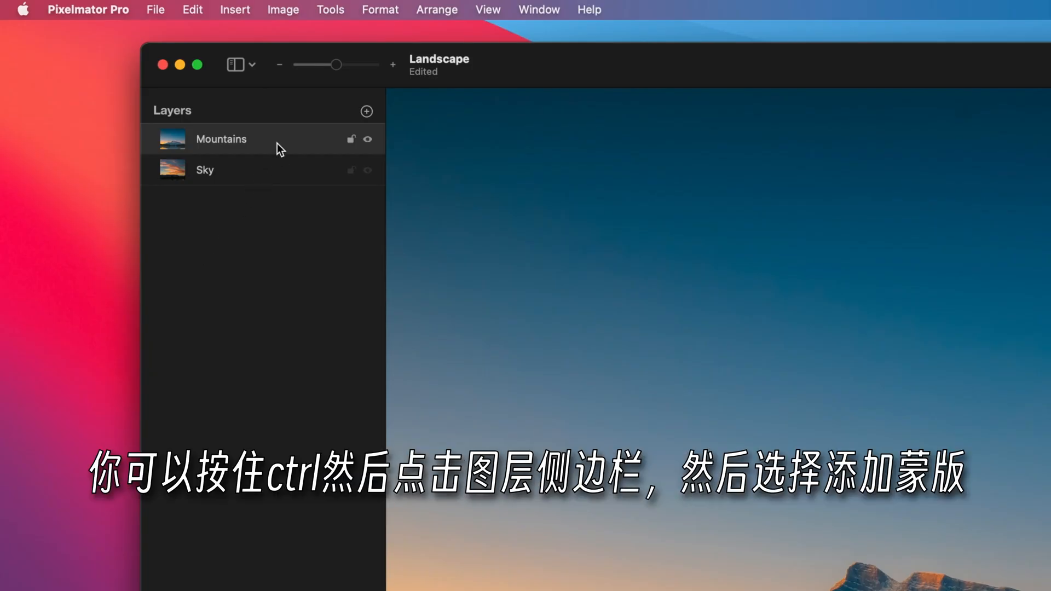
# Add a layer mask to the Mountains layer
pyautogui.keyDown('ctrl'); pyautogui.click(166, 84); pyautogui.keyUp('ctrl')
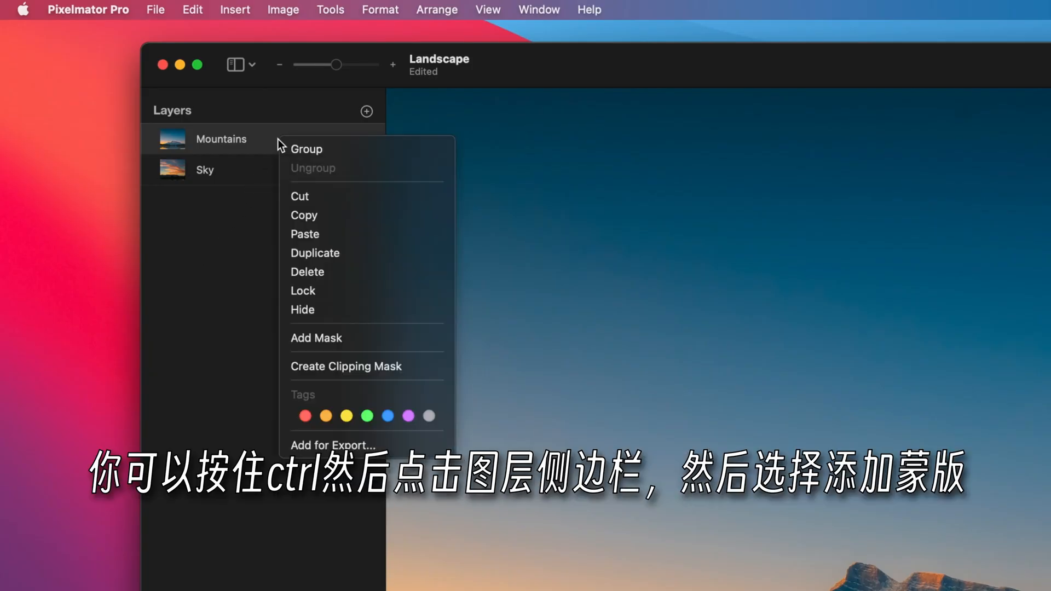
pyautogui.click(293, 337)
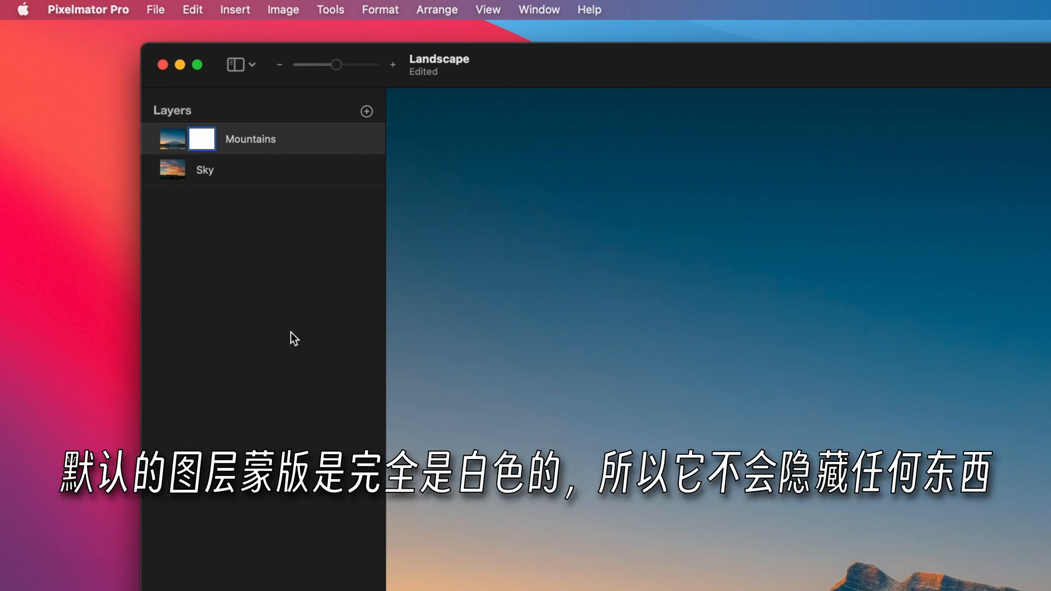
# Invert the colors of the Mountains layer's mask, and undo the inversion
pyautogui.click(383, 9)
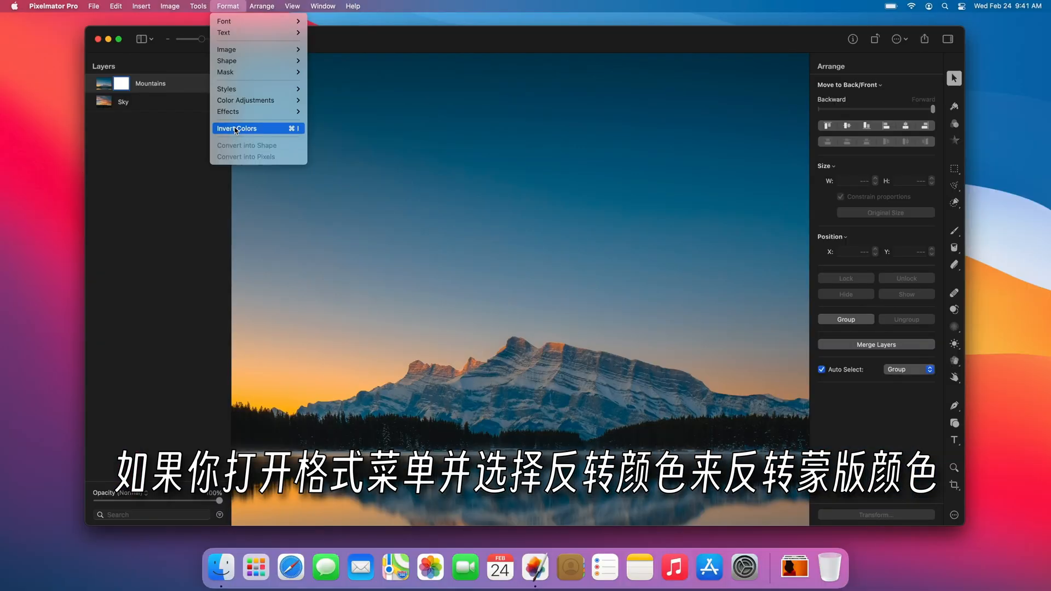
pyautogui.click(391, 215)
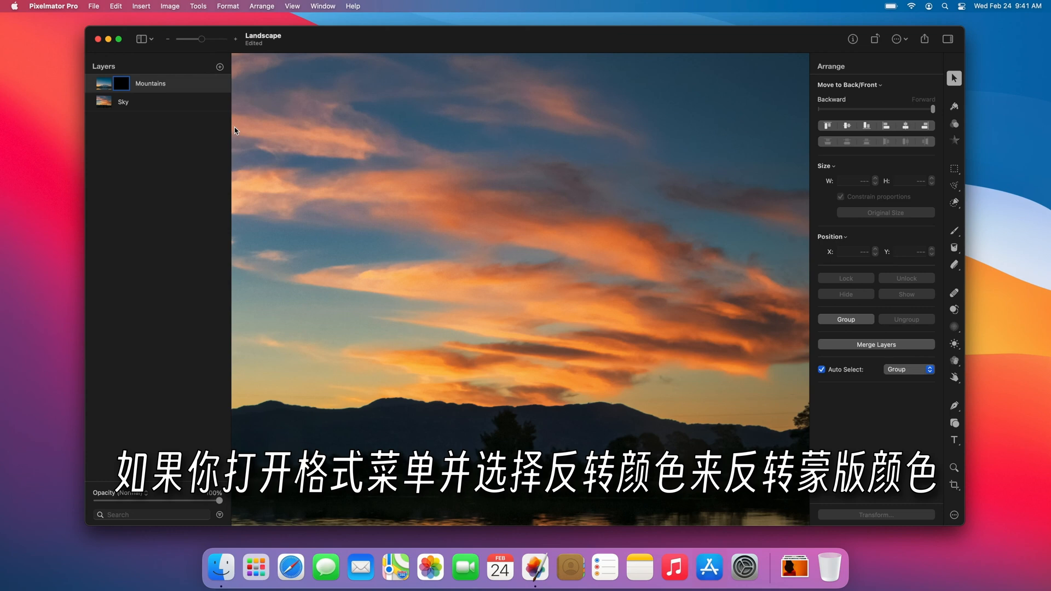
pyautogui.click(115, 8)
pyautogui.click(117, 21)
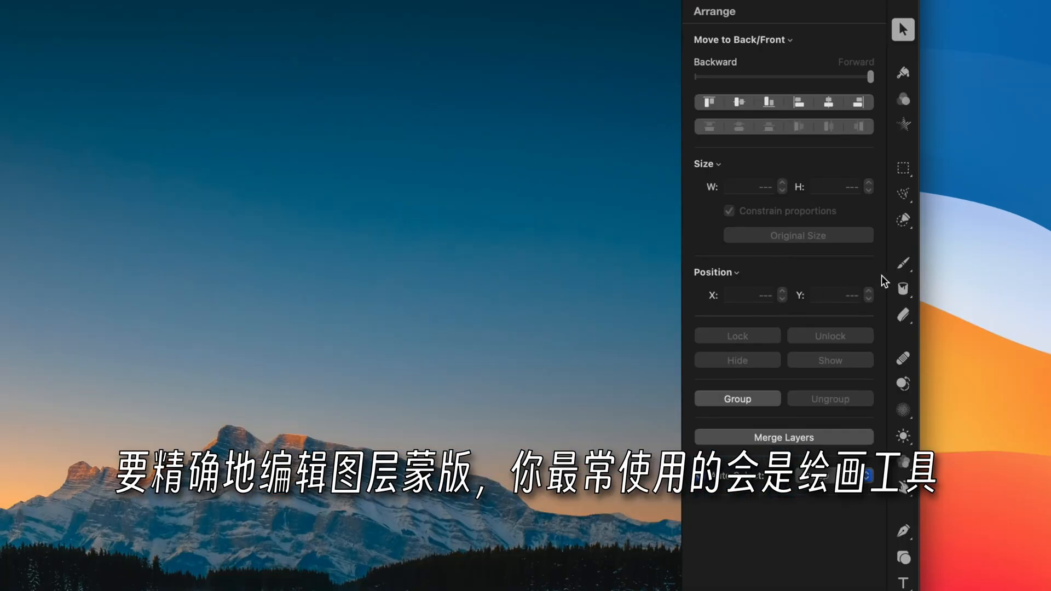
# Paint black on the Mountains mask across the sky above the peak with a 500 px brush, and undo the stroke
pyautogui.click(906, 267)
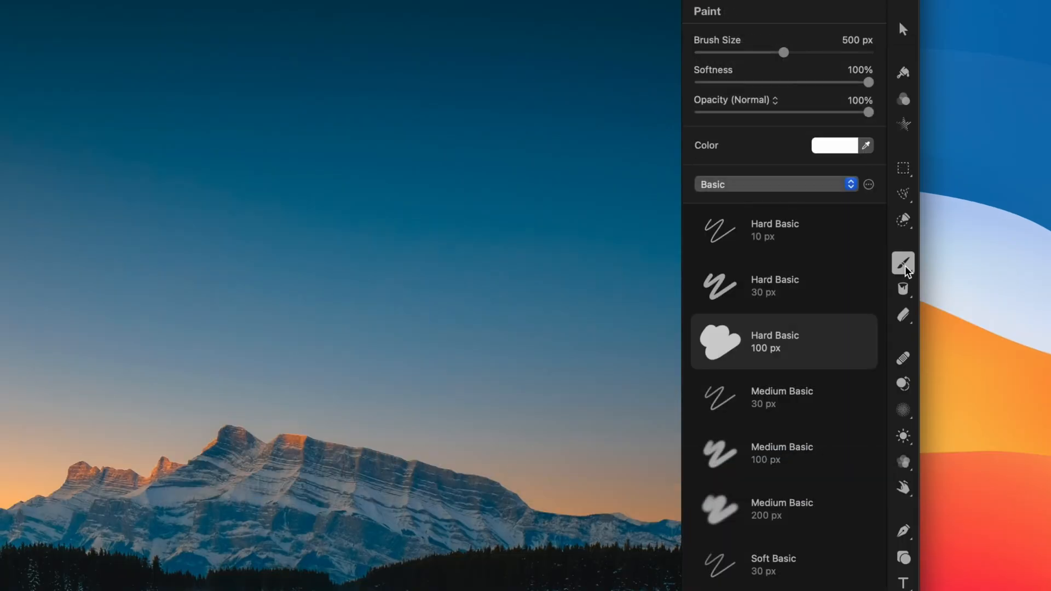
pyautogui.click(850, 146)
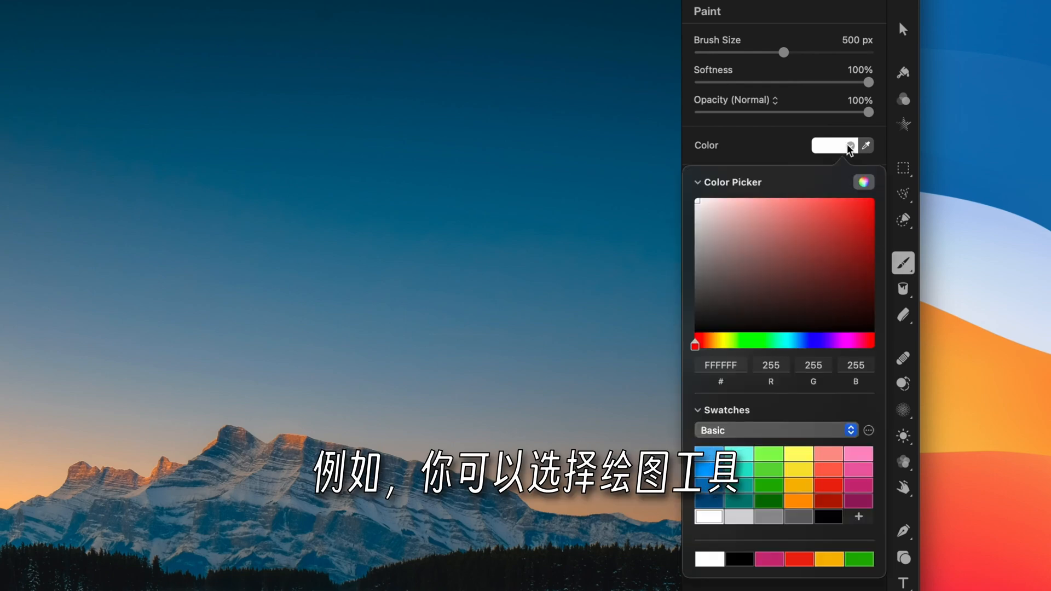
pyautogui.click(828, 516)
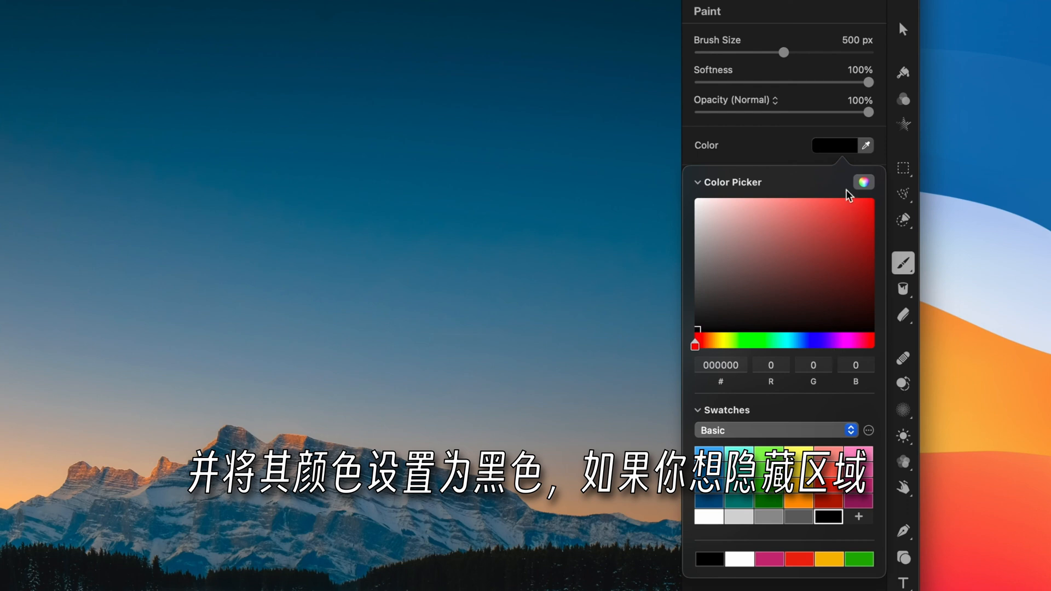
pyautogui.click(850, 148)
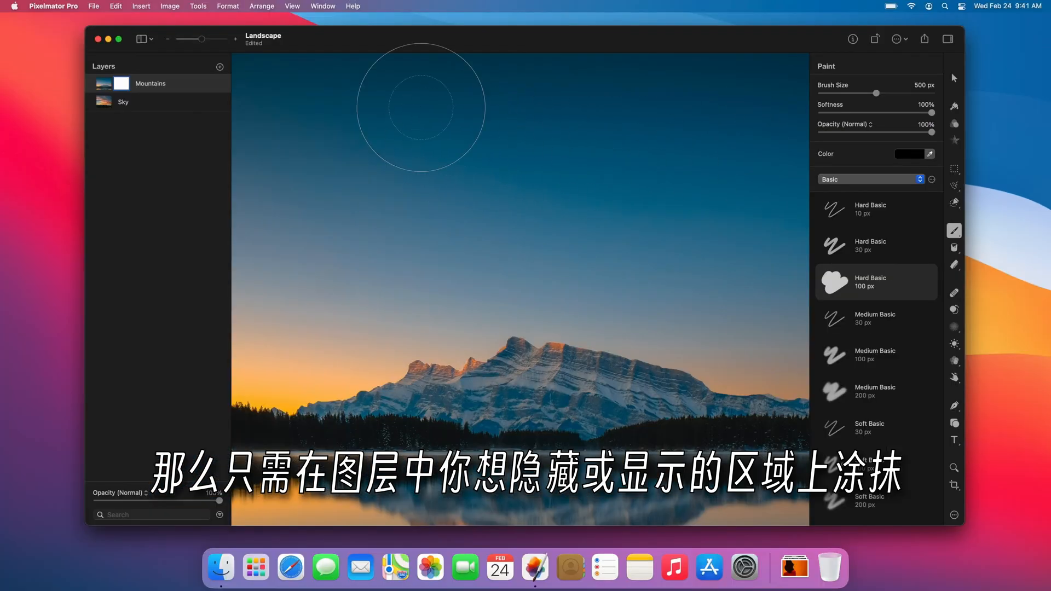
pyautogui.moveTo(421, 107)
pyautogui.mouseDown()
pyautogui.moveTo(587, 93)
pyautogui.moveTo(602, 119)
pyautogui.moveTo(431, 183)
pyautogui.moveTo(598, 206)
pyautogui.moveTo(481, 276)
pyautogui.moveTo(526, 307)
pyautogui.mouseUp()
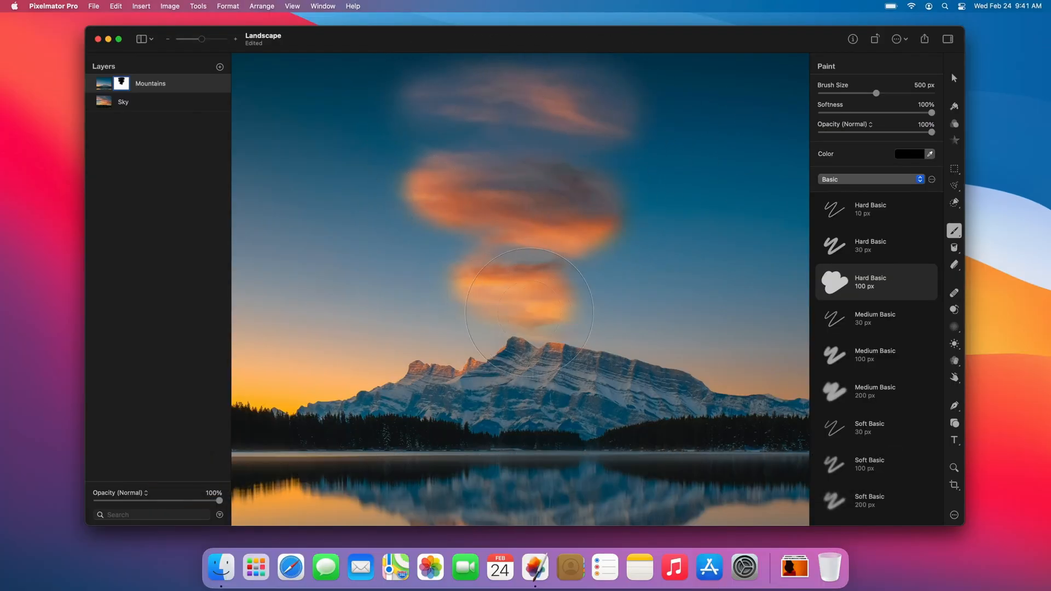
pyautogui.click(116, 6)
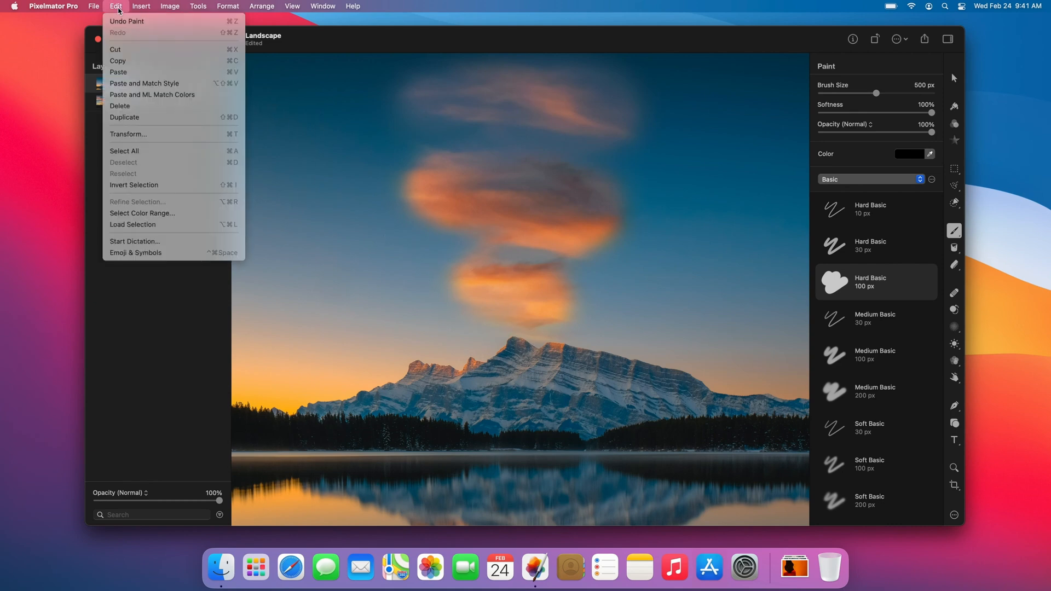
pyautogui.click(121, 21)
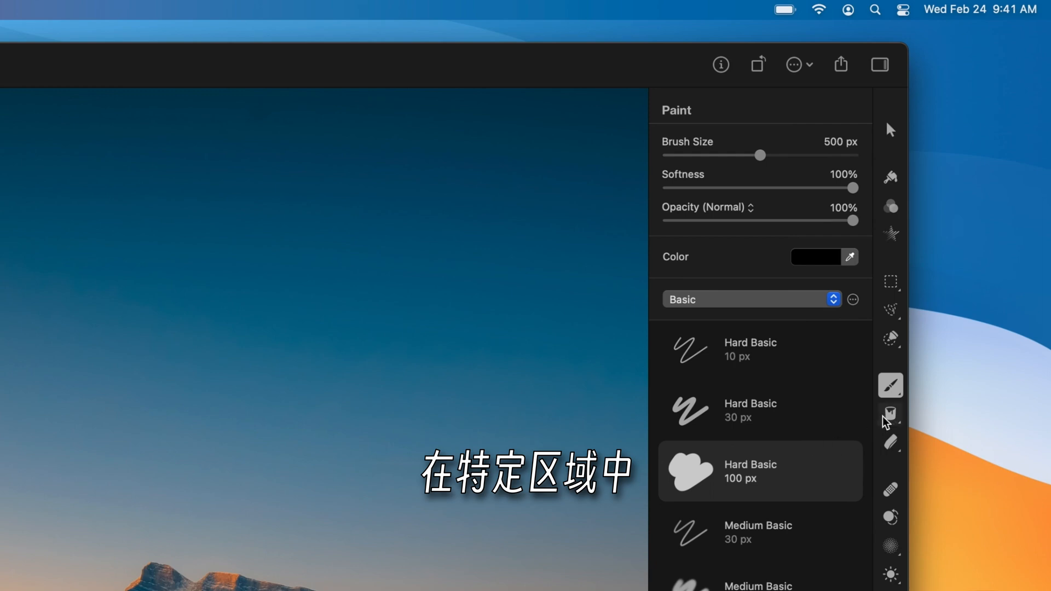
# Apply the second Black & White preset as a linear gradient fill on the Mountains mask, from the top of the sky down to the peak
pyautogui.click(887, 418)
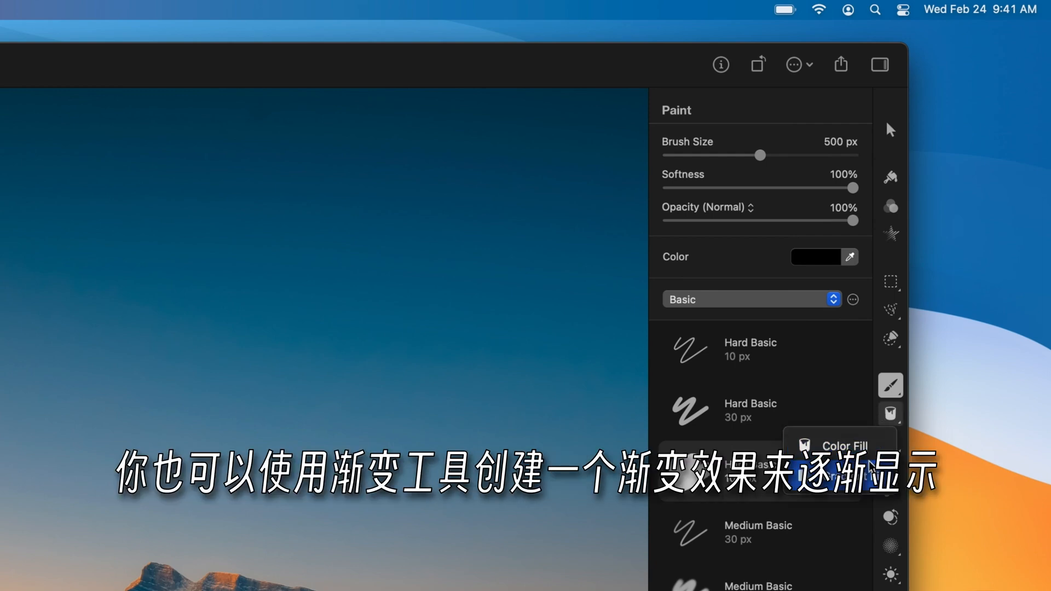
pyautogui.click(870, 467)
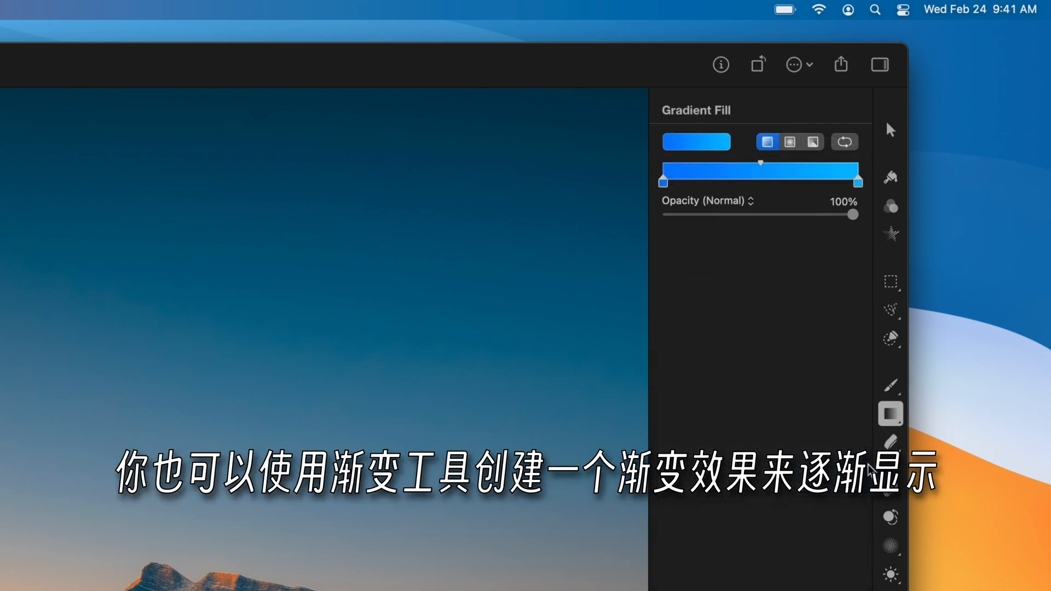
pyautogui.click(722, 144)
pyautogui.click(727, 212)
pyautogui.click(725, 303)
pyautogui.click(721, 238)
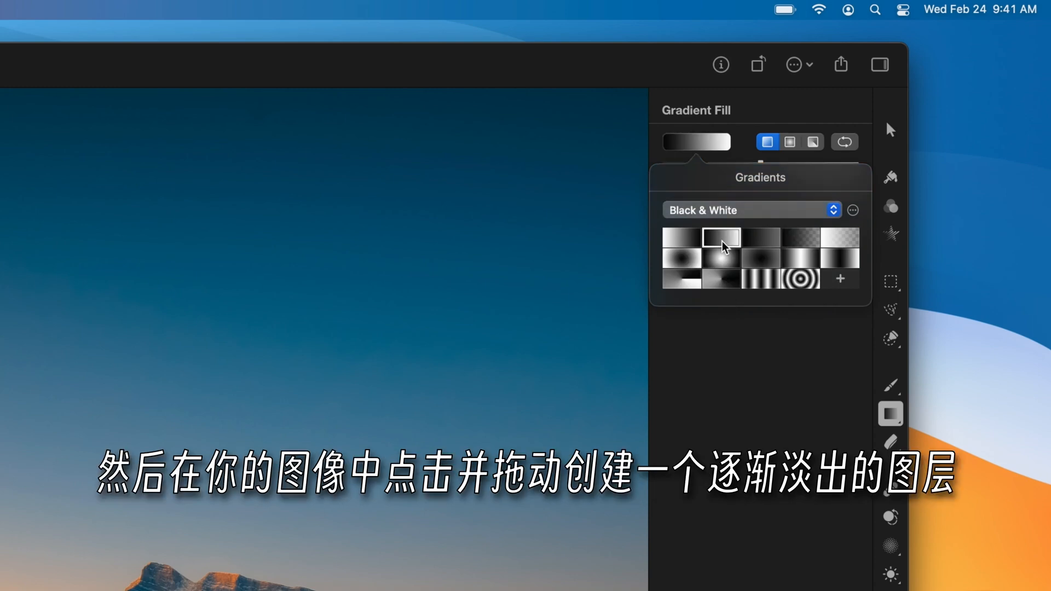
pyautogui.click(714, 146)
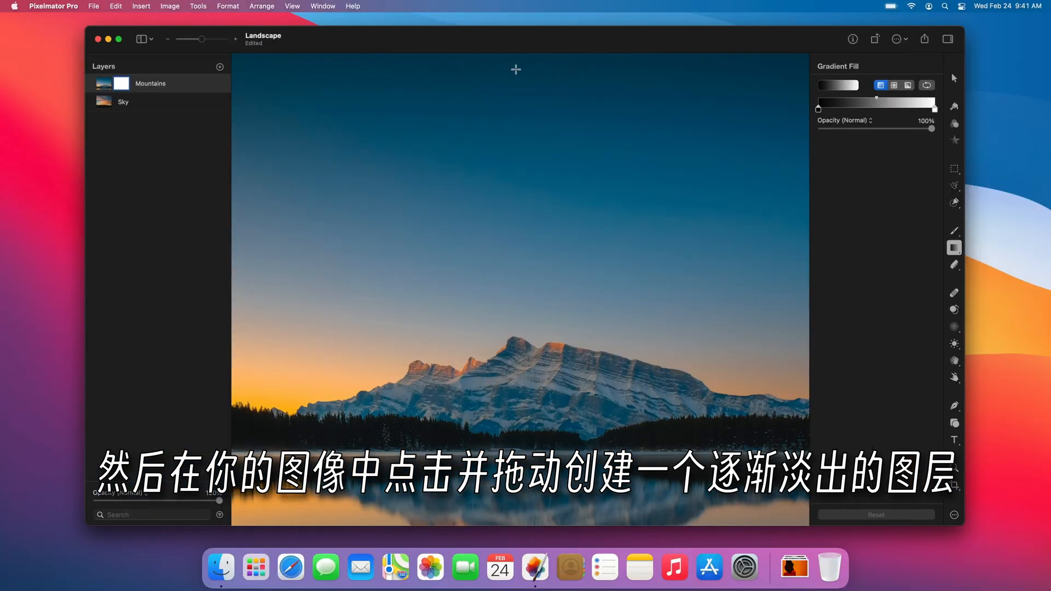
pyautogui.moveTo(515, 69); pyautogui.dragTo(517, 380)
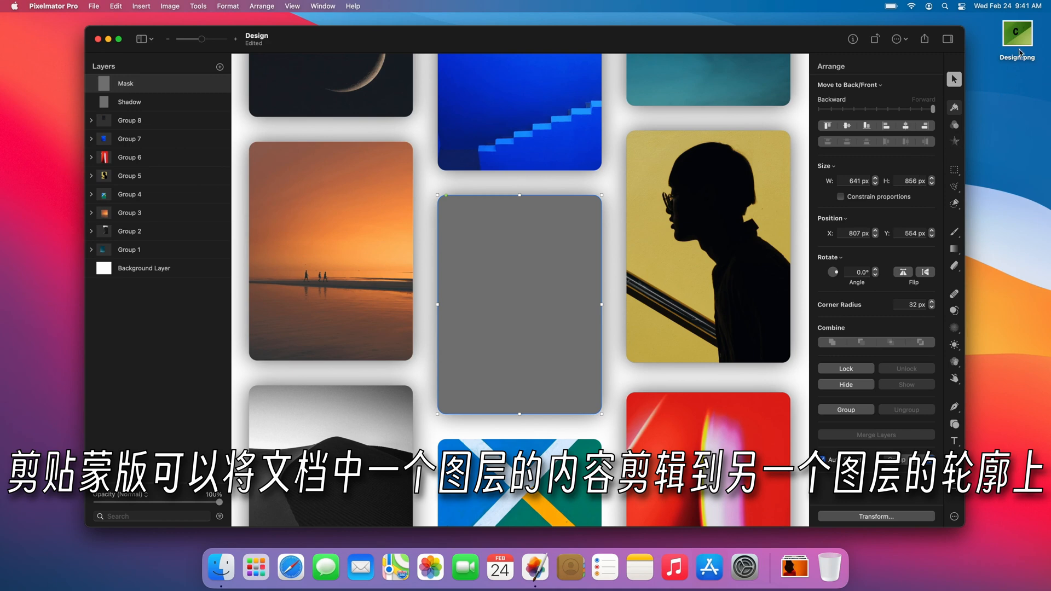
# Place Design.png from the desktop over the gray center card and clip it to the Mask layer with a clipping mask, adjusting its position
pyautogui.moveTo(1023, 40); pyautogui.dragTo(525, 309)
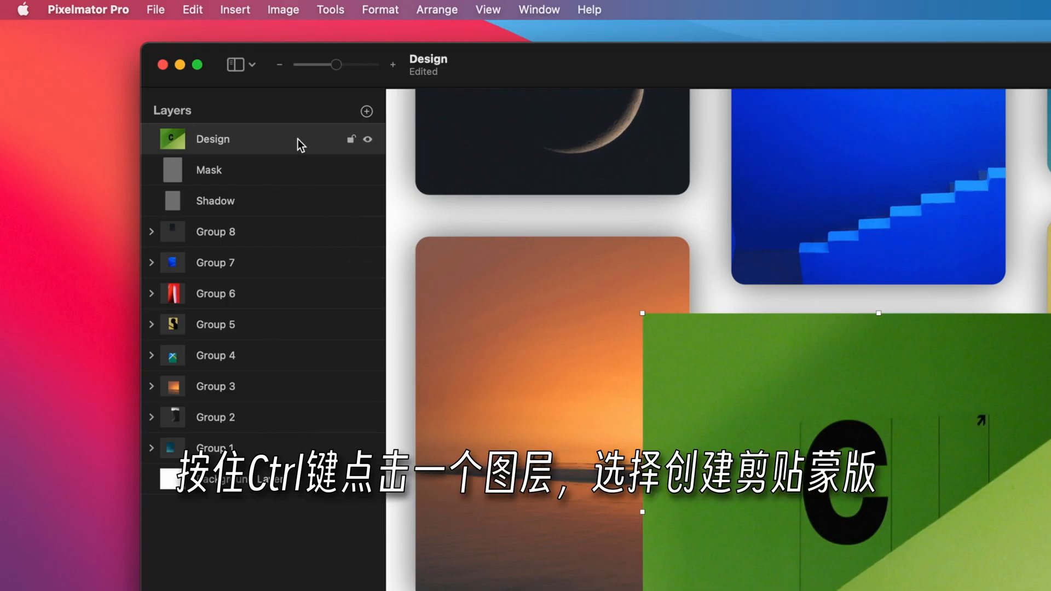
pyautogui.keyDown('ctrl'); pyautogui.click(298, 140); pyautogui.keyUp('ctrl')
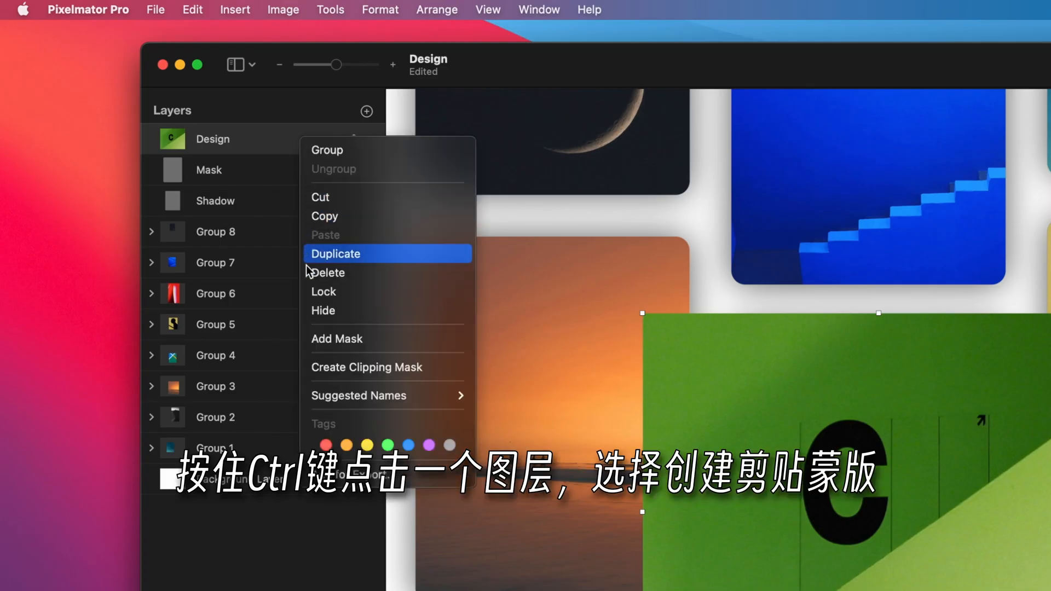
pyautogui.click(313, 368)
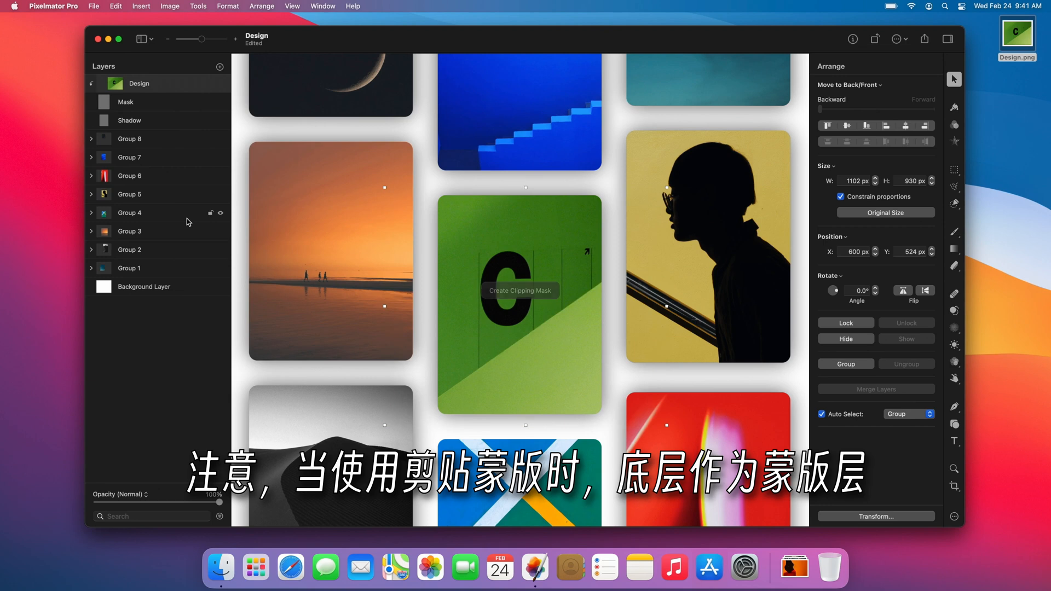
pyautogui.moveTo(535, 322)
pyautogui.mouseDown()
pyautogui.moveTo(524, 333)
pyautogui.moveTo(515, 324)
pyautogui.moveTo(532, 314)
pyautogui.mouseUp()
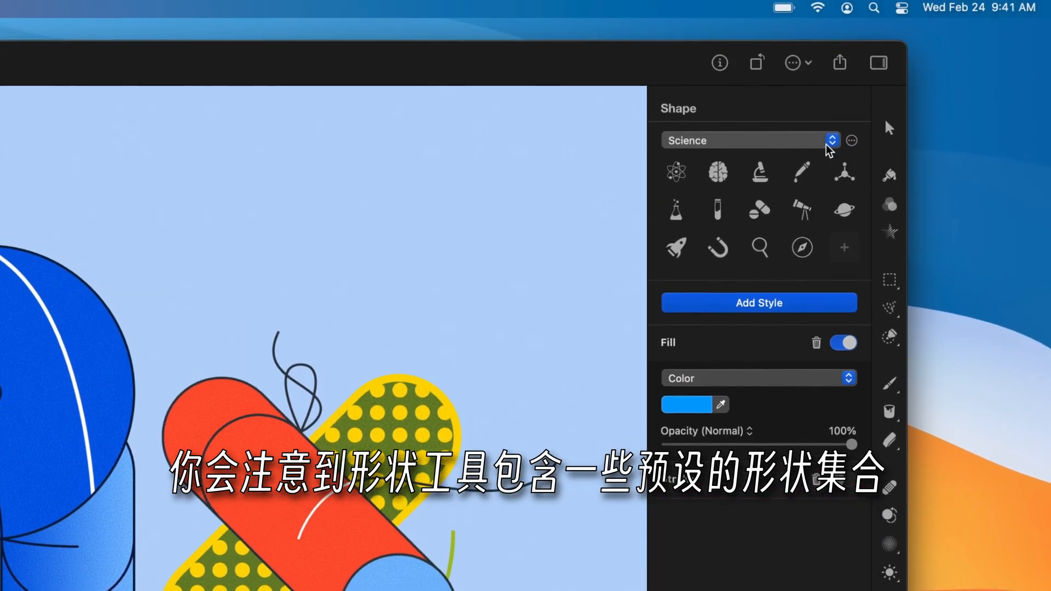
# Draw a star from the Basic shapes, about 286 × 272 px, over the letter P's upper edge and increase its points until it is nearly round
pyautogui.click(827, 143)
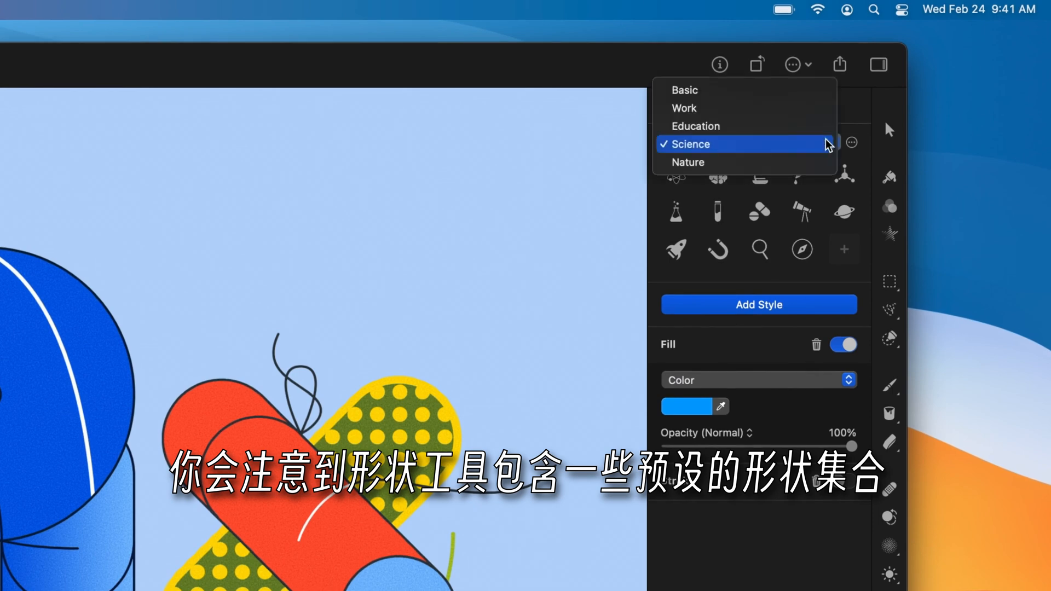
pyautogui.click(820, 90)
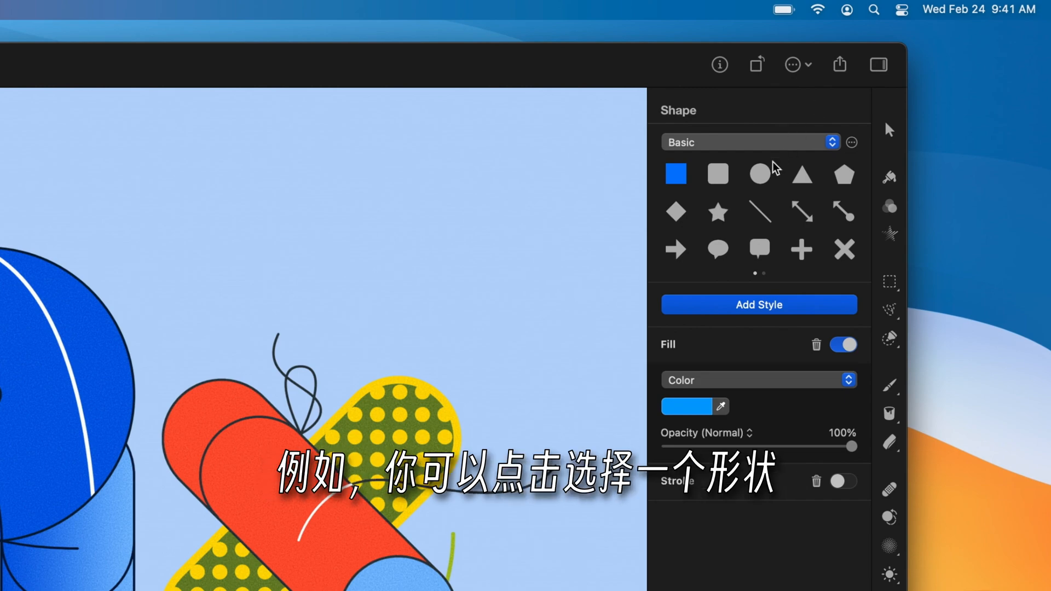
pyautogui.click(718, 212)
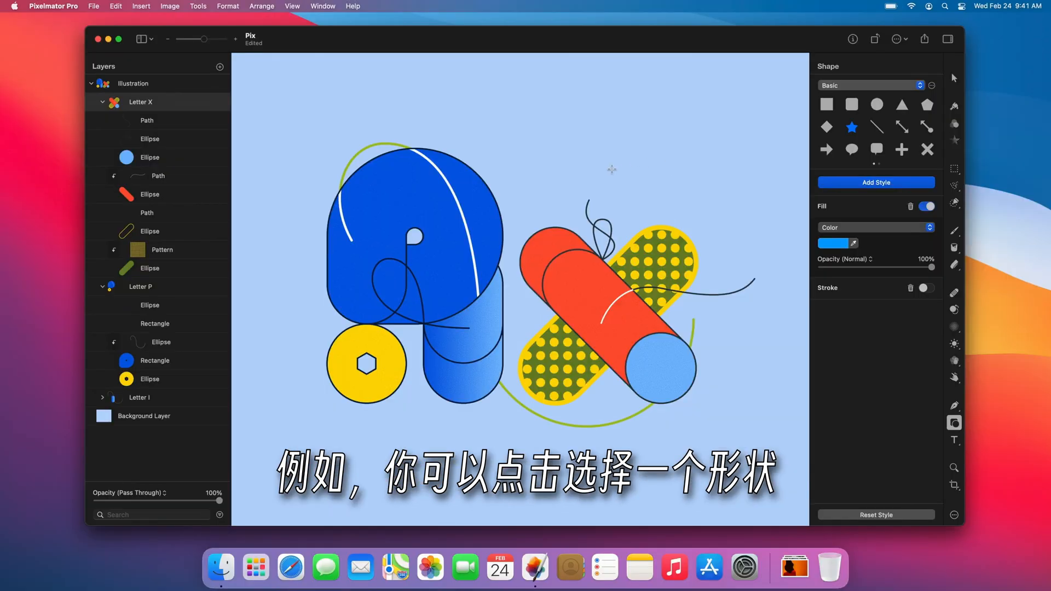
pyautogui.moveTo(66, 306); pyautogui.dragTo(73, 299)
pyautogui.moveTo(466, 180); pyautogui.dragTo(501, 145)
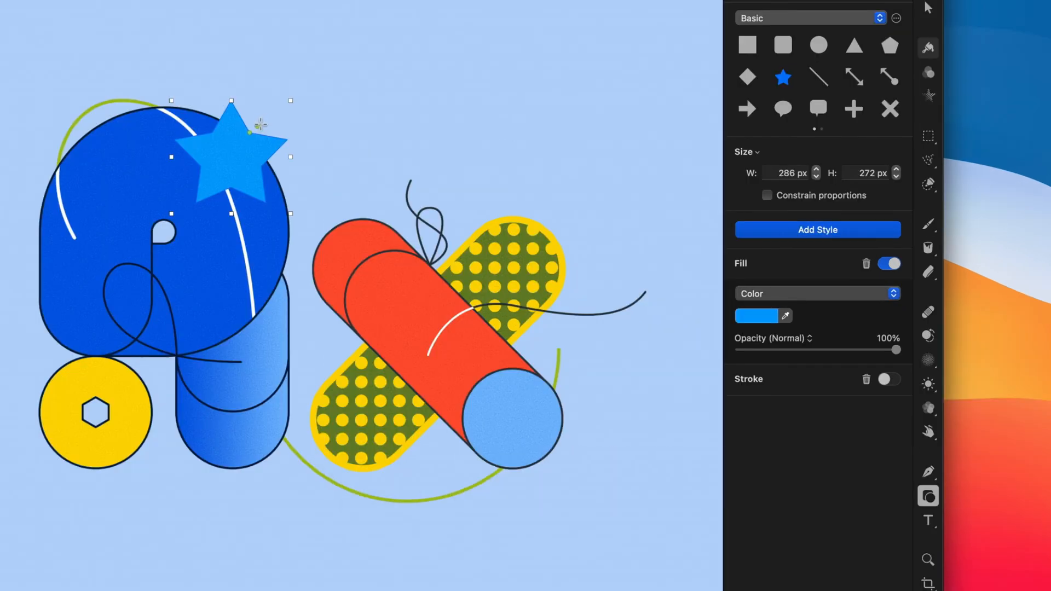
pyautogui.moveTo(259, 129); pyautogui.dragTo(264, 102)
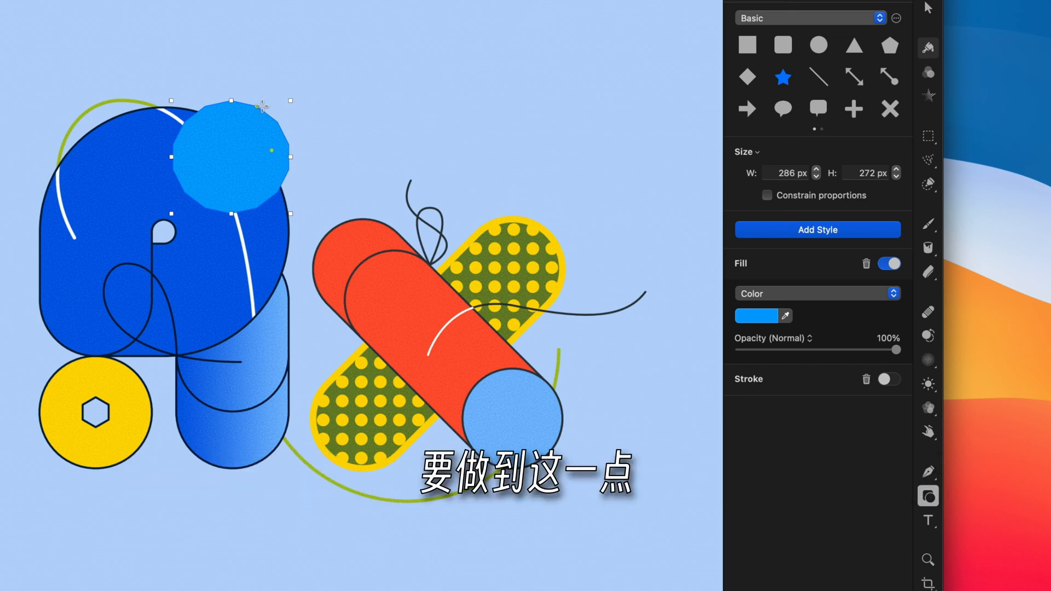
# Make the star shape editable and convert all of its points to smooth points
pyautogui.keyDown('ctrl'); pyautogui.click(241, 133); pyautogui.keyUp('ctrl')
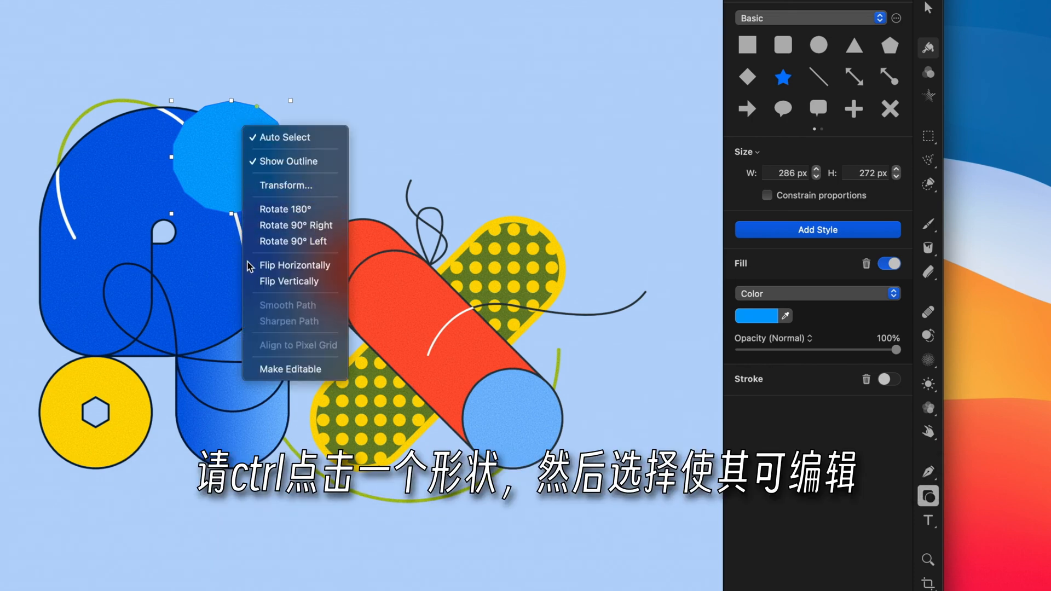
pyautogui.click(254, 370)
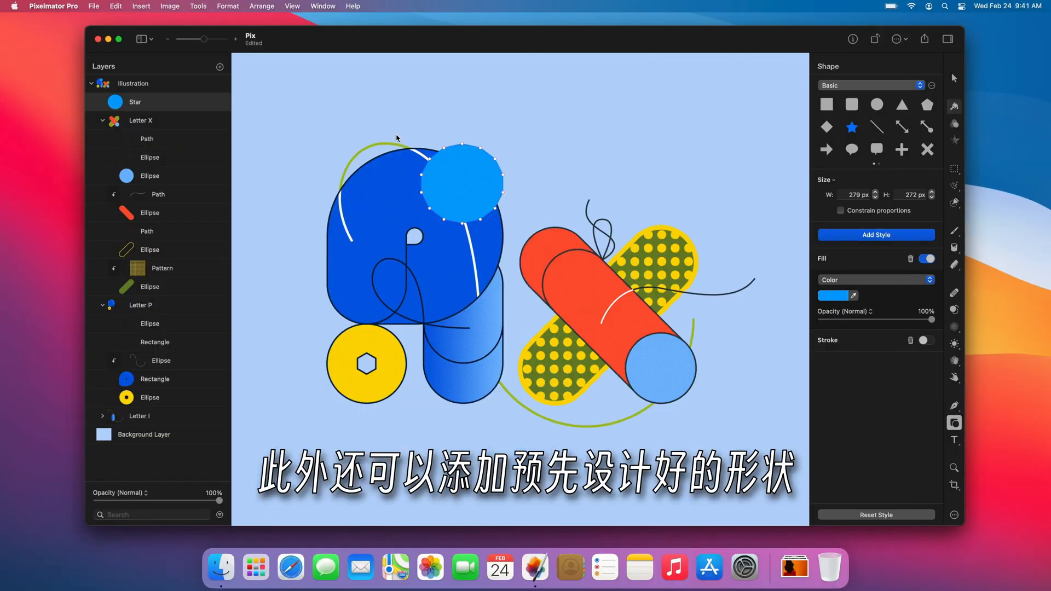
pyautogui.moveTo(400, 127); pyautogui.dragTo(519, 234)
pyautogui.rightClick(474, 195)
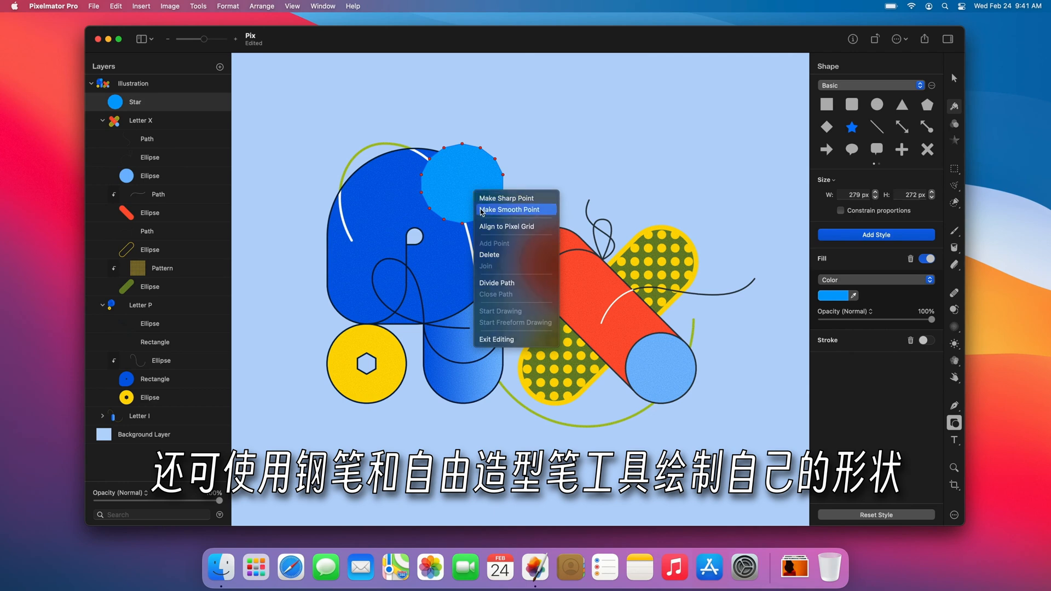
pyautogui.click(481, 210)
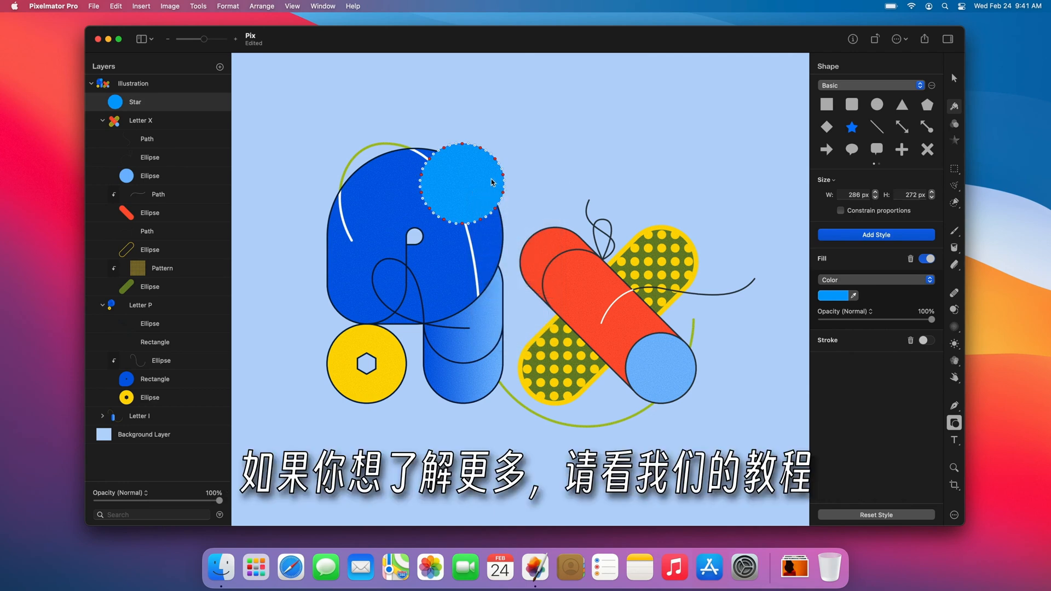
# Move the anchor point on the right edge of the shape inward to form a notch, and finish editing the points
pyautogui.moveTo(503, 178); pyautogui.dragTo(485, 181)
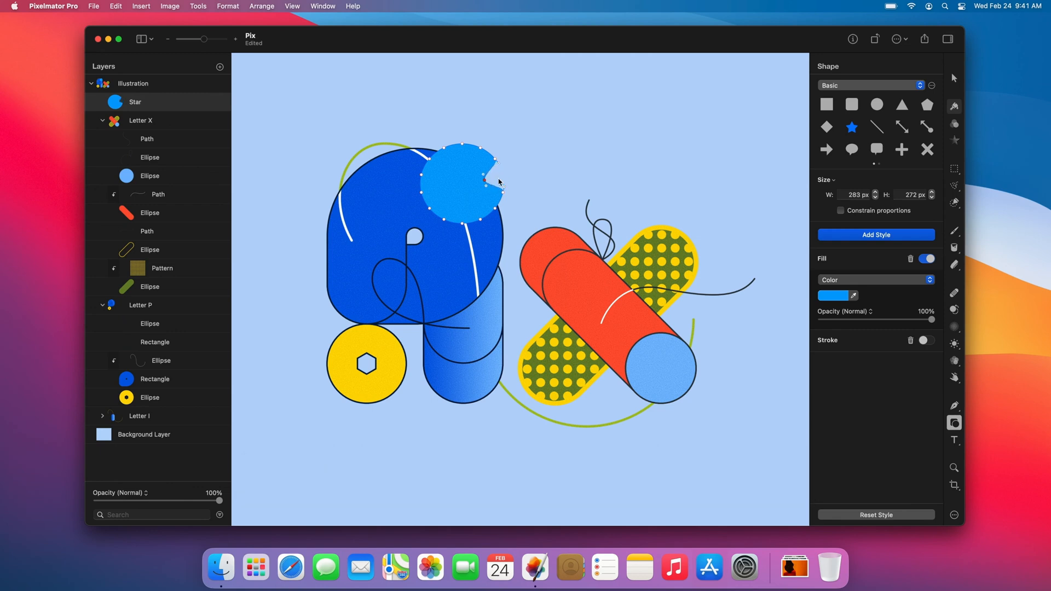
pyautogui.press('Escape')
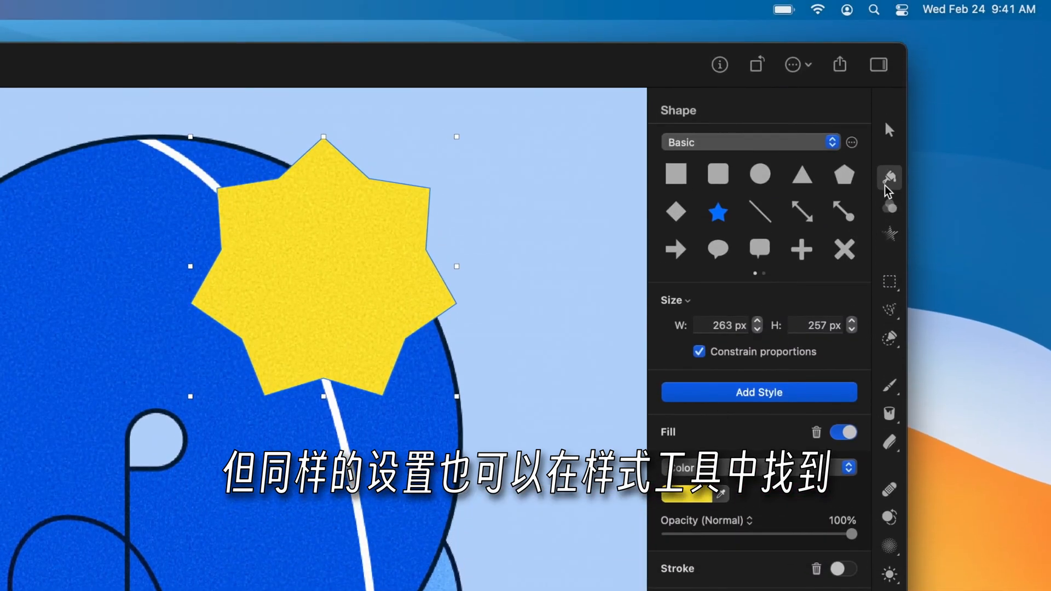
# Add an Inner Shadow style to the yellow star shape with the Style tool
pyautogui.click(886, 53)
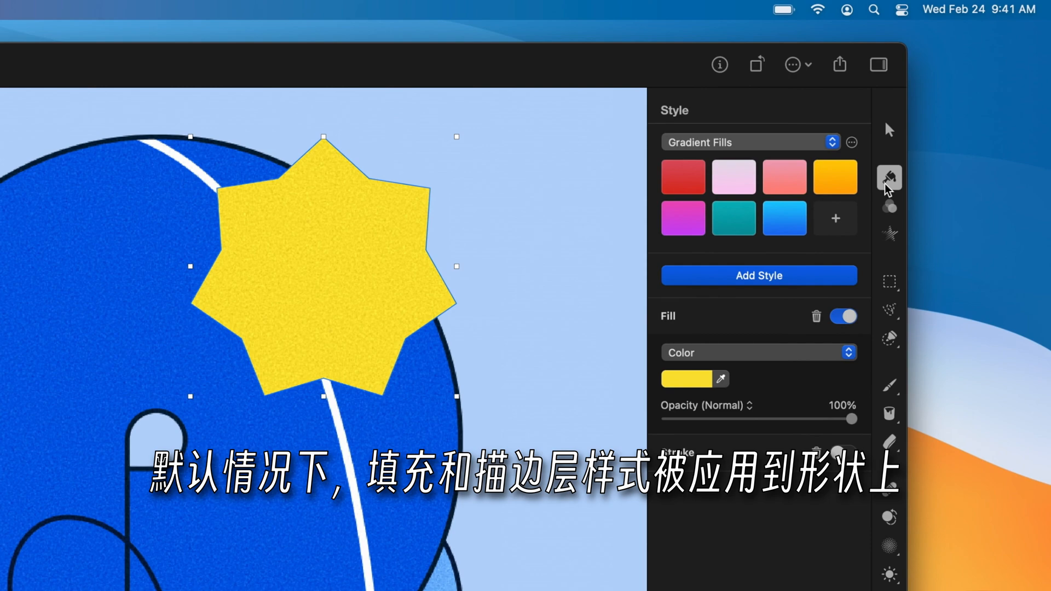
pyautogui.click(814, 279)
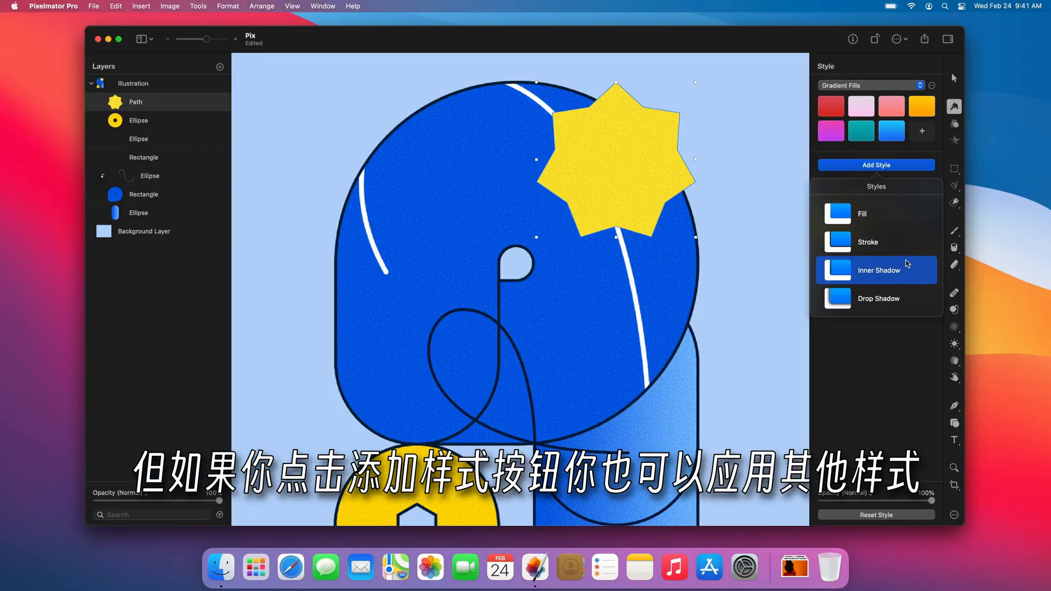
pyautogui.click(804, 452)
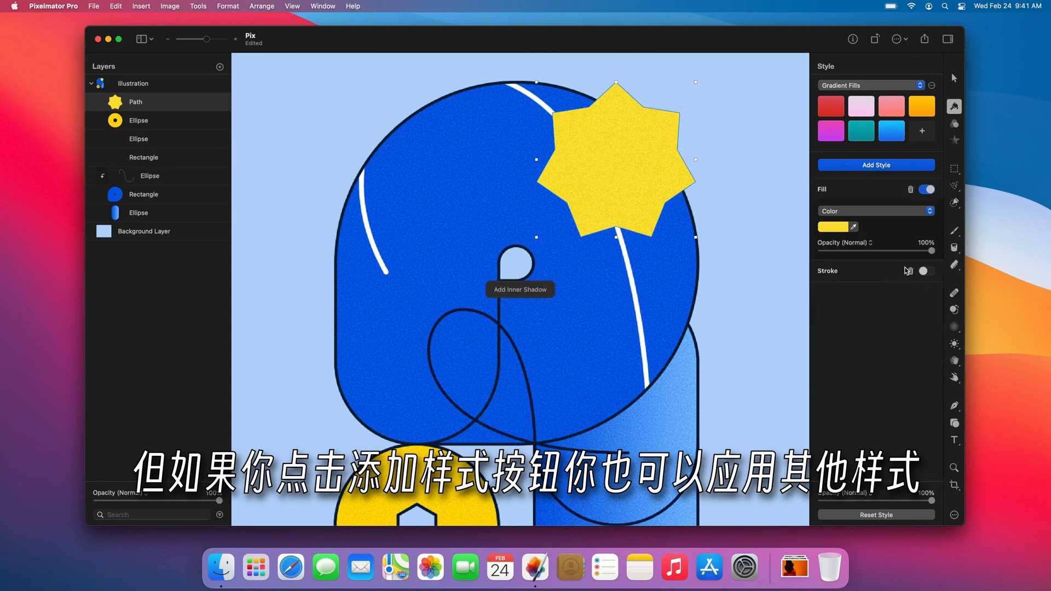
# Add a Drop Shadow style to the yellow star shape and change its fill to the teal gradient
pyautogui.click(903, 167)
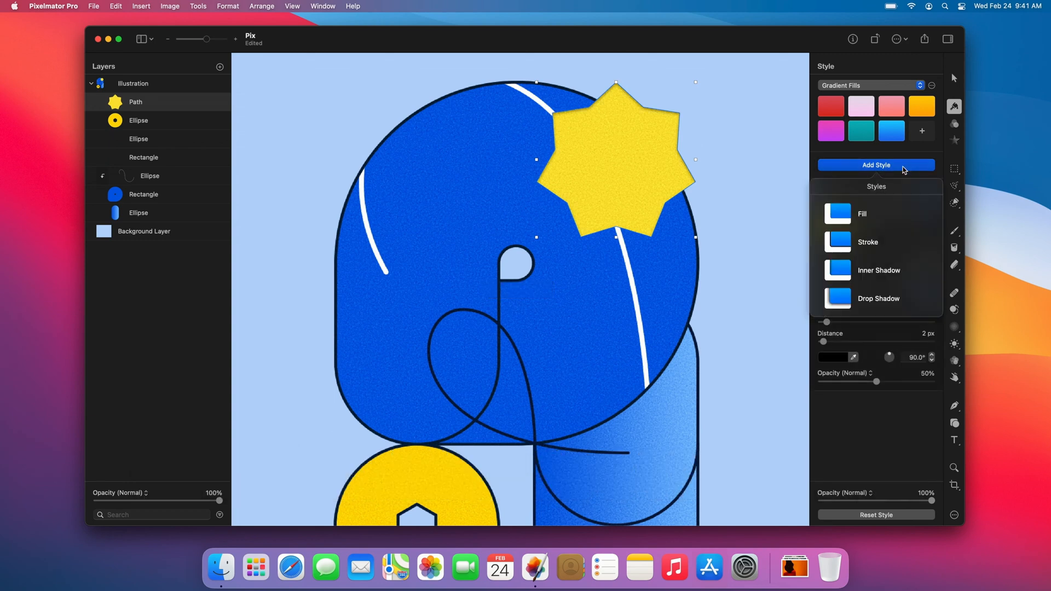
pyautogui.click(901, 298)
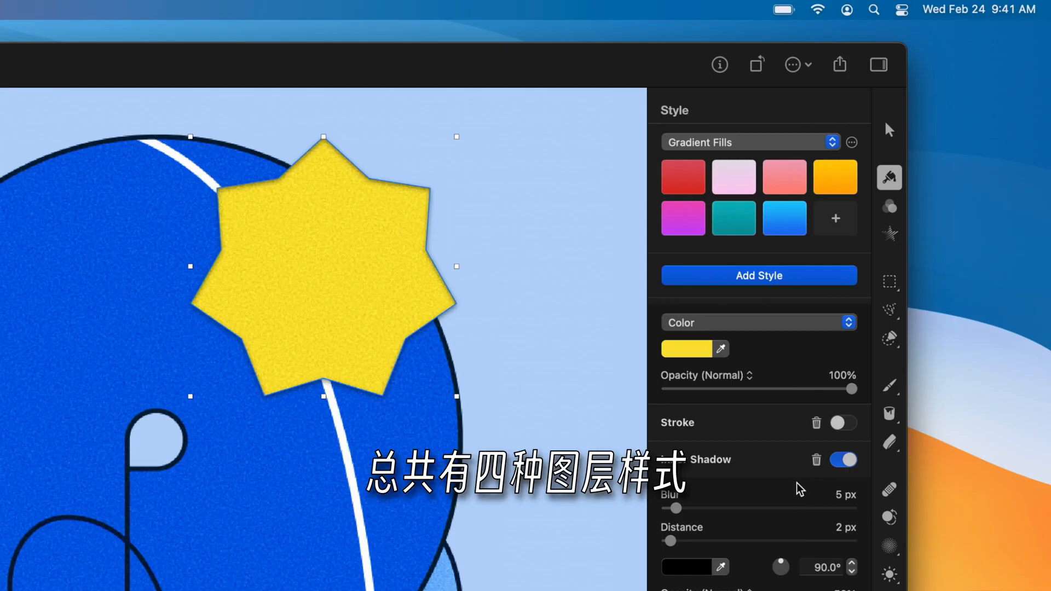
pyautogui.scroll(2, 788, 375)
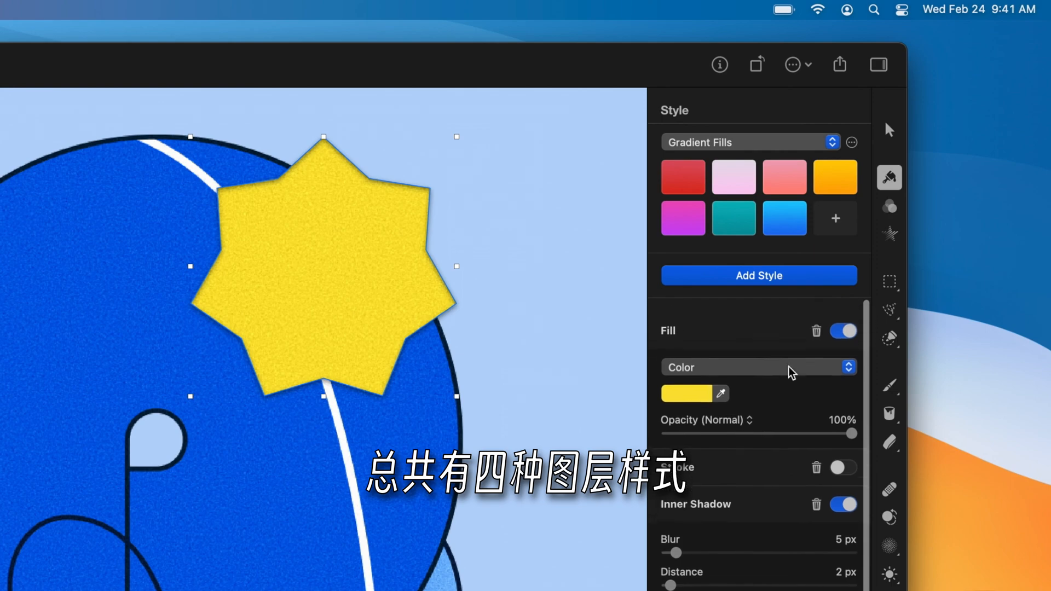
pyautogui.click(788, 355)
pyautogui.click(791, 377)
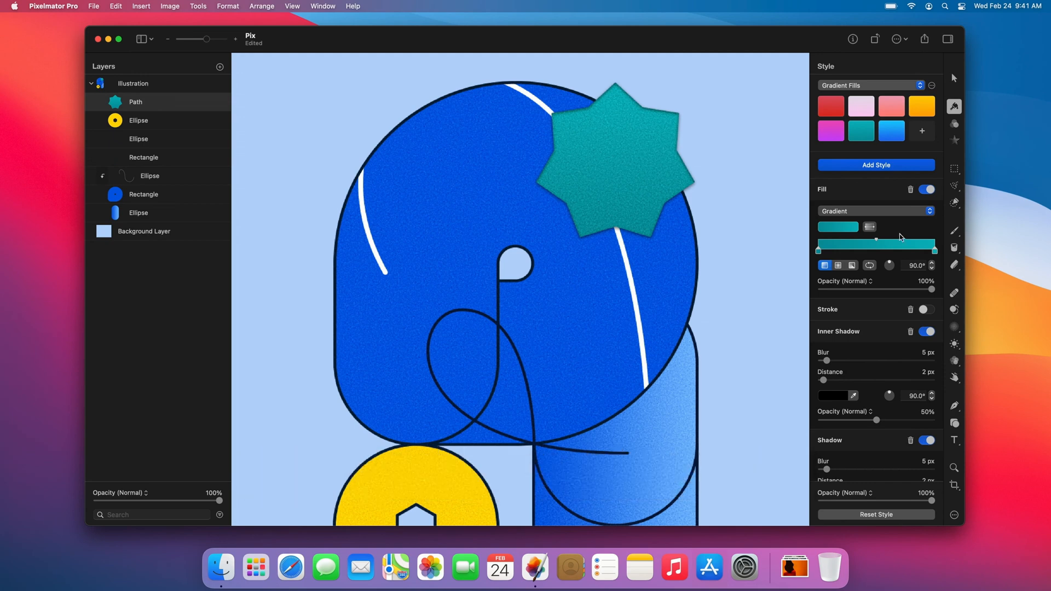
# Try a white 9 px centered stroke around the star shape and switch the stroke off again
pyautogui.click(926, 310)
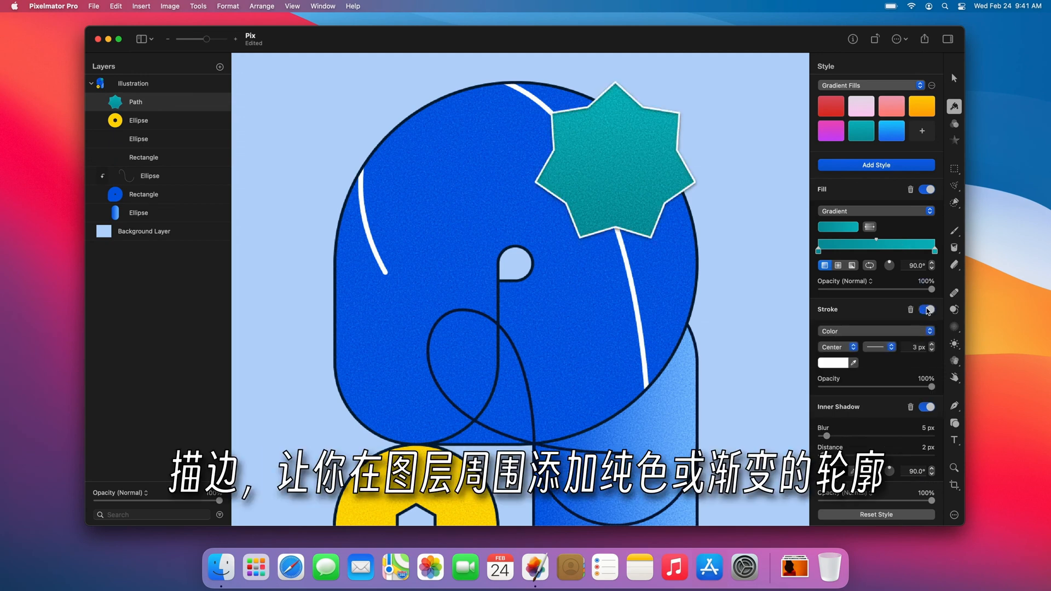
pyautogui.click(932, 344)
pyautogui.click(932, 343)
pyautogui.click(931, 344)
pyautogui.click(931, 343)
pyautogui.click(931, 344)
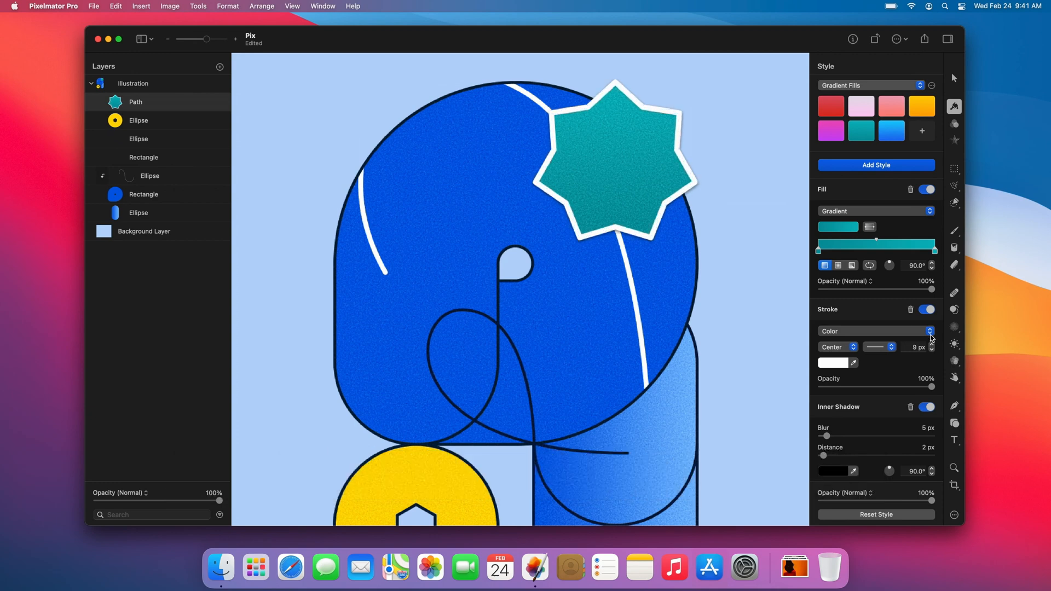
pyautogui.click(927, 311)
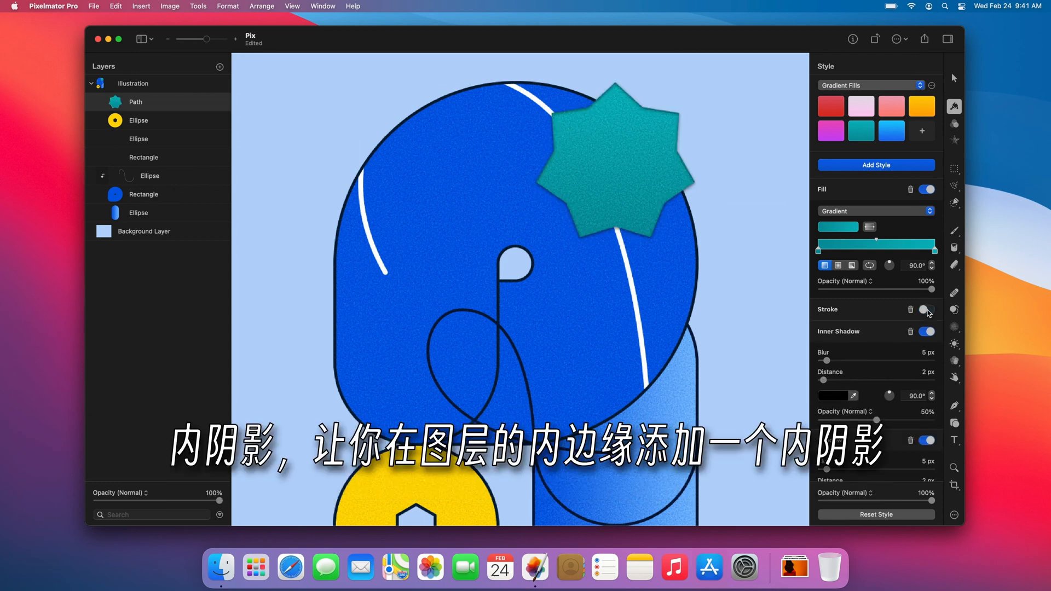
# Try the star's inner shadow at a distance of 10 px and an angle of 275.7°, then switch it off
pyautogui.moveTo(824, 380); pyautogui.dragTo(834, 379)
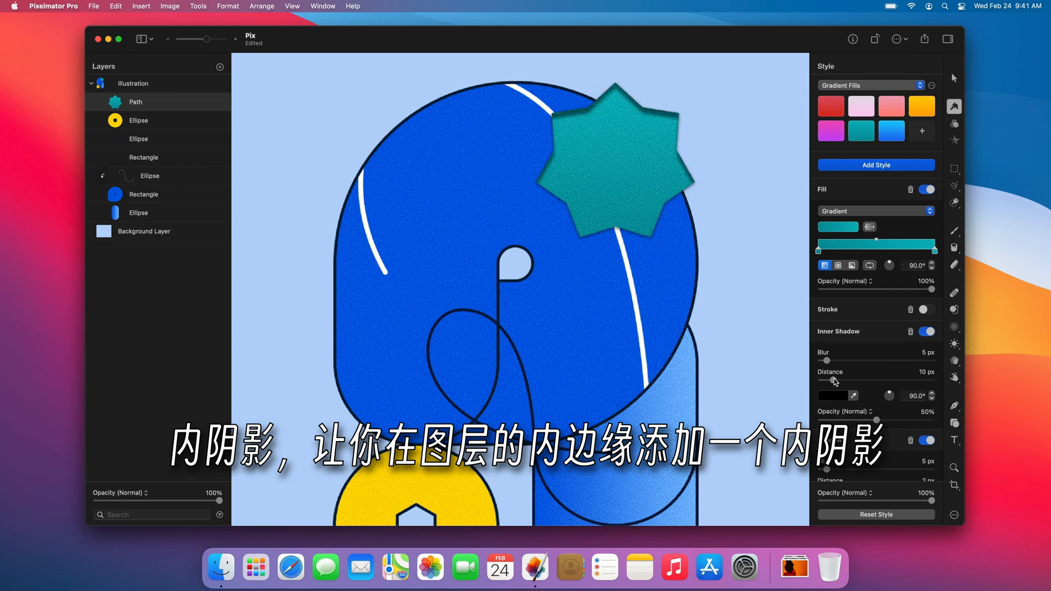
pyautogui.moveTo(890, 396)
pyautogui.mouseDown()
pyautogui.moveTo(892, 404)
pyautogui.moveTo(900, 390)
pyautogui.mouseUp()
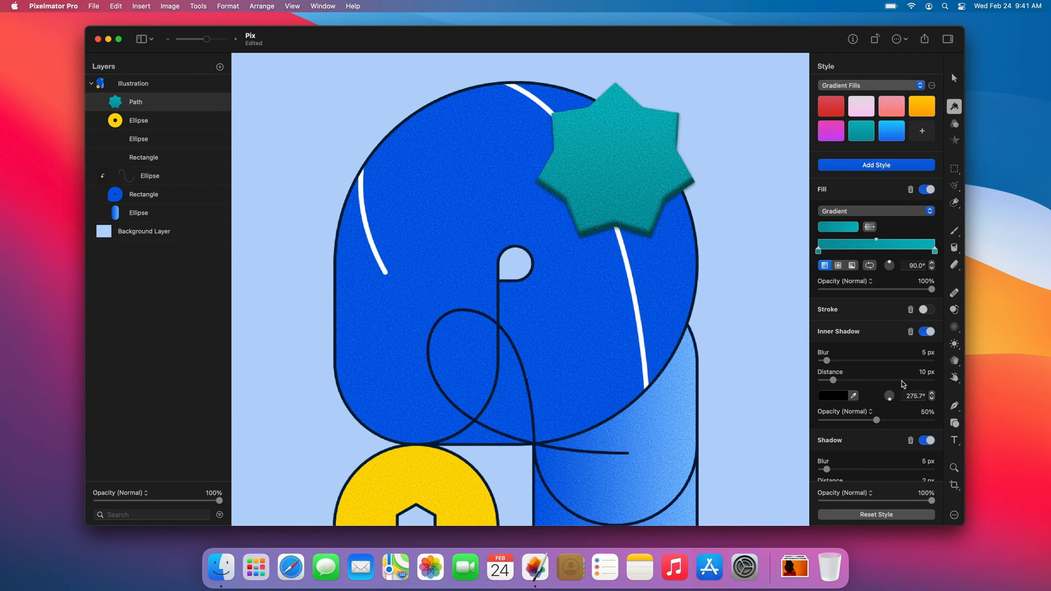
pyautogui.click(926, 332)
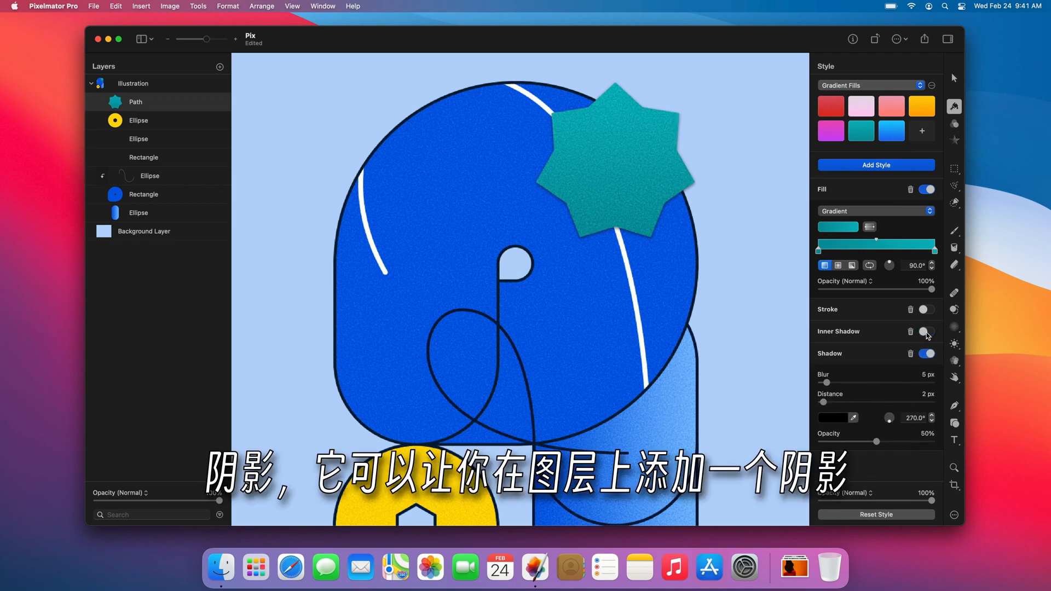
# Set the star's drop shadow to a distance of 15 px and an angle of 177.6°
pyautogui.moveTo(825, 405); pyautogui.dragTo(841, 405)
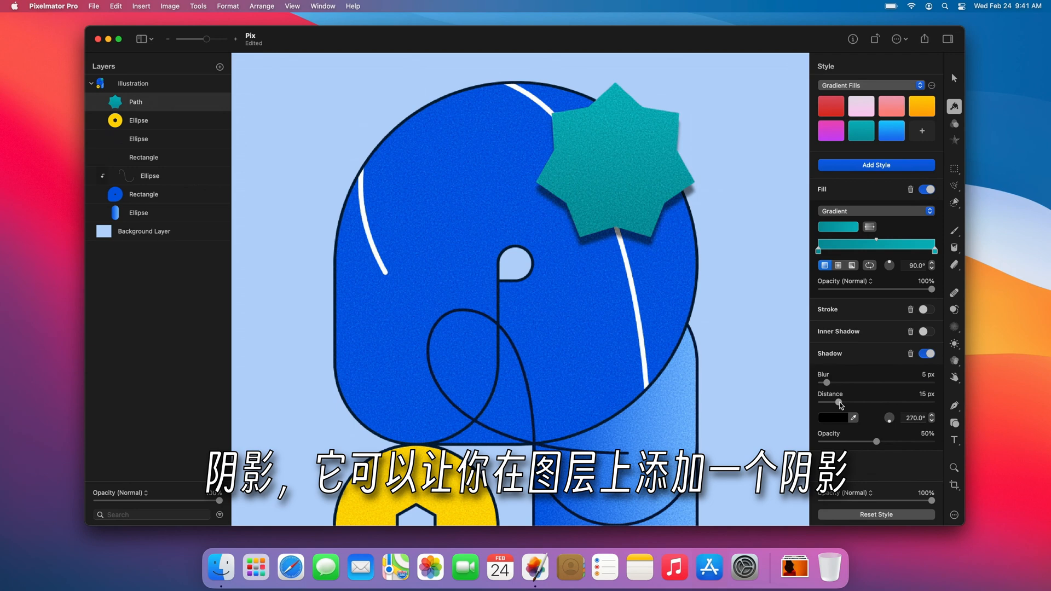
pyautogui.click(890, 424)
pyautogui.moveTo(890, 424); pyautogui.dragTo(883, 420)
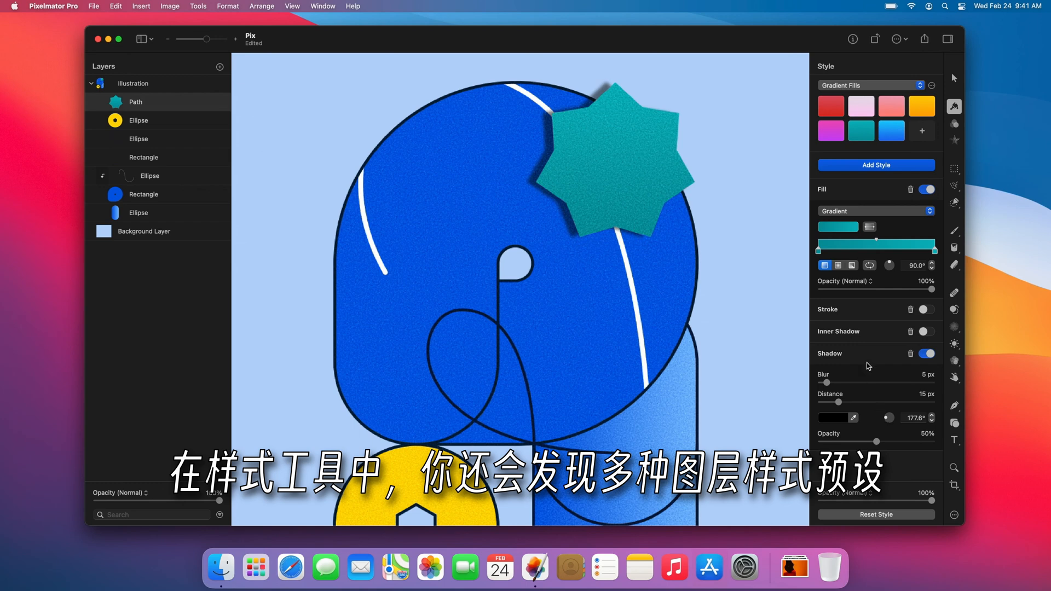
# Try the red and pink Gradient Fills presets on the star shape and apply the orange one
pyautogui.click(831, 114)
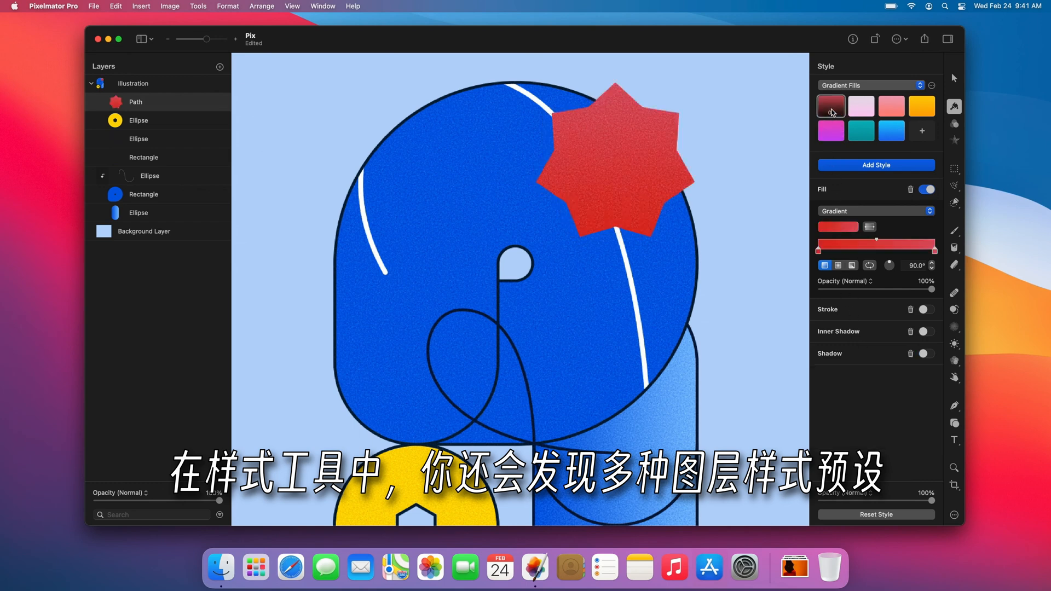
pyautogui.click(891, 112)
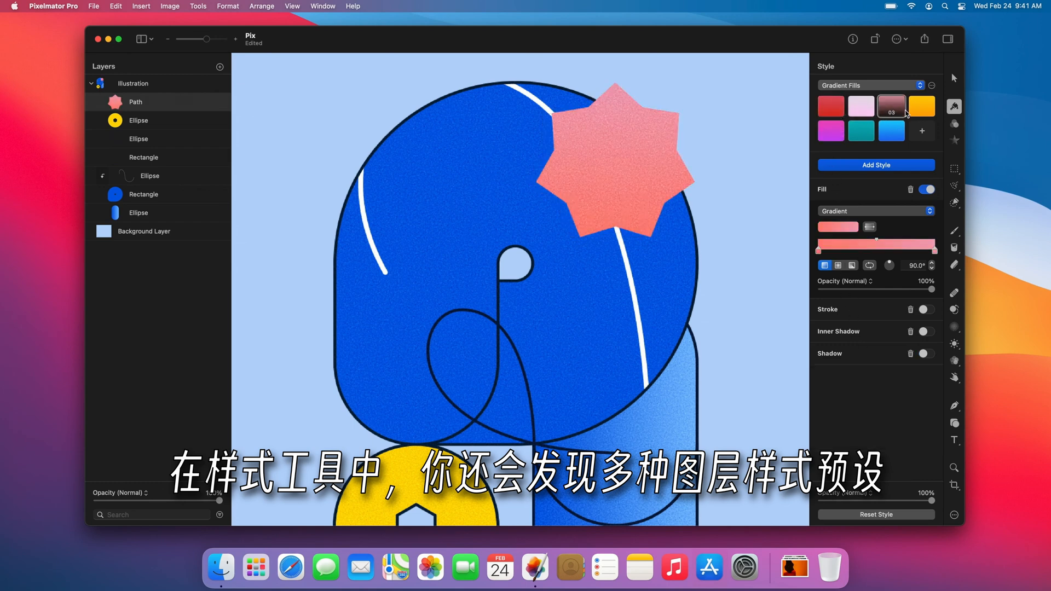
pyautogui.click(919, 112)
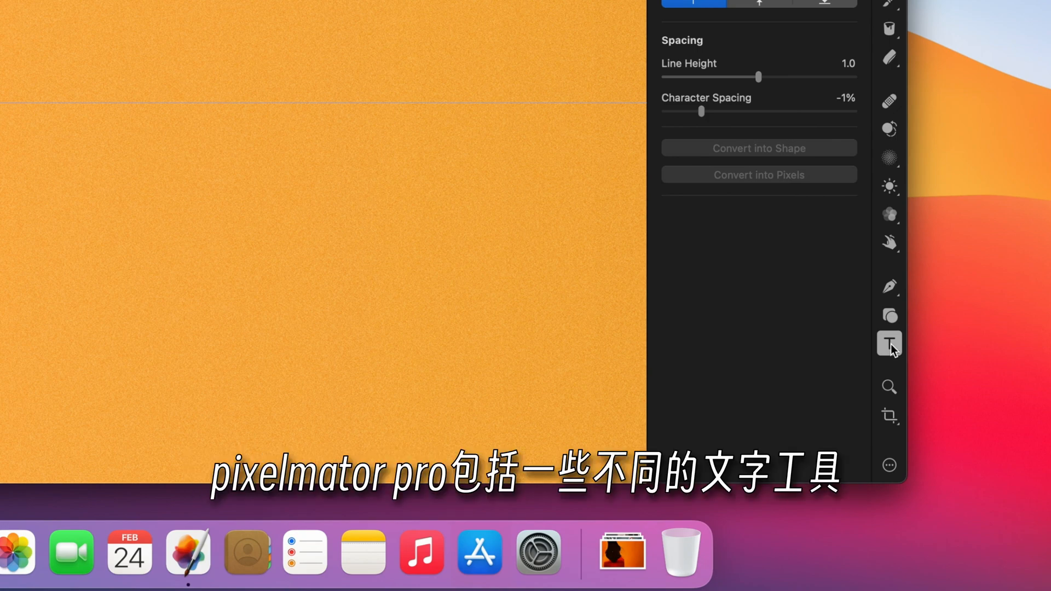
# Add a free text box with the Type tool, align it to the crossing guides and replace its text with "The Outpost"
pyautogui.click(891, 344)
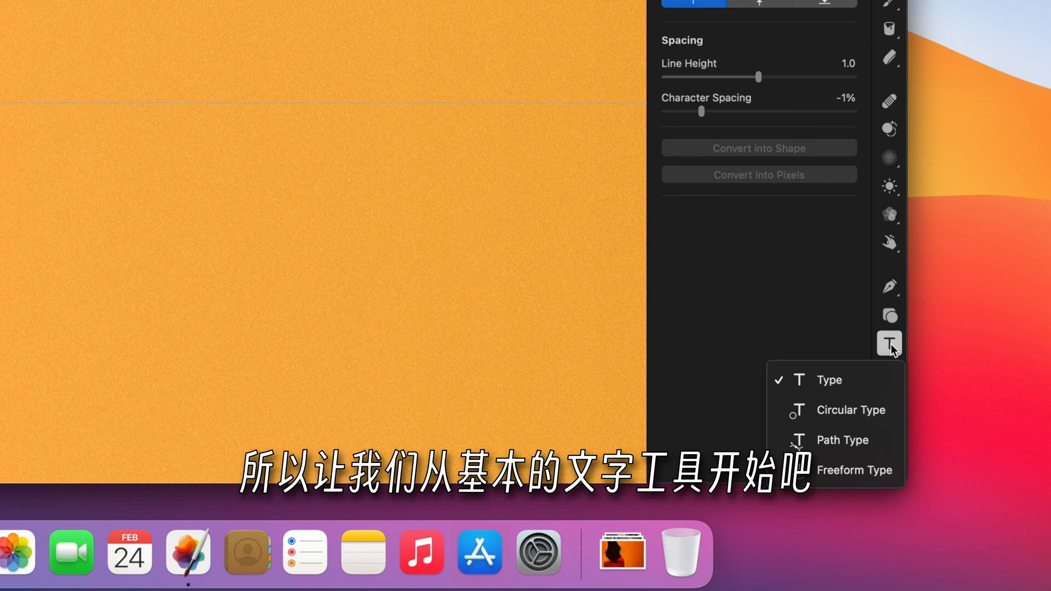
pyautogui.click(894, 376)
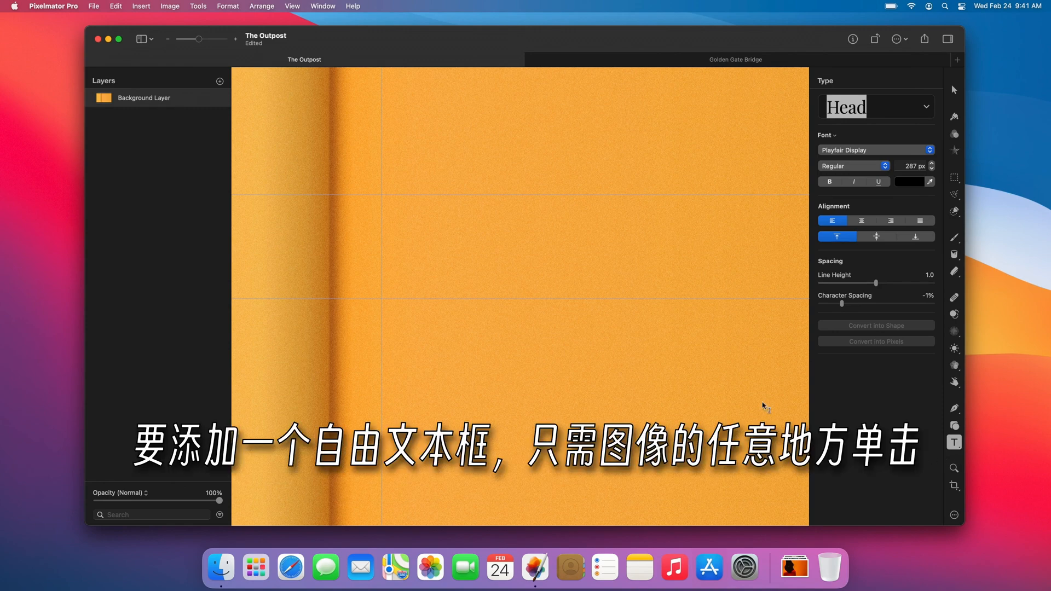
pyautogui.click(546, 253)
pyautogui.moveTo(545, 253); pyautogui.dragTo(444, 243)
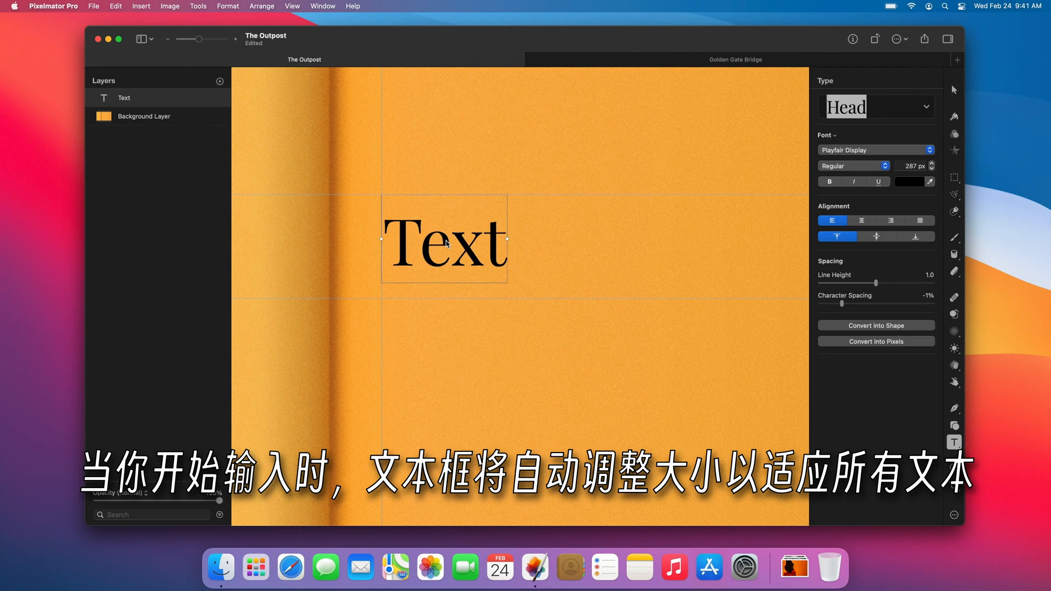
pyautogui.doubleClick(446, 240)
pyautogui.write('The')
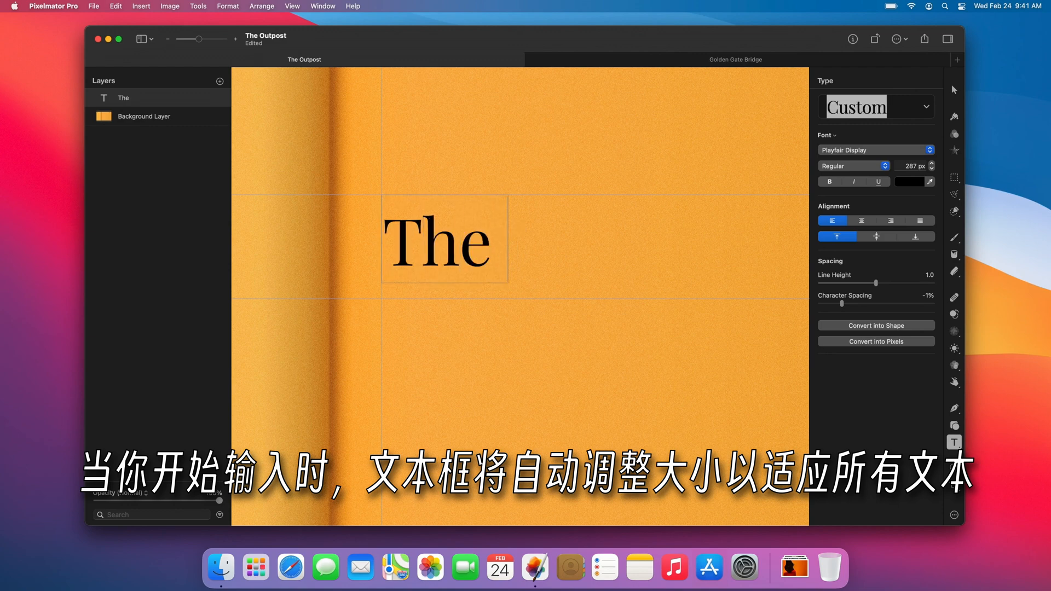
pyautogui.write(' Outpost')
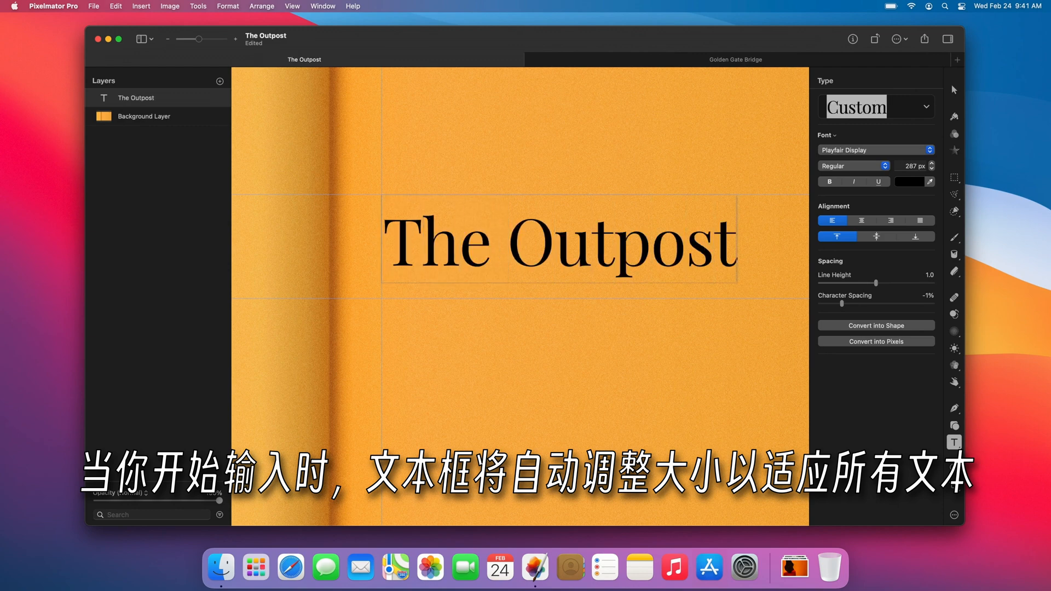
pyautogui.click(618, 309)
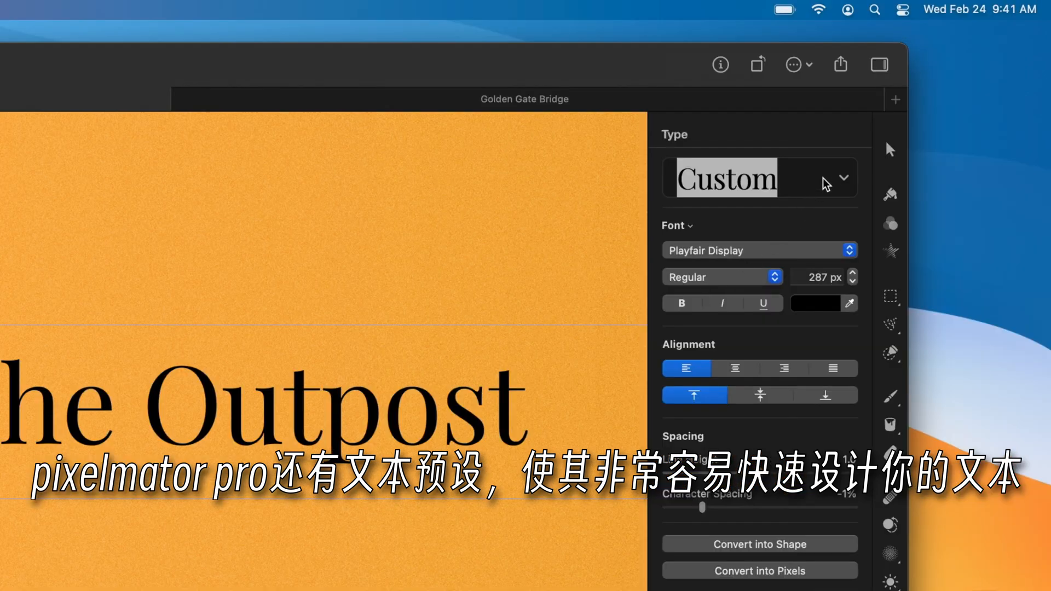
# Choose the Subtitle text style and draw a bounded text box under the title, starting at the crossing guides
pyautogui.click(843, 178)
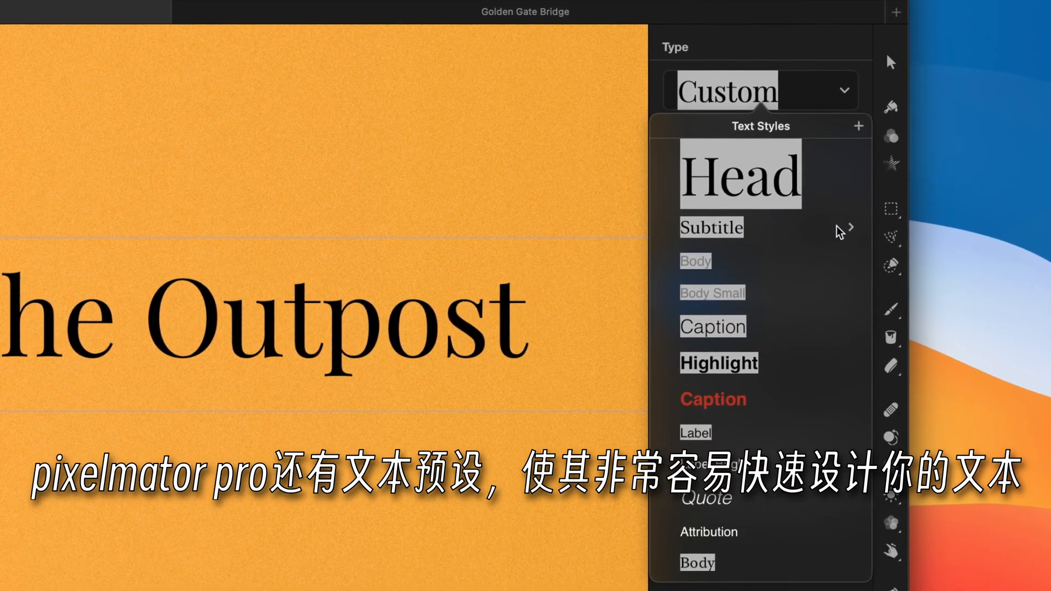
pyautogui.click(837, 216)
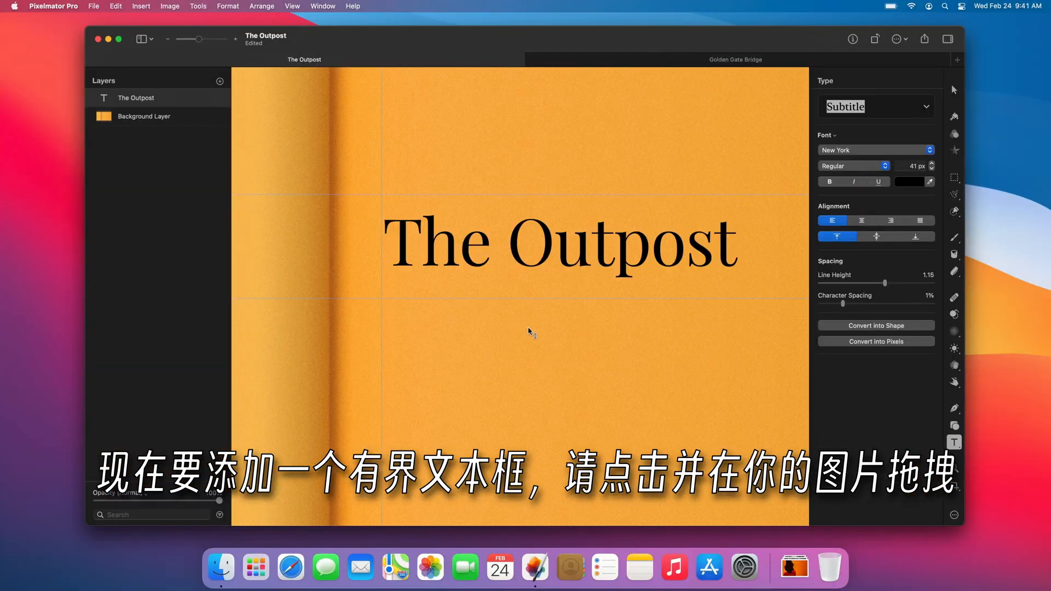
pyautogui.moveTo(382, 299); pyautogui.dragTo(605, 388)
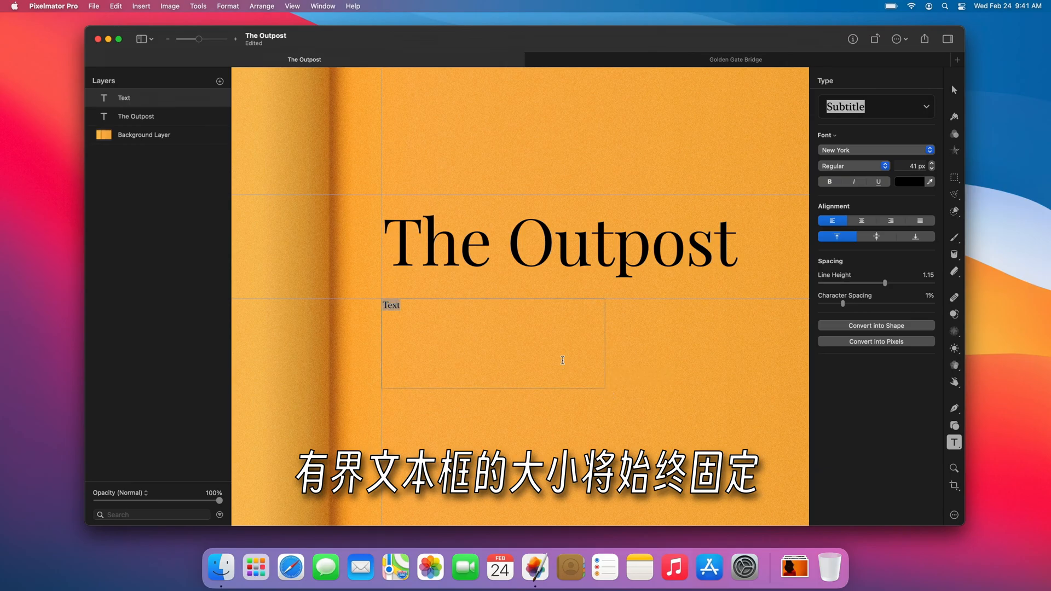
# Paste the copied paragraph over the placeholder in the bounded text box and widen the box
pyautogui.rightClick(562, 360)
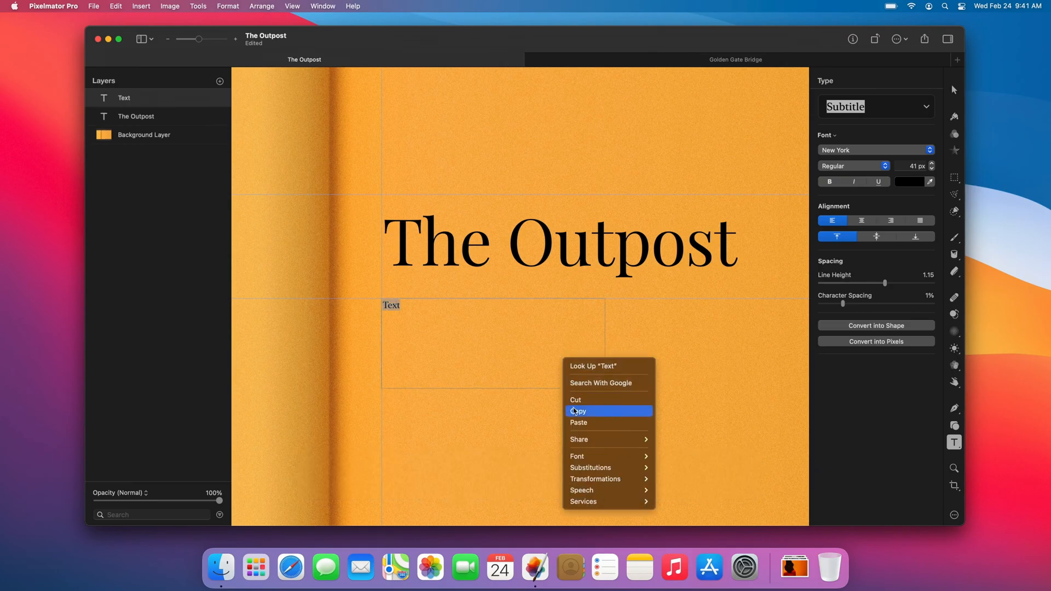
pyautogui.click(575, 423)
pyautogui.moveTo(605, 391); pyautogui.dragTo(682, 391)
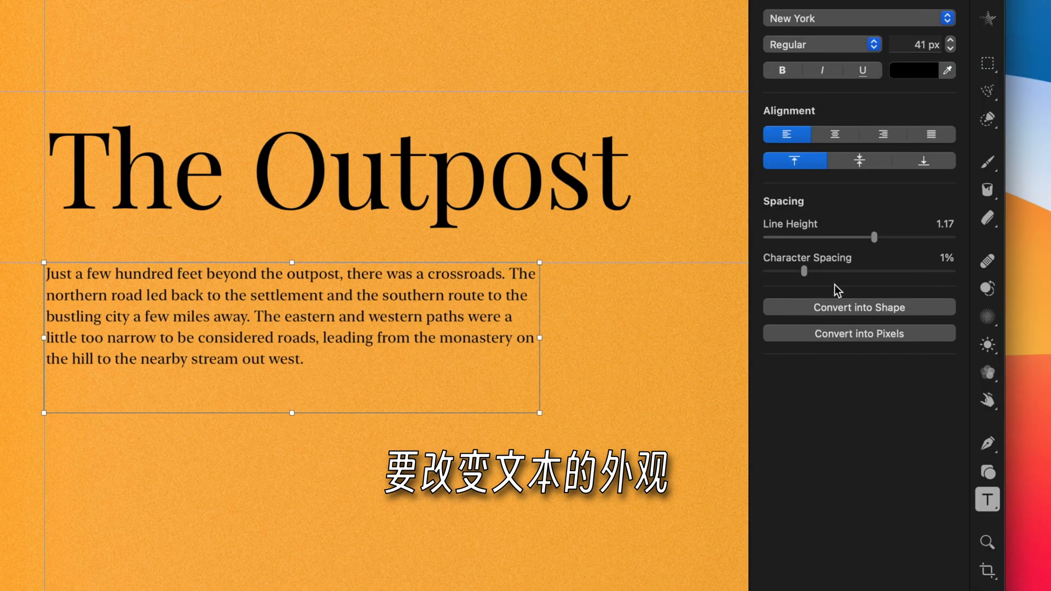
# Set the paragraph's line height to 1.17 and its character spacing to 1%
pyautogui.moveTo(874, 240)
pyautogui.mouseDown()
pyautogui.moveTo(898, 241)
pyautogui.moveTo(875, 241)
pyautogui.mouseUp()
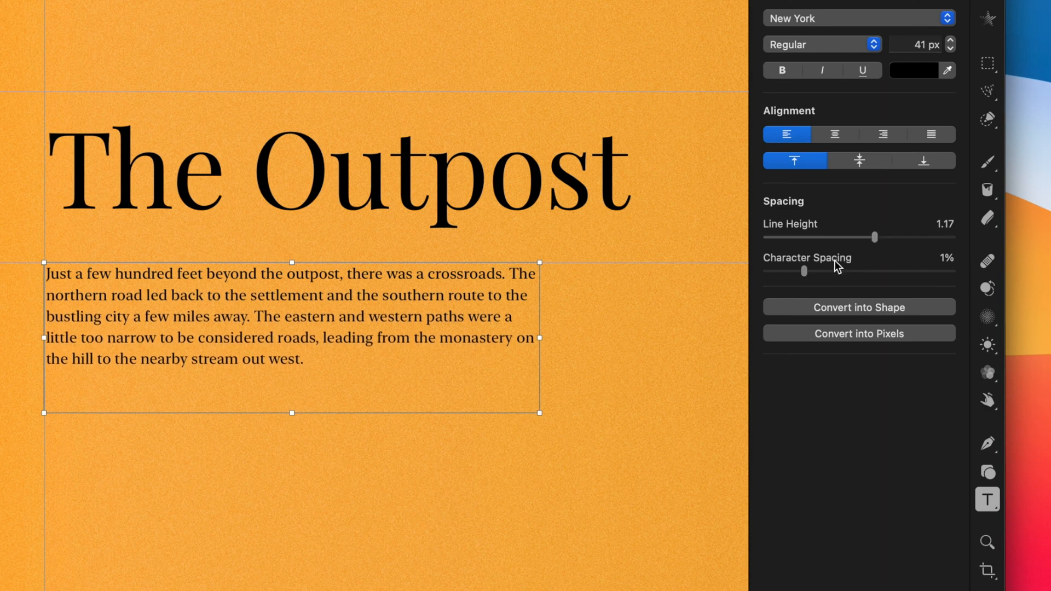
pyautogui.moveTo(804, 274)
pyautogui.mouseDown()
pyautogui.moveTo(816, 274)
pyautogui.moveTo(804, 274)
pyautogui.mouseUp()
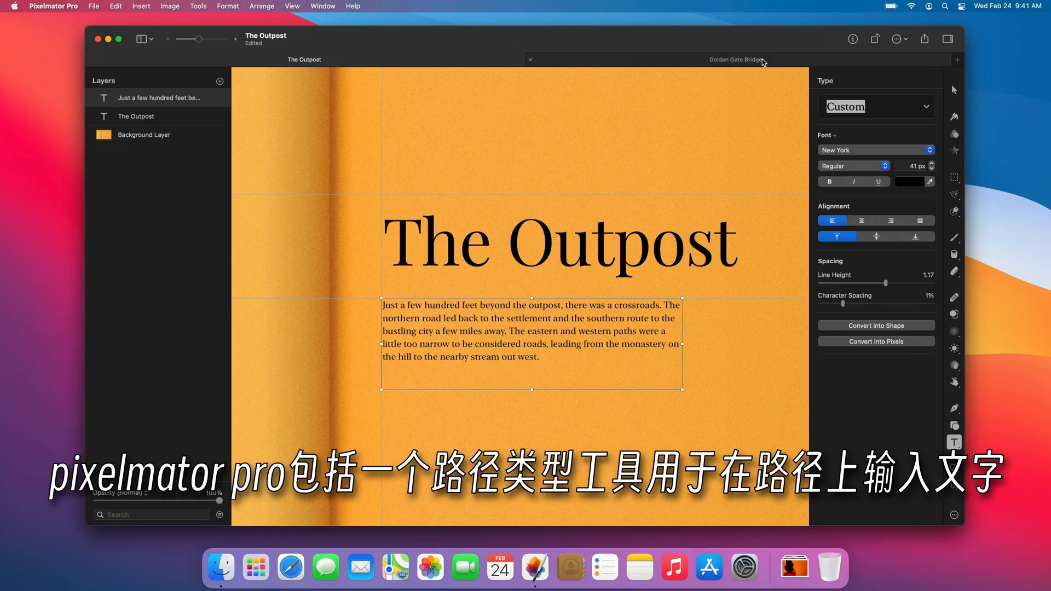
# In the Golden Gate Bridge document, use Path Type to add "GOLDEN GATE" along the upper arc path of the badge
pyautogui.click(764, 61)
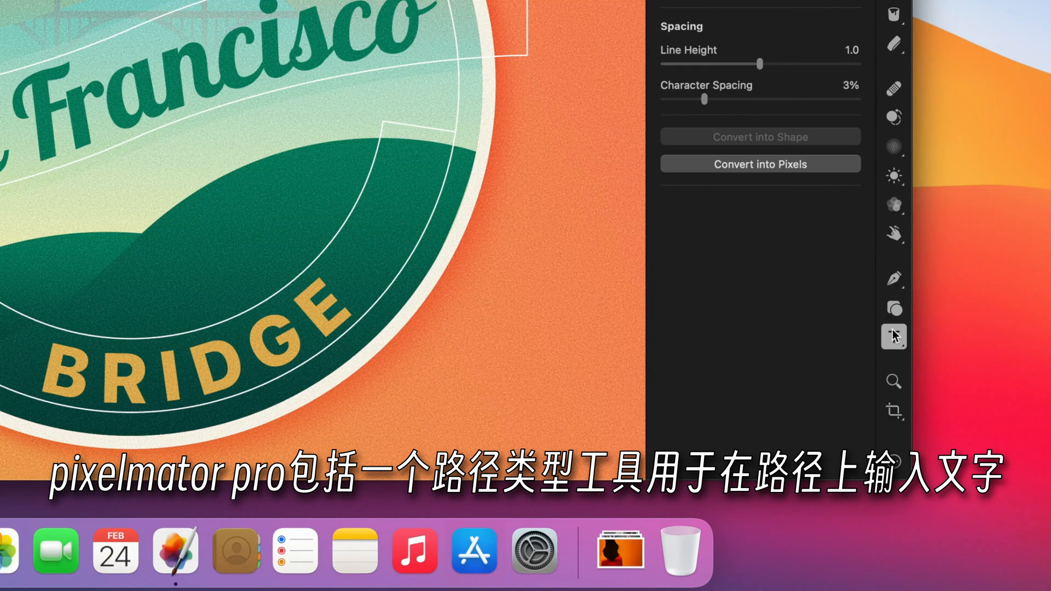
pyautogui.moveTo(895, 336); pyautogui.dragTo(865, 438)
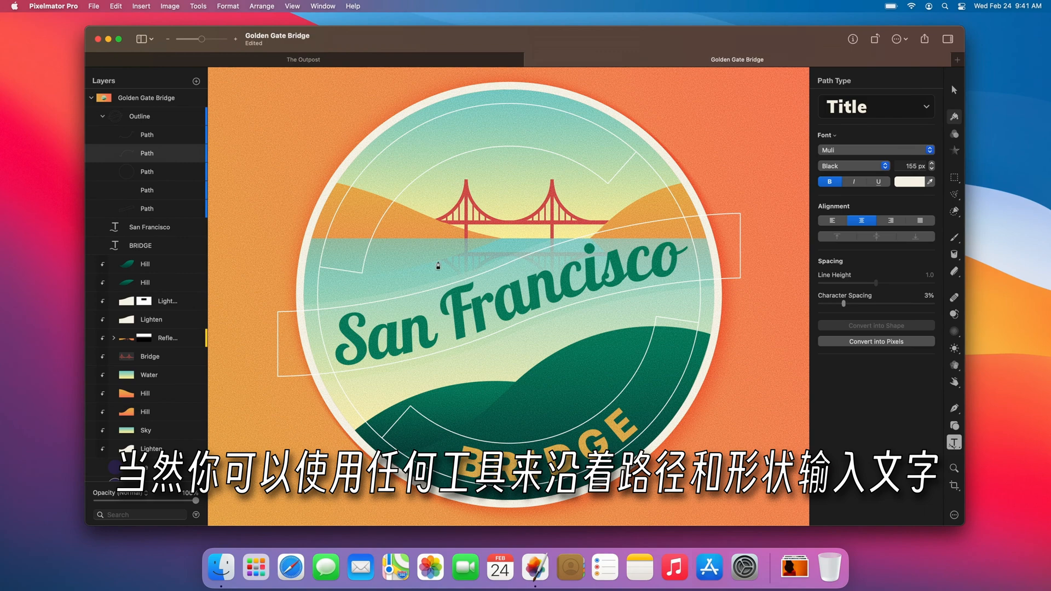
pyautogui.moveTo(357, 263); pyautogui.dragTo(605, 176)
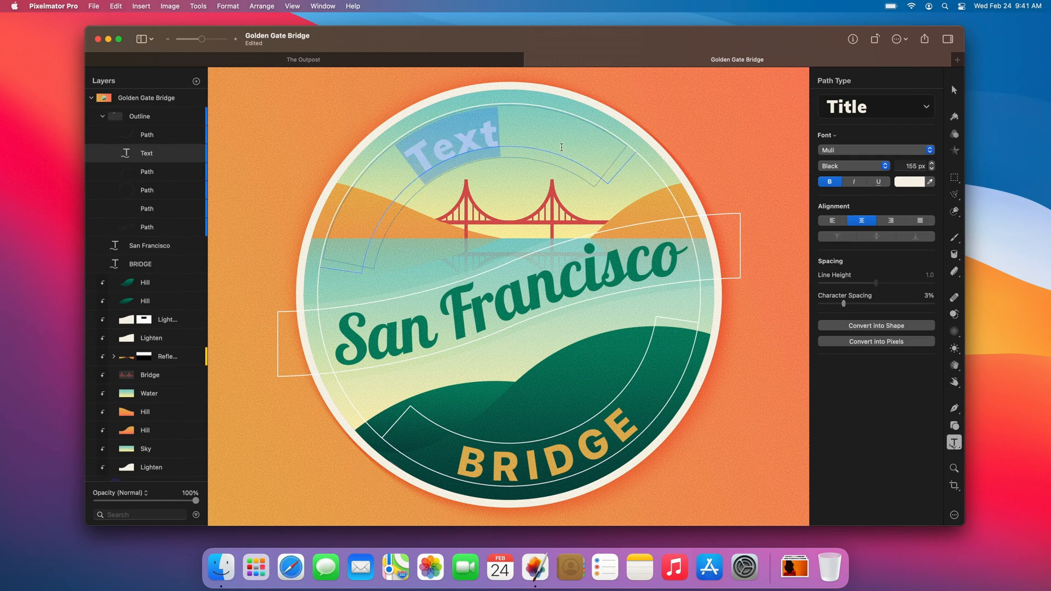
pyautogui.write('GOLDEN GAT')
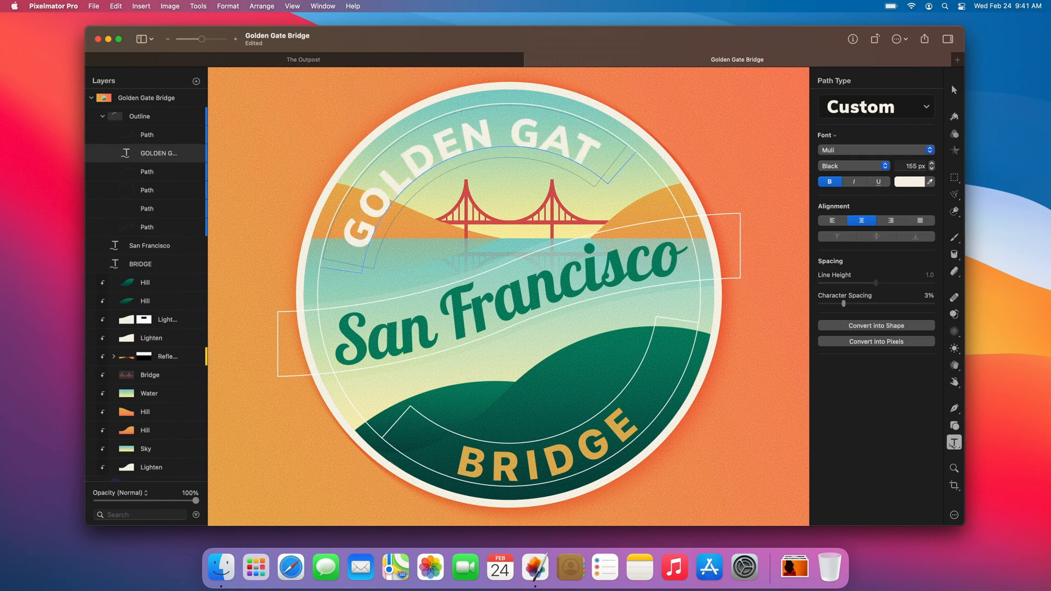
pyautogui.write('E')
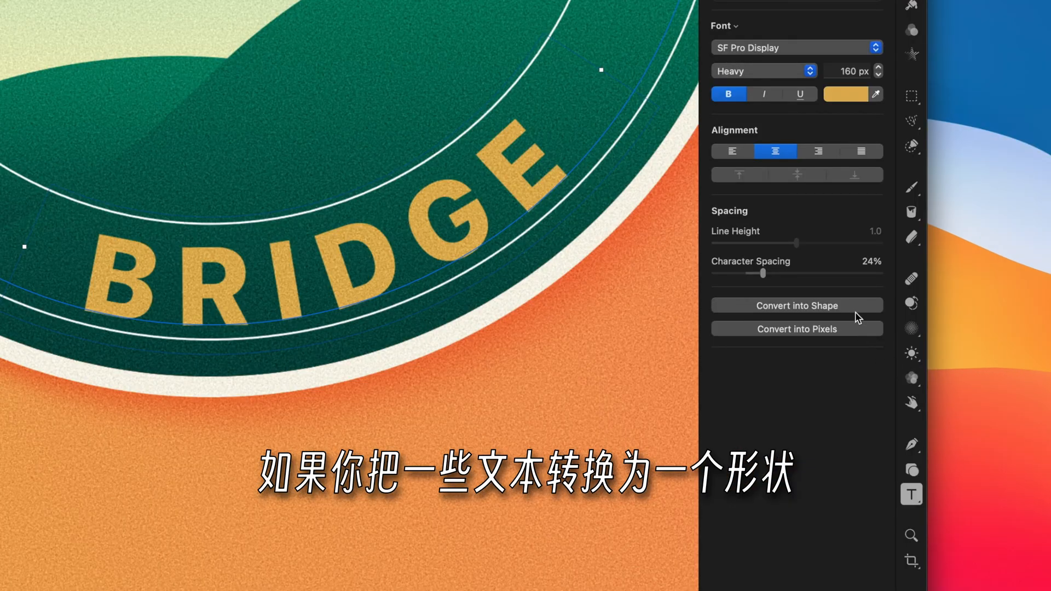
# Convert the BRIDGE path text into a shape and make the letter R editable
pyautogui.click(914, 312)
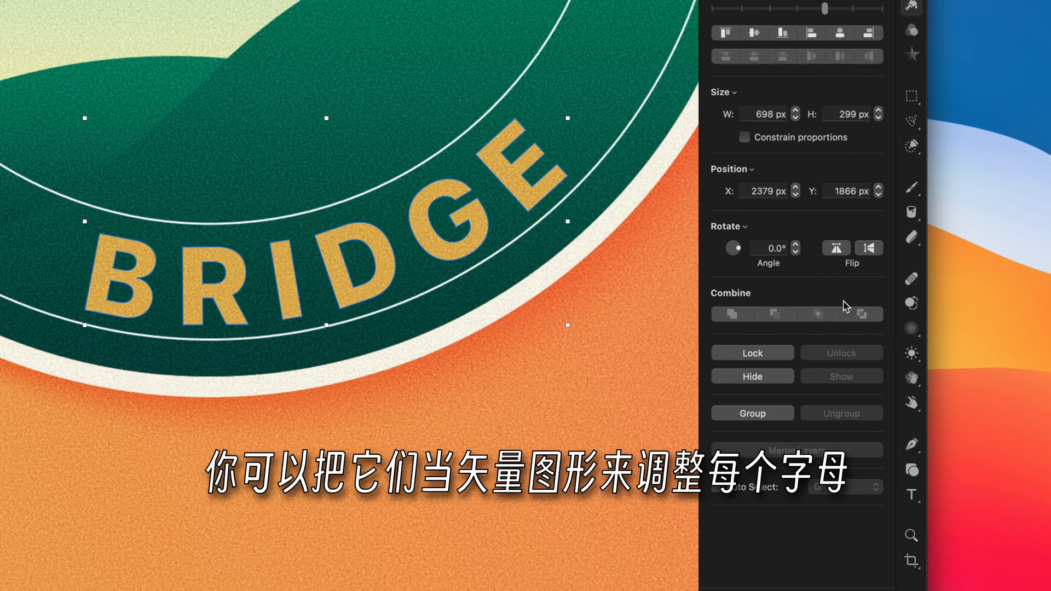
pyautogui.click(228, 307)
pyautogui.rightClick(227, 307)
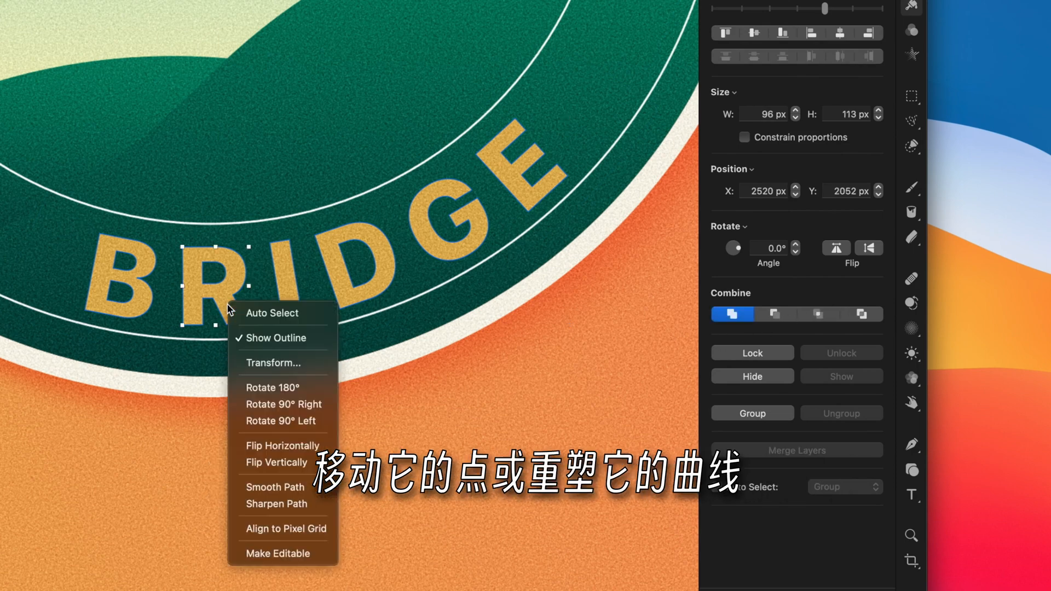
pyautogui.click(249, 554)
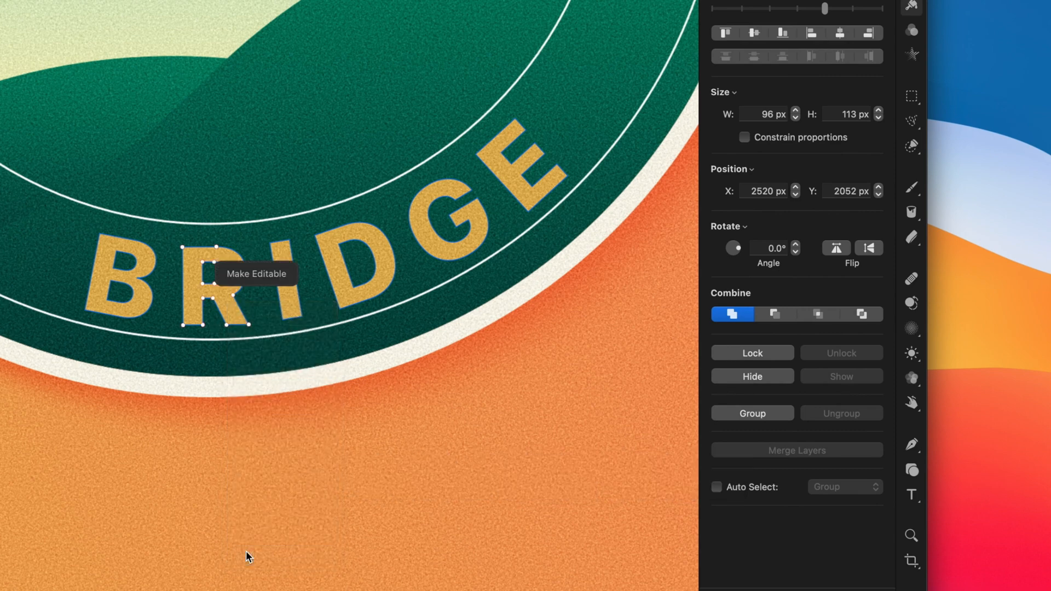
# Try reshaping the letter R by moving anchor points at its base, and undo the change
pyautogui.moveTo(209, 319); pyautogui.dragTo(260, 363)
pyautogui.press('super+z')
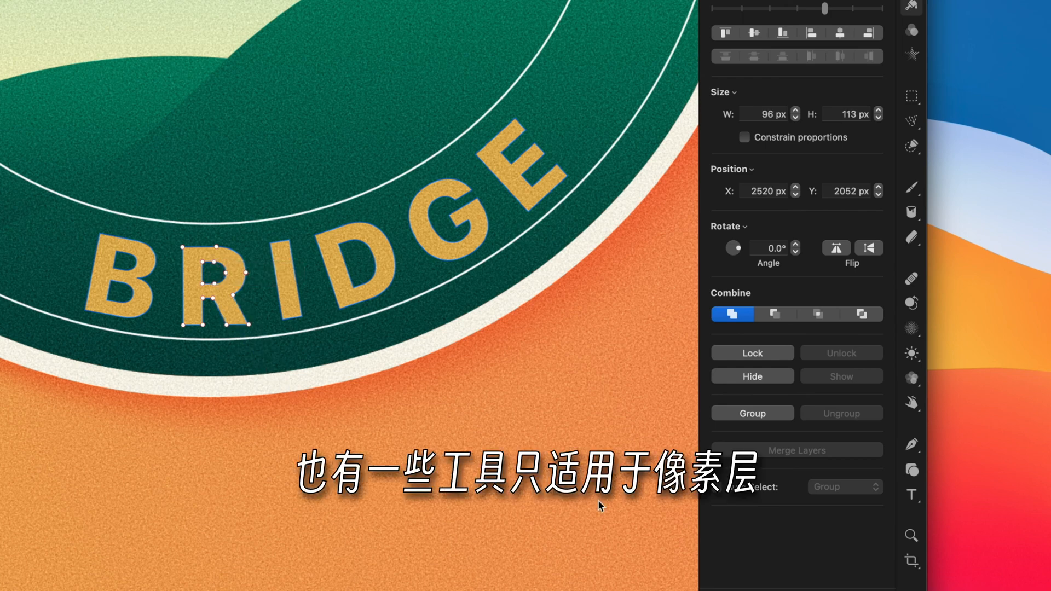
# Convert the BRIDGE shape layer into pixels and distort its letters with the Warp tool at 50% brush size and 50% strength
pyautogui.click(911, 494)
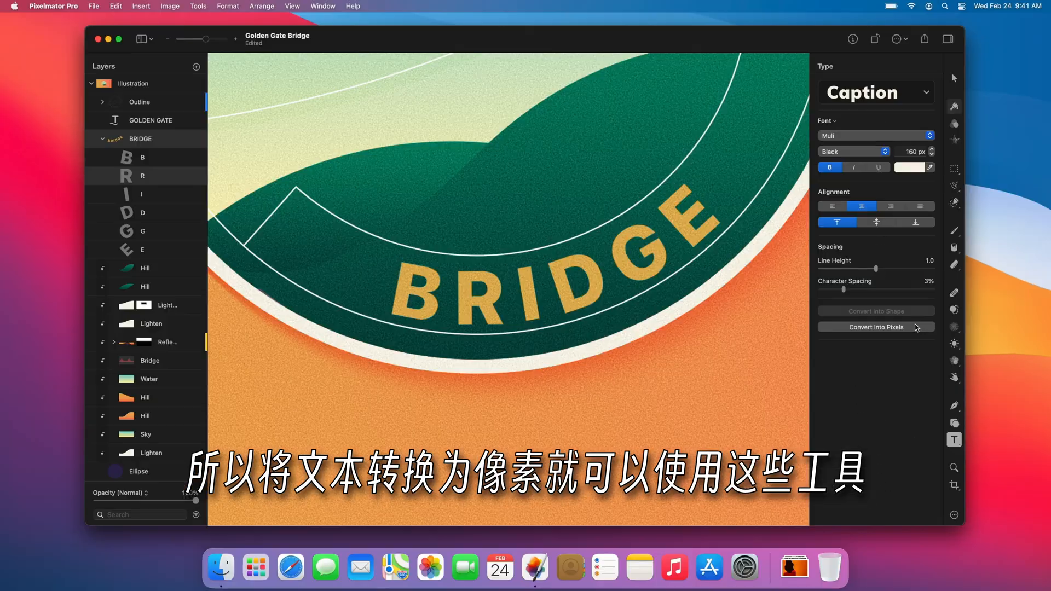
pyautogui.click(914, 325)
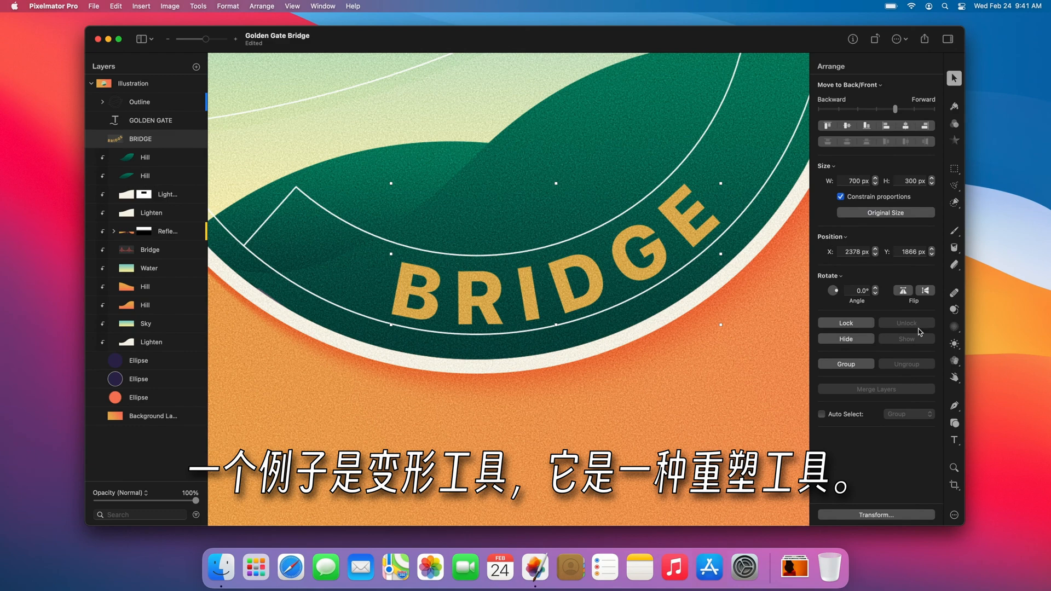
pyautogui.click(954, 378)
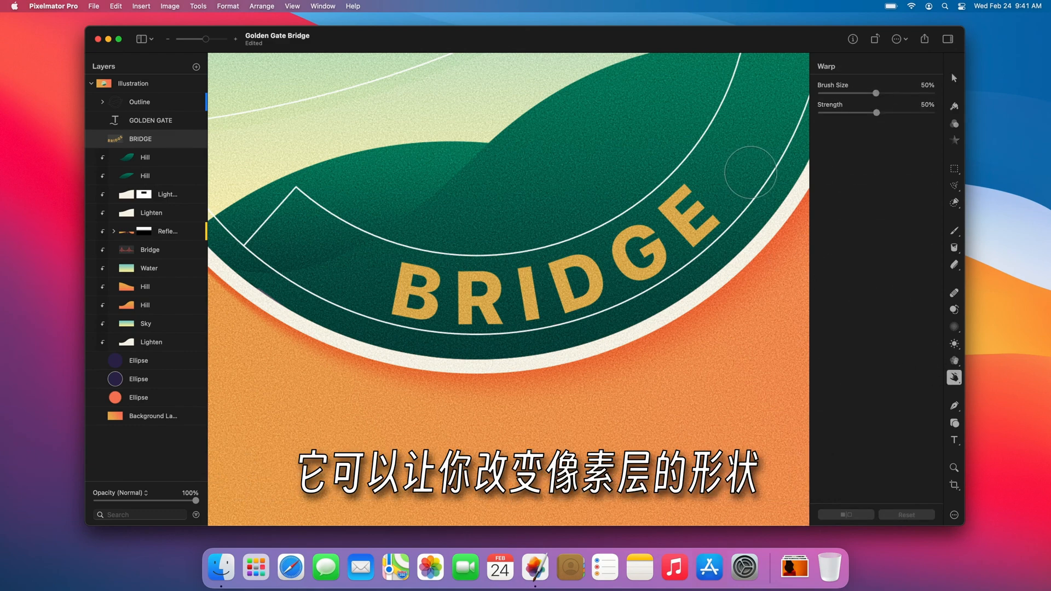
pyautogui.moveTo(646, 240)
pyautogui.mouseDown()
pyautogui.moveTo(560, 279)
pyautogui.moveTo(462, 290)
pyautogui.moveTo(343, 273)
pyautogui.mouseUp()
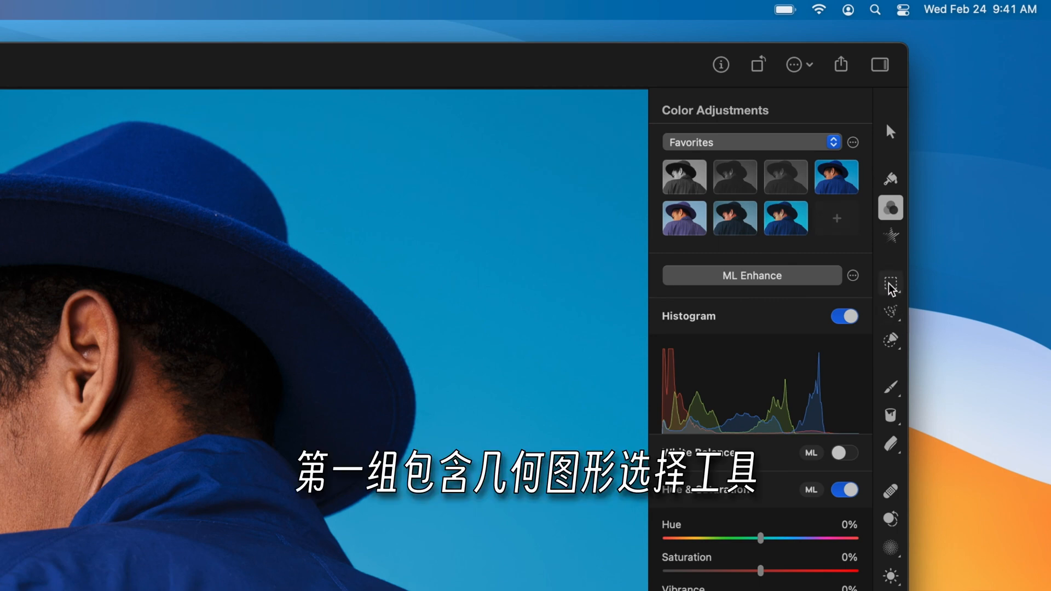
# Examine which tools the geometric selection group and the free-form selection group offer
pyautogui.moveTo(889, 284)
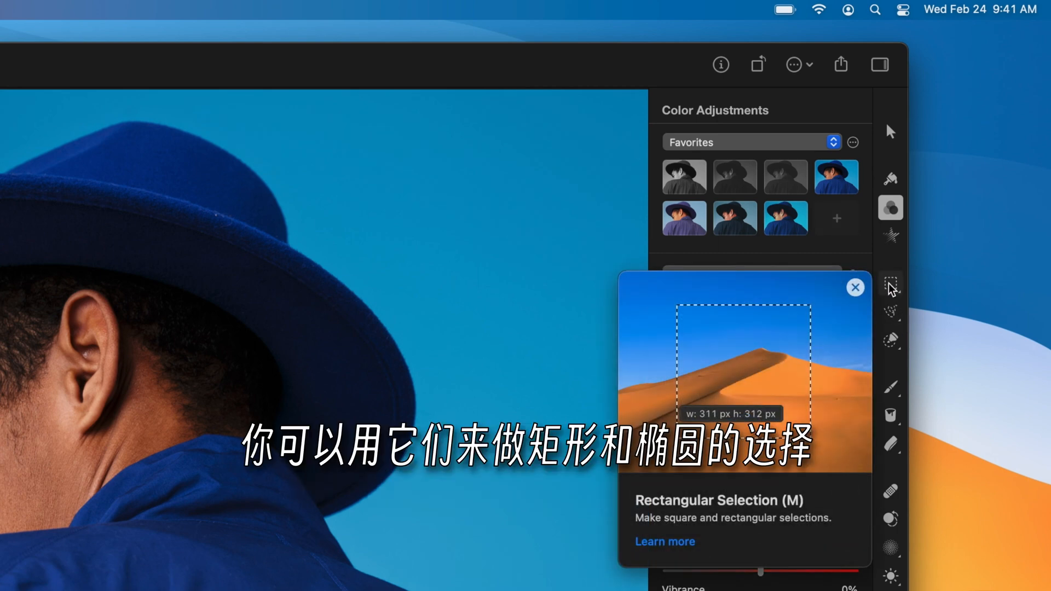
pyautogui.click(889, 285)
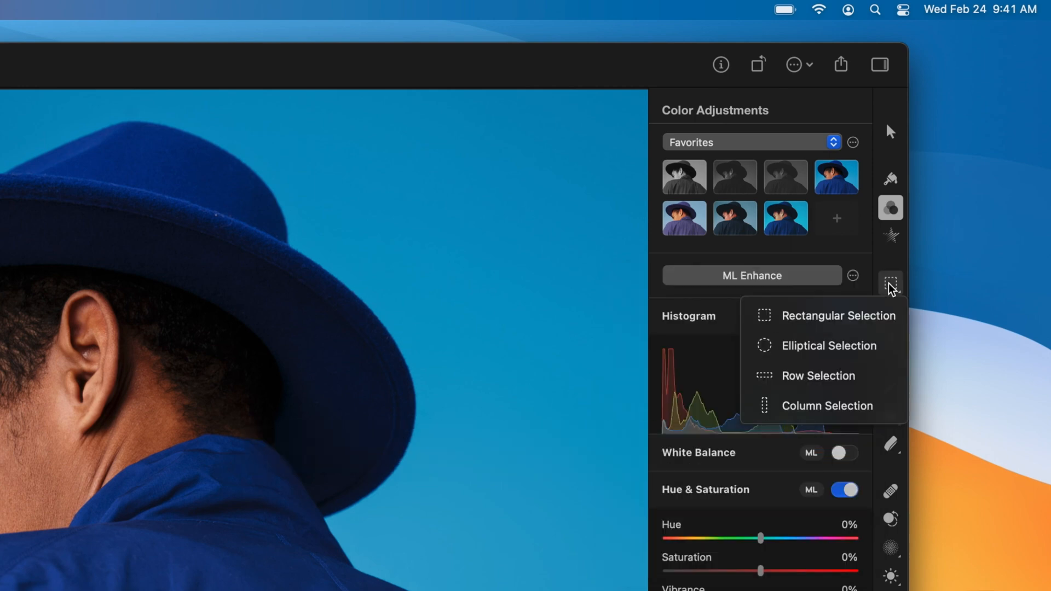
pyautogui.click(889, 283)
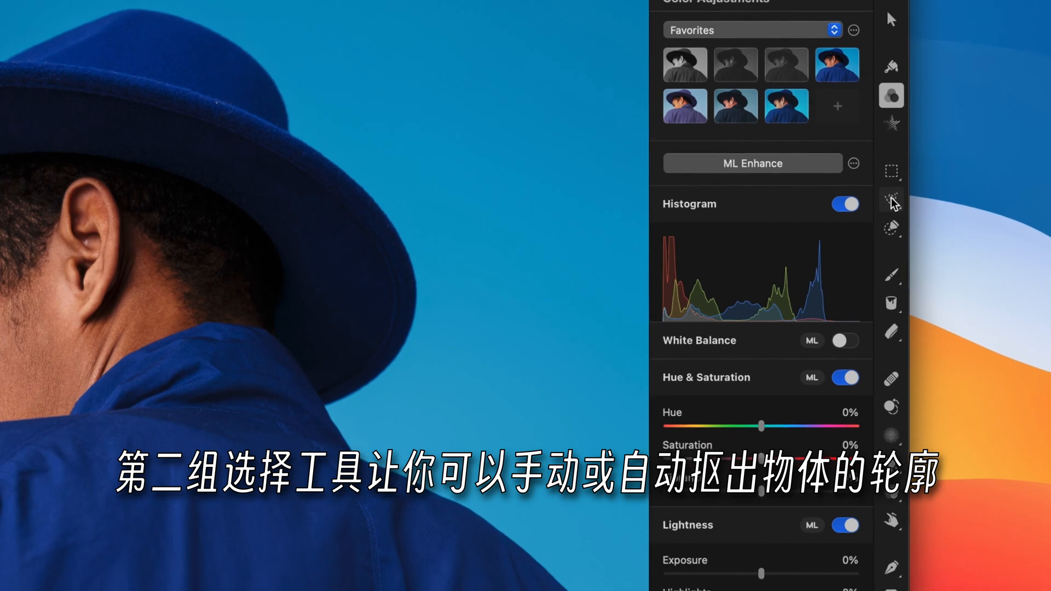
pyautogui.moveTo(891, 230)
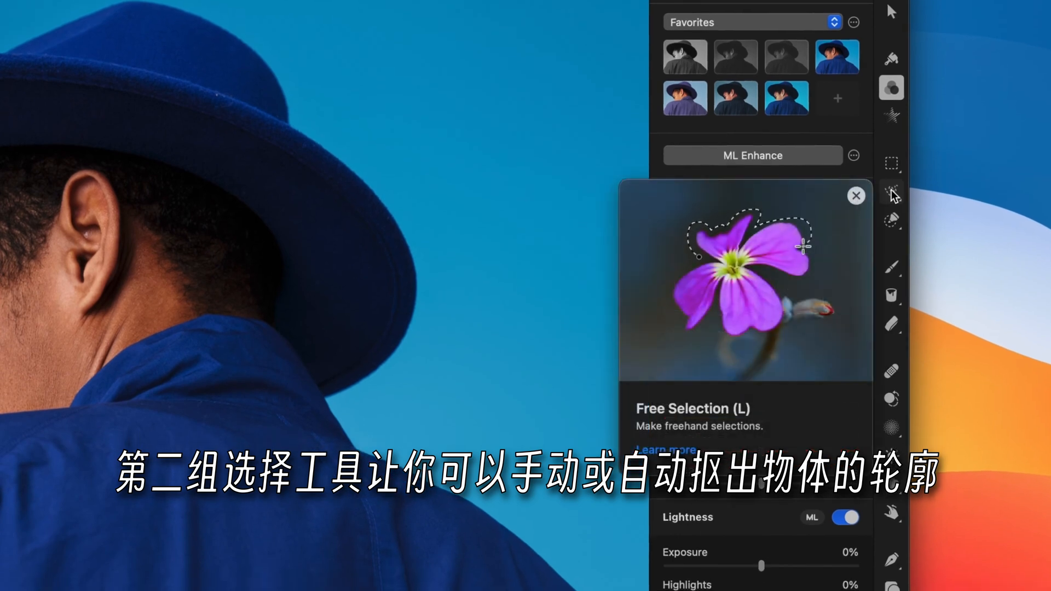
pyautogui.click(892, 194)
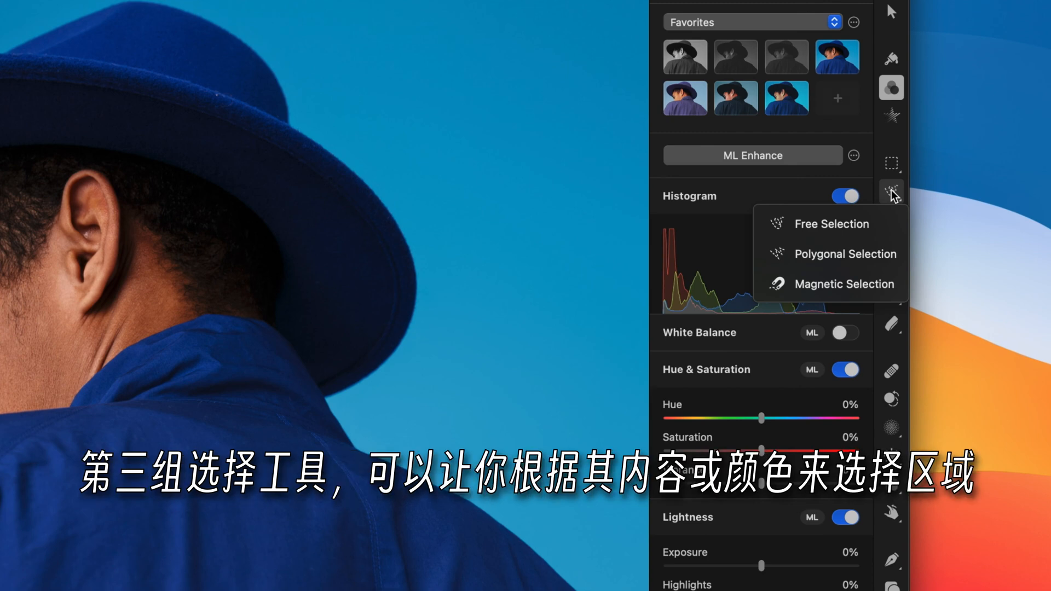
pyautogui.click(893, 195)
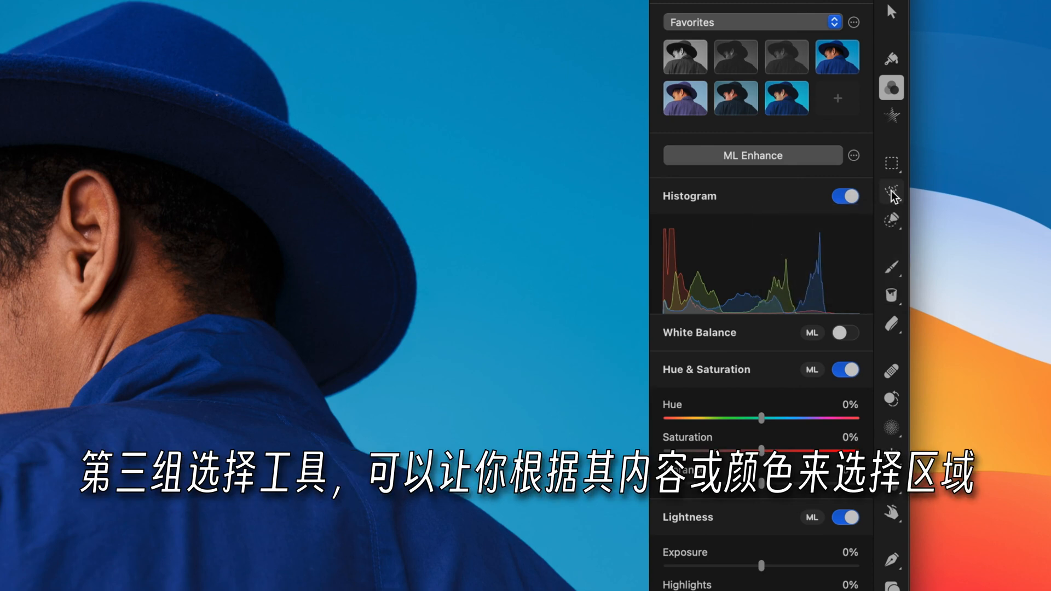
# Select the light blue background of the photo with Color Selection and invert the selection to the man
pyautogui.moveTo(893, 223)
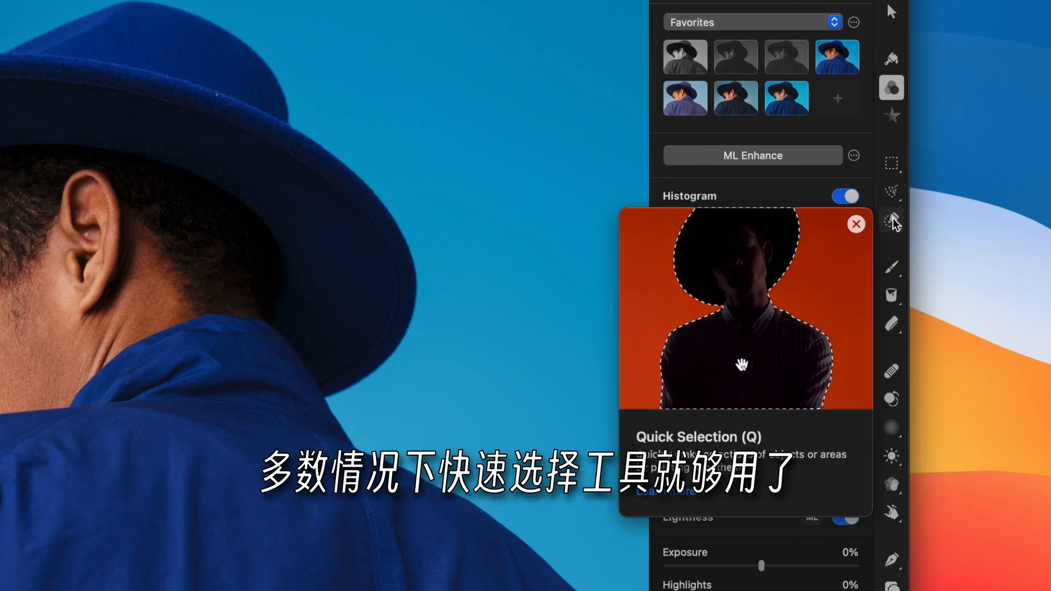
pyautogui.click(893, 223)
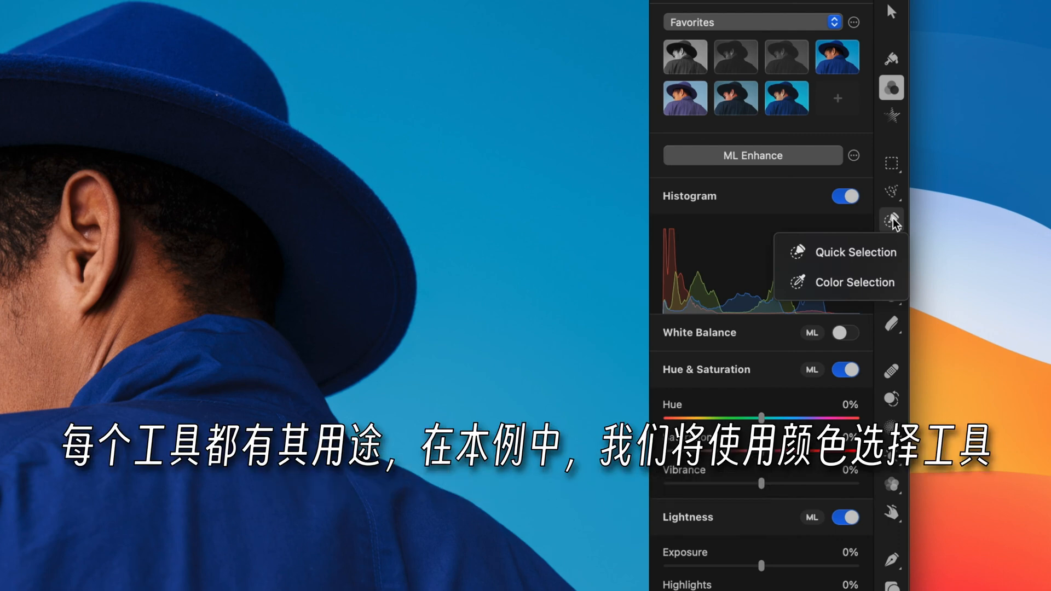
pyautogui.click(875, 282)
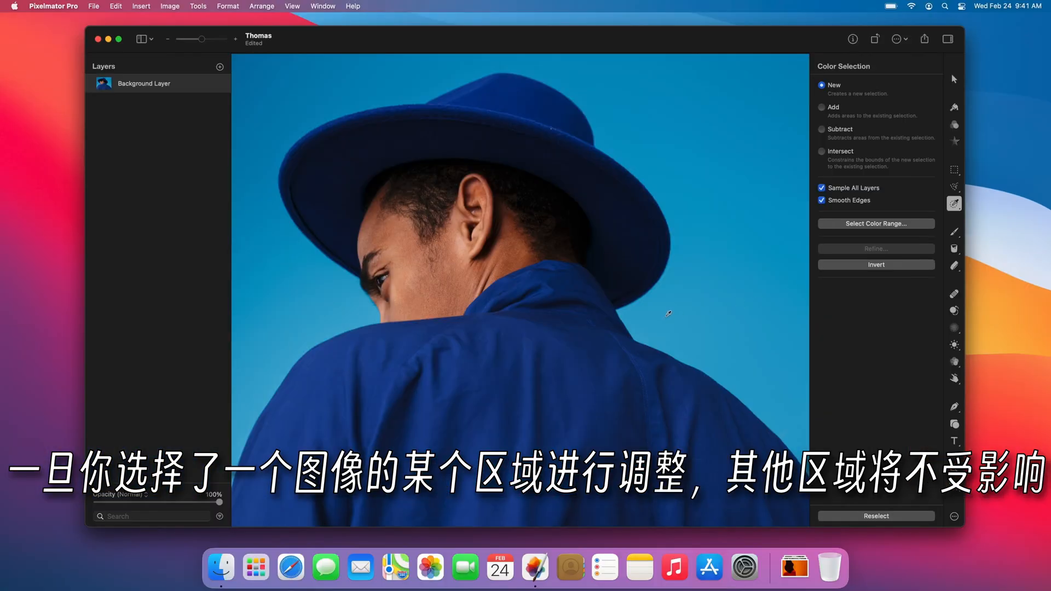
pyautogui.moveTo(665, 316); pyautogui.dragTo(700, 299)
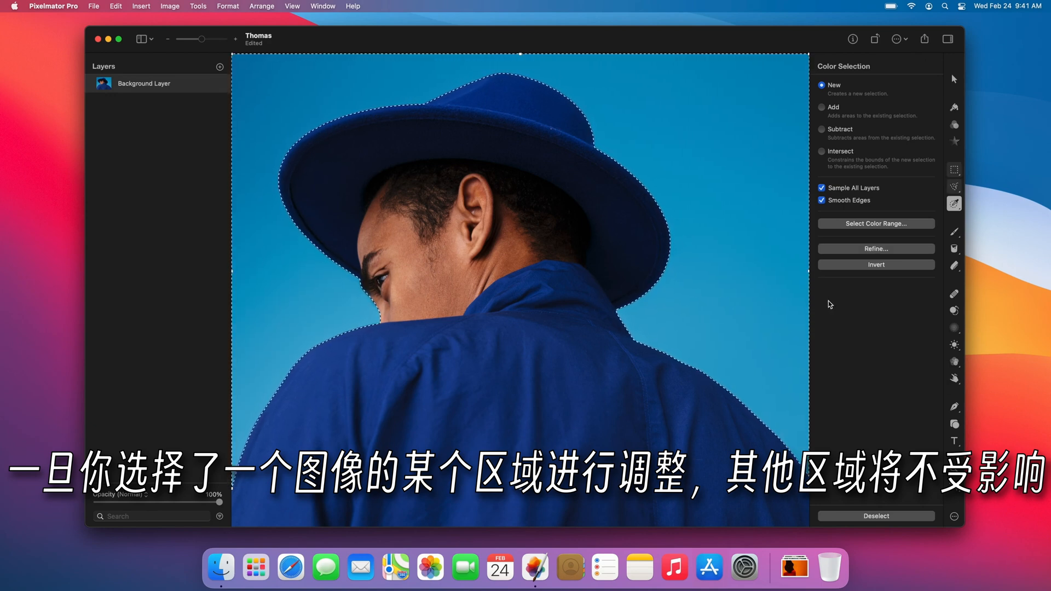
pyautogui.click(899, 266)
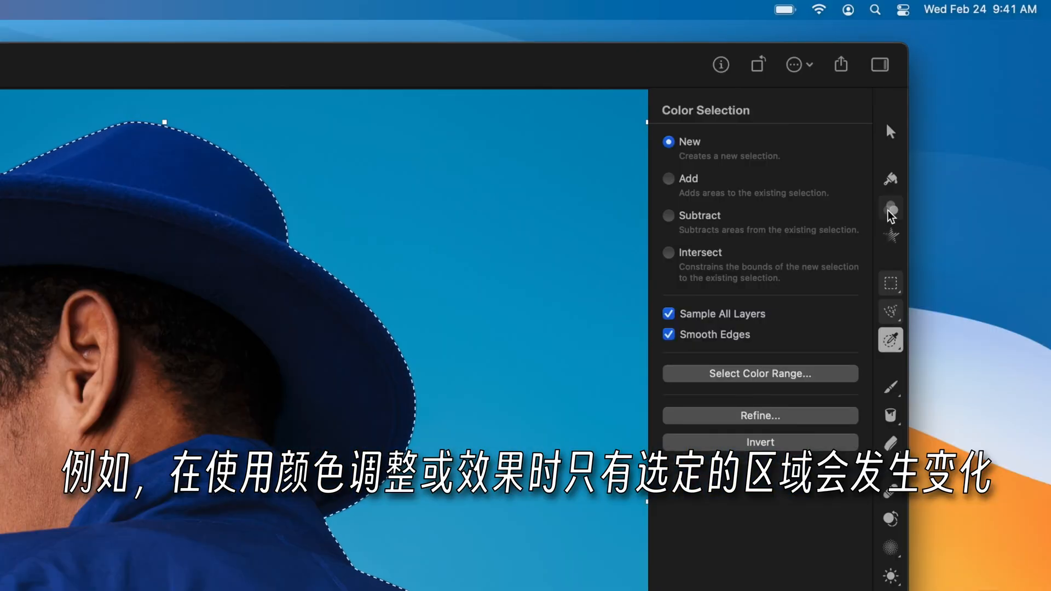
# Try several Favorites color presets on the selected man, starting with black and white, and remove them
pyautogui.click(891, 211)
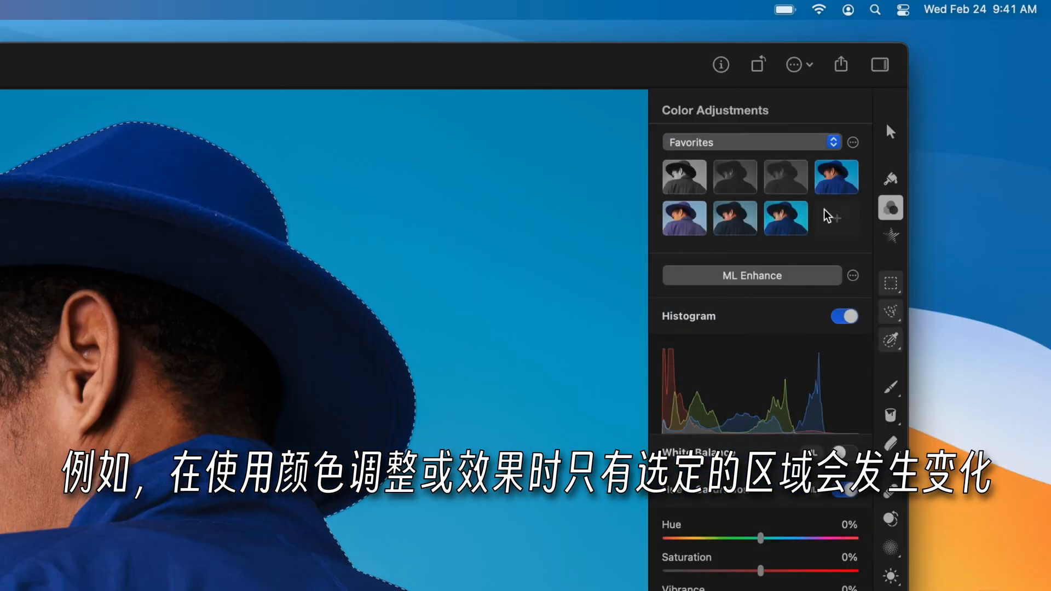
pyautogui.click(682, 176)
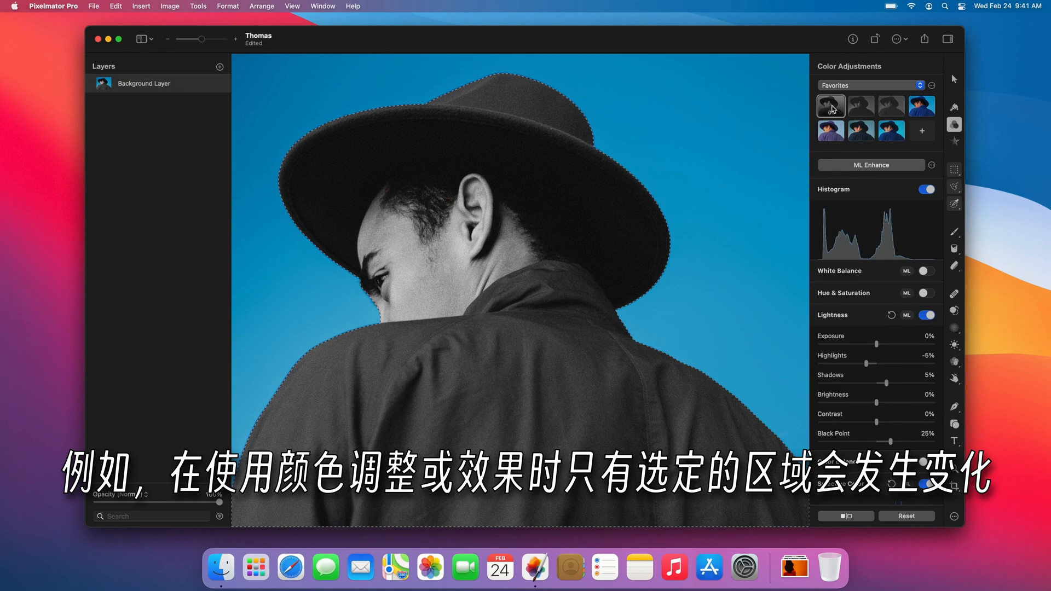
pyautogui.click(864, 130)
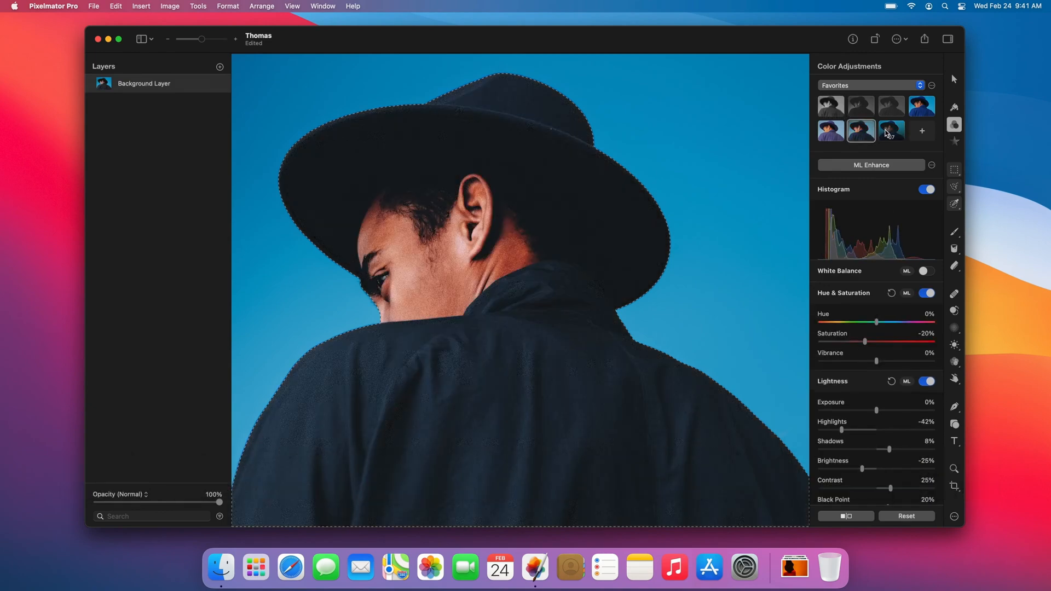
pyautogui.click(886, 133)
pyautogui.click(890, 133)
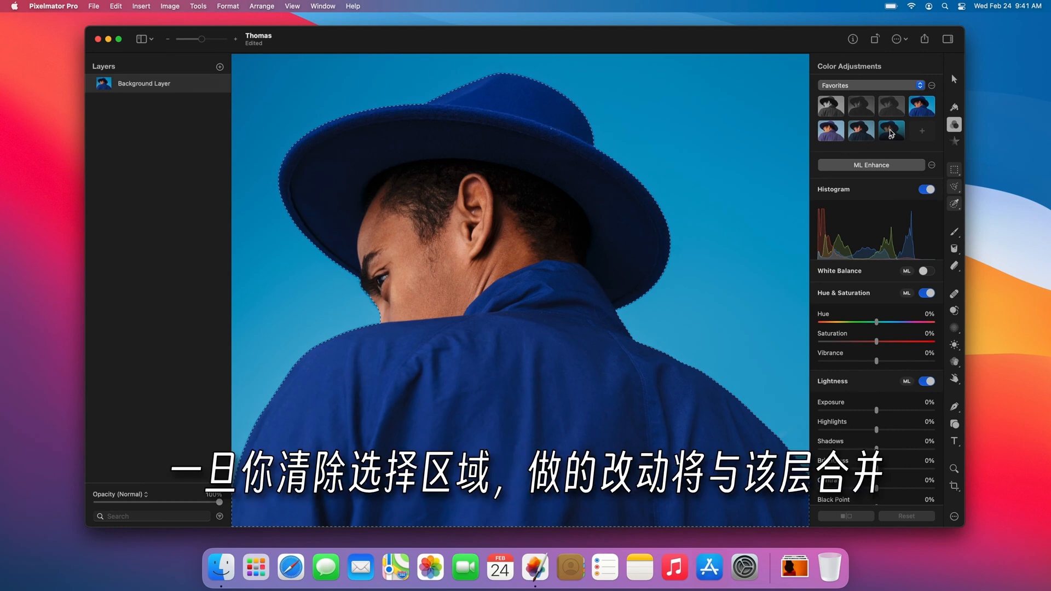
# Clear the selection and duplicate the Background Layer
pyautogui.click(951, 204)
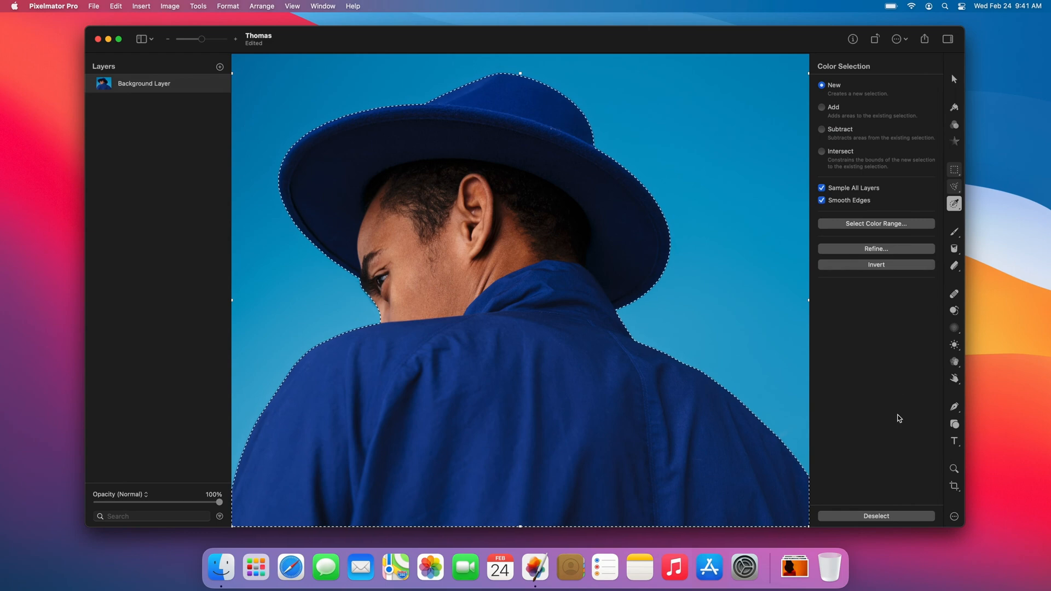
pyautogui.click(895, 516)
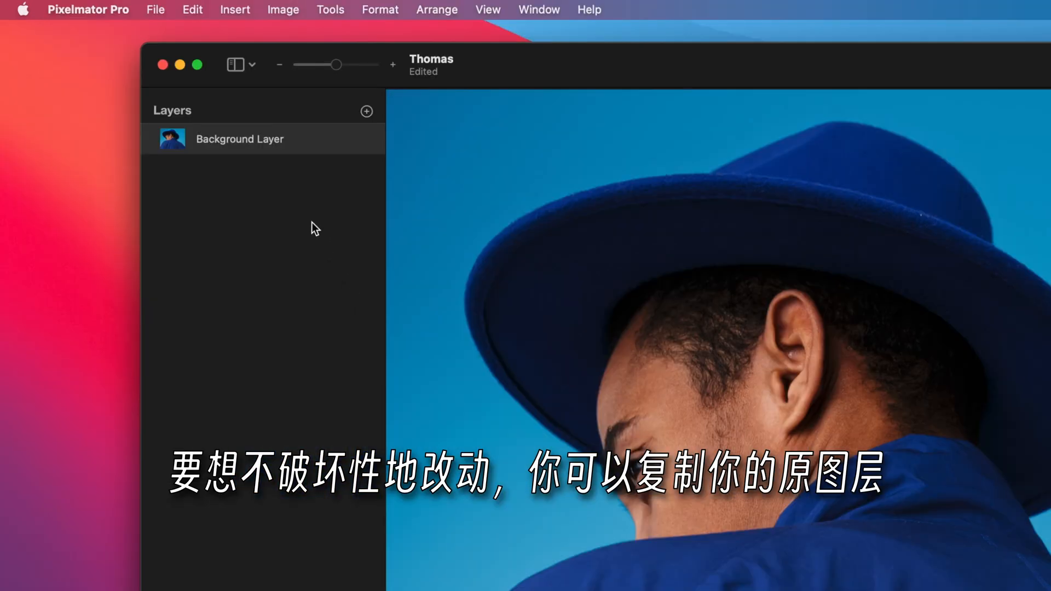
pyautogui.rightClick(282, 139)
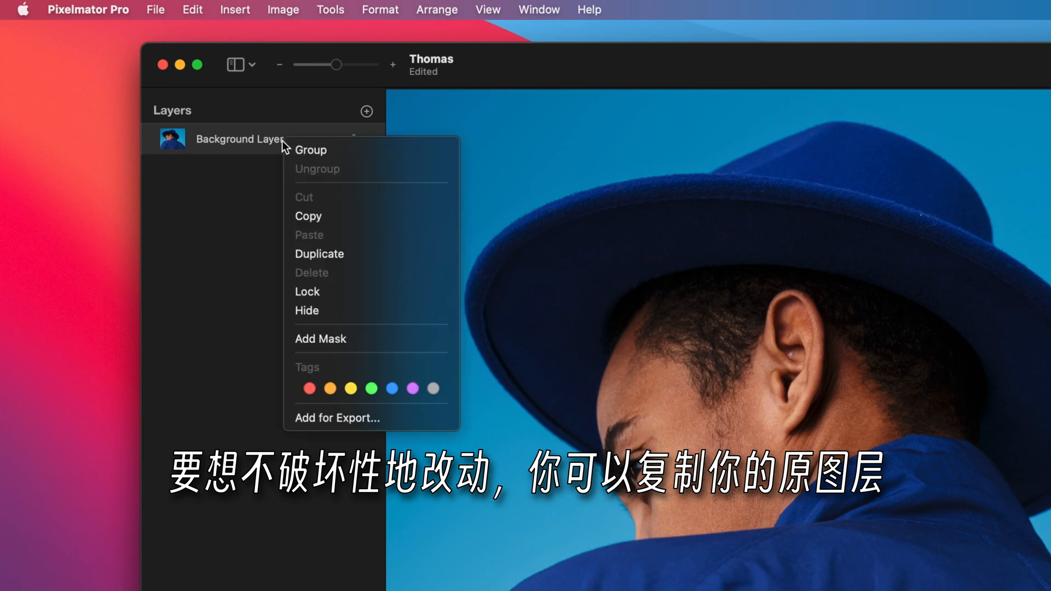
pyautogui.click(295, 254)
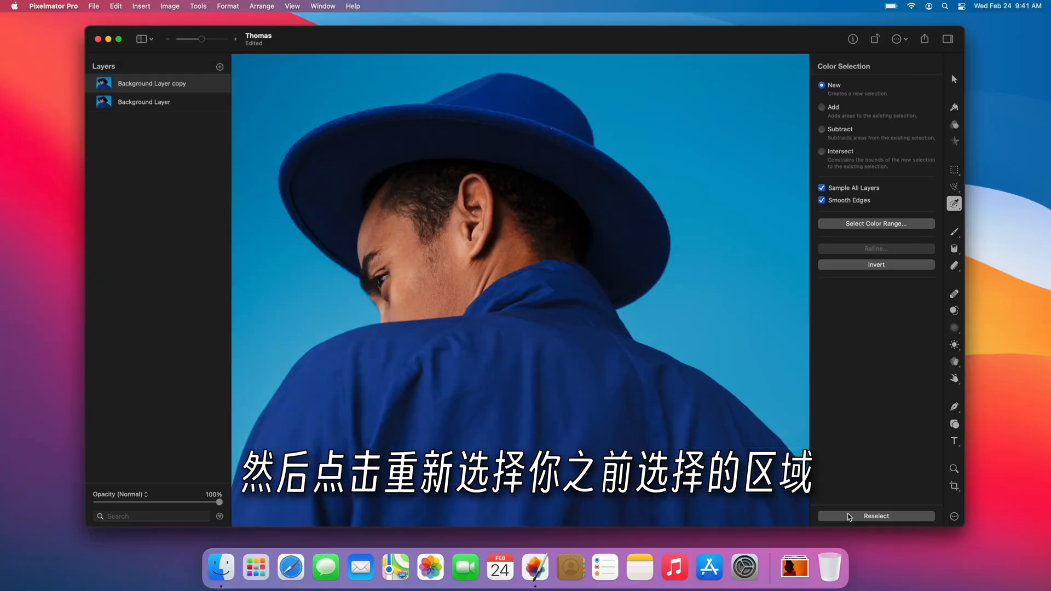
# Restore the previous selection of the man and add a mask from it to the Background Layer copy
pyautogui.click(771, 498)
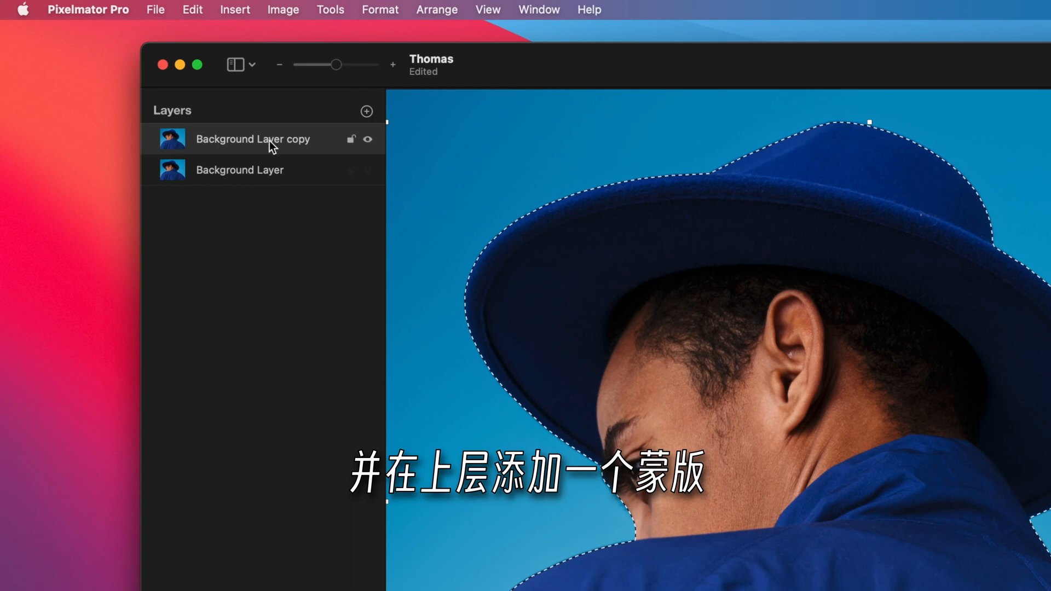
pyautogui.rightClick(267, 137)
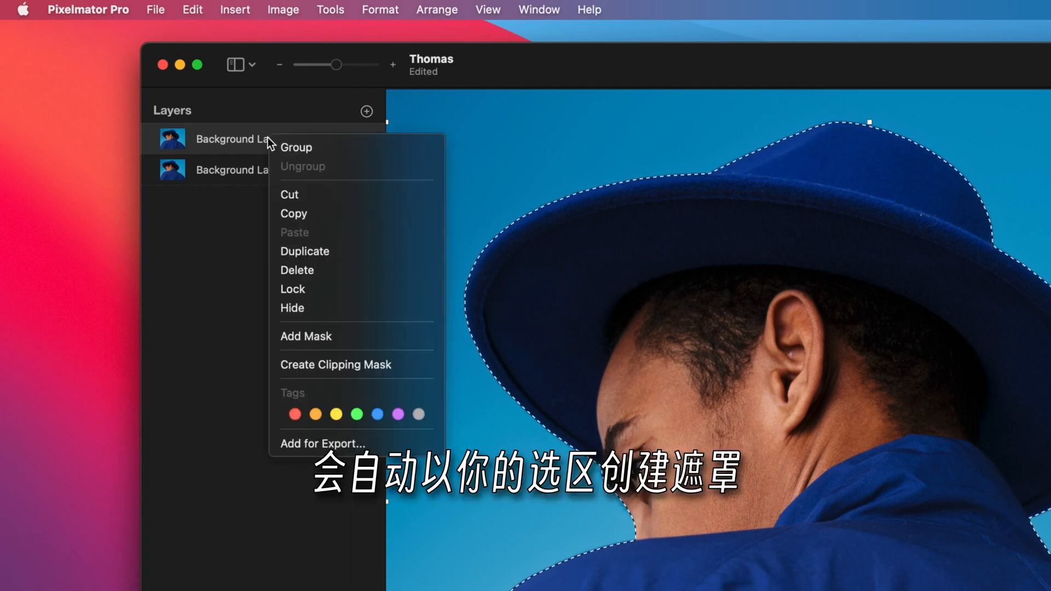
pyautogui.click(281, 335)
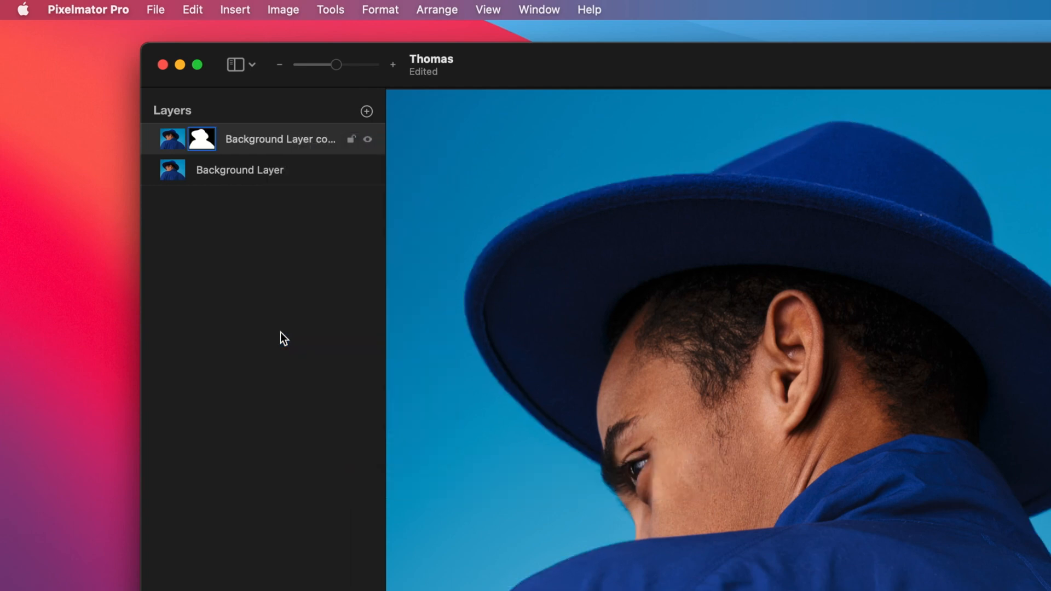
# Select the masked copy's image and apply Favorites color presets to it: black and white, purple-toned, and finally the last preset
pyautogui.click(170, 138)
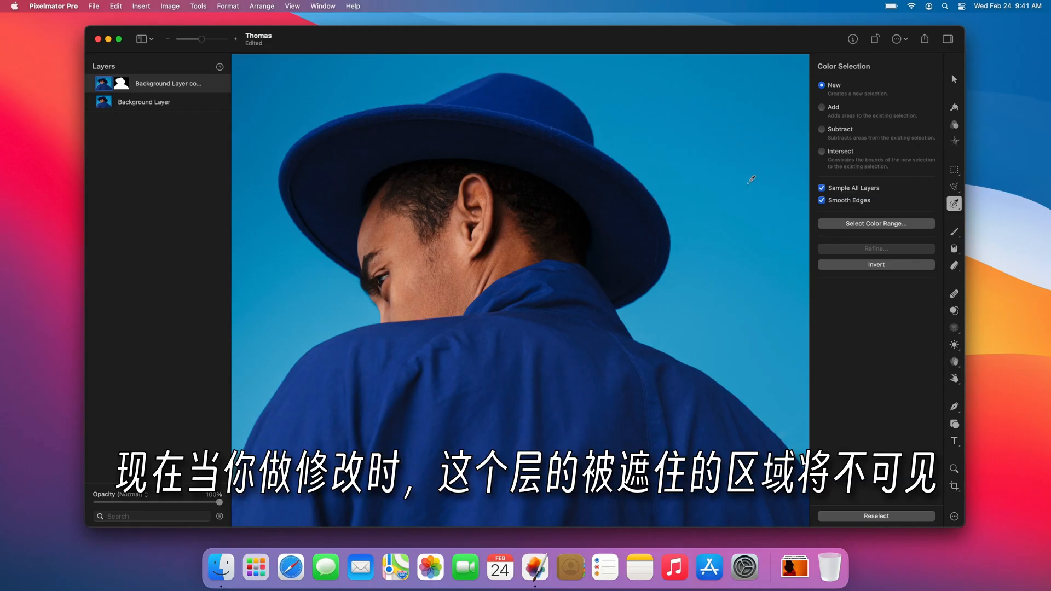
pyautogui.click(953, 125)
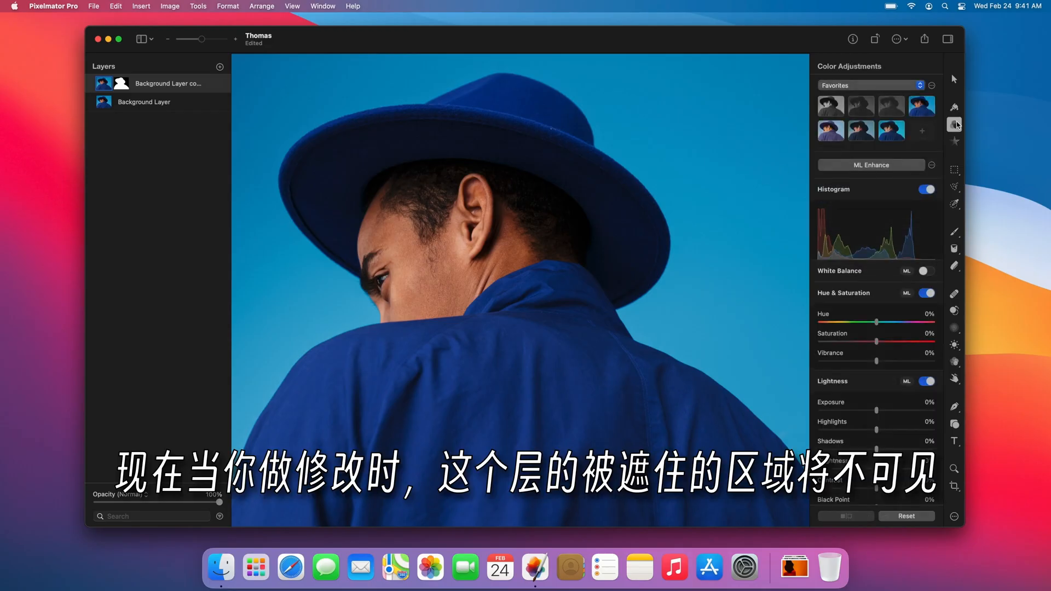
pyautogui.click(831, 106)
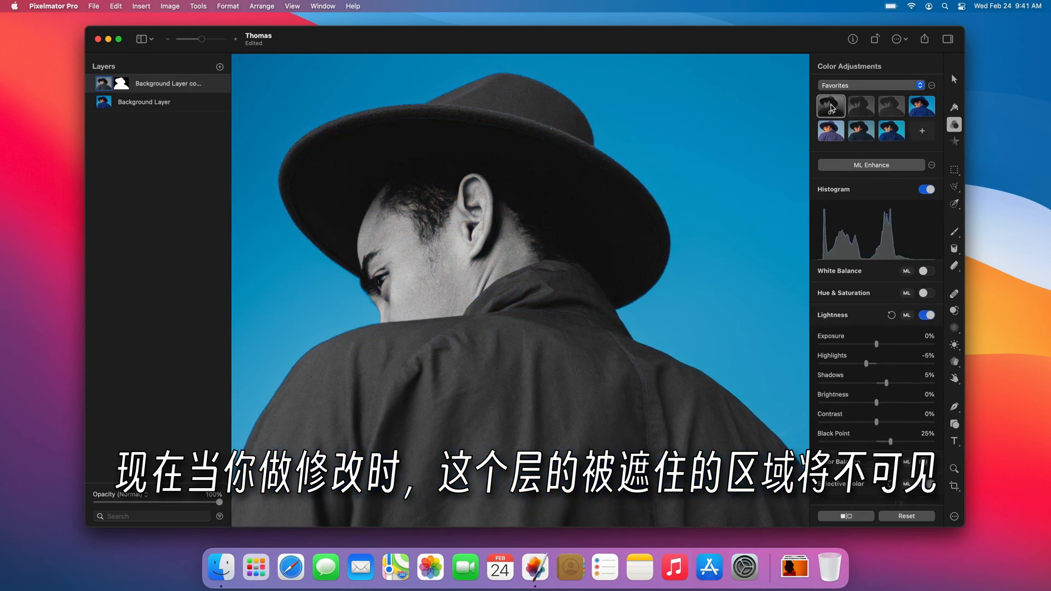
pyautogui.click(831, 131)
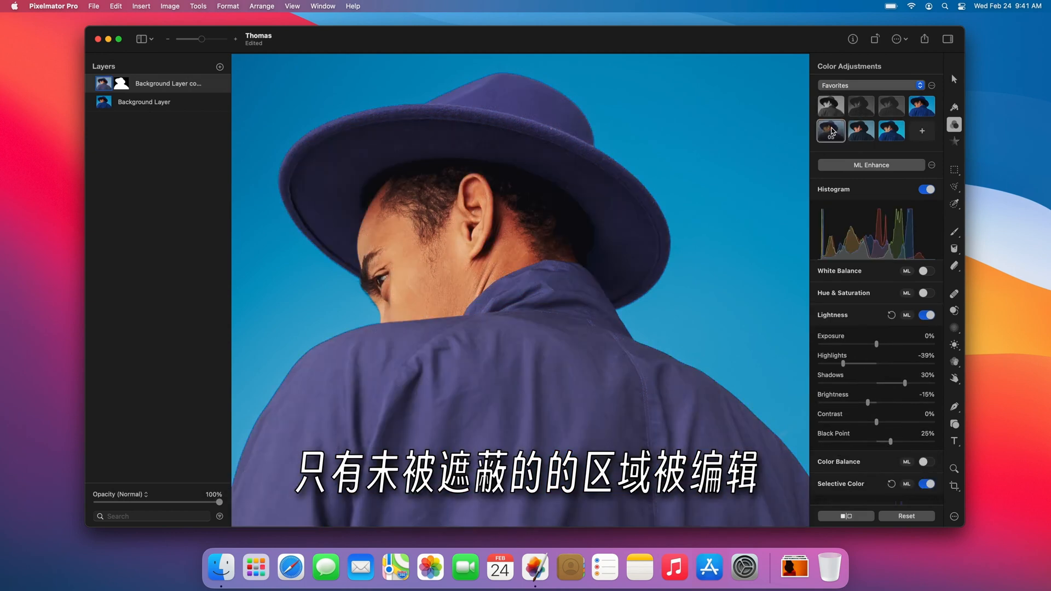
pyautogui.click(887, 131)
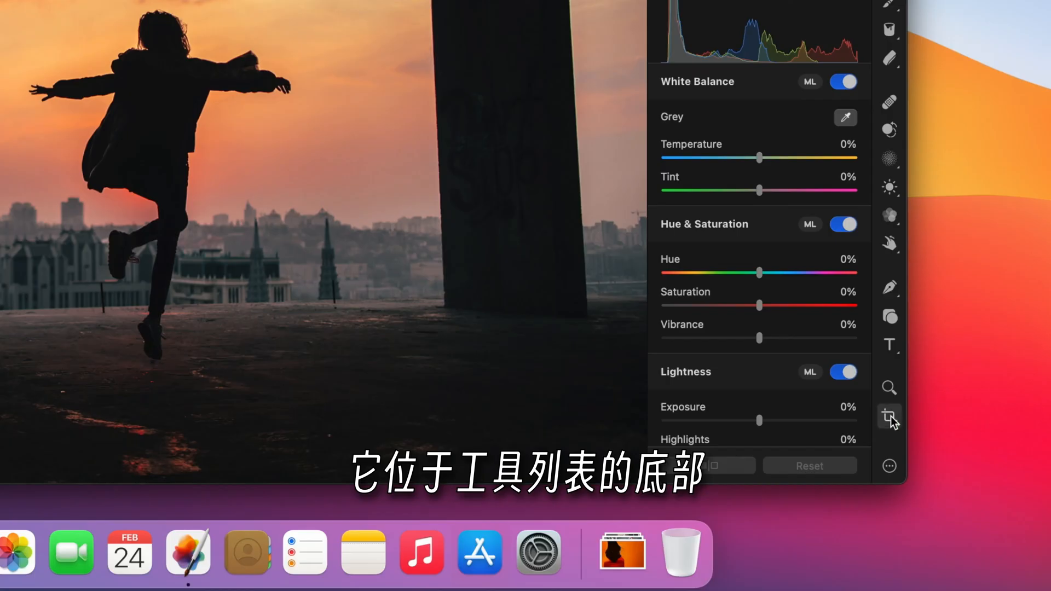
# Crop the City image to the 9:16 ratio, using the Hide mode so the cropped areas are kept beyond the canvas
pyautogui.click(890, 417)
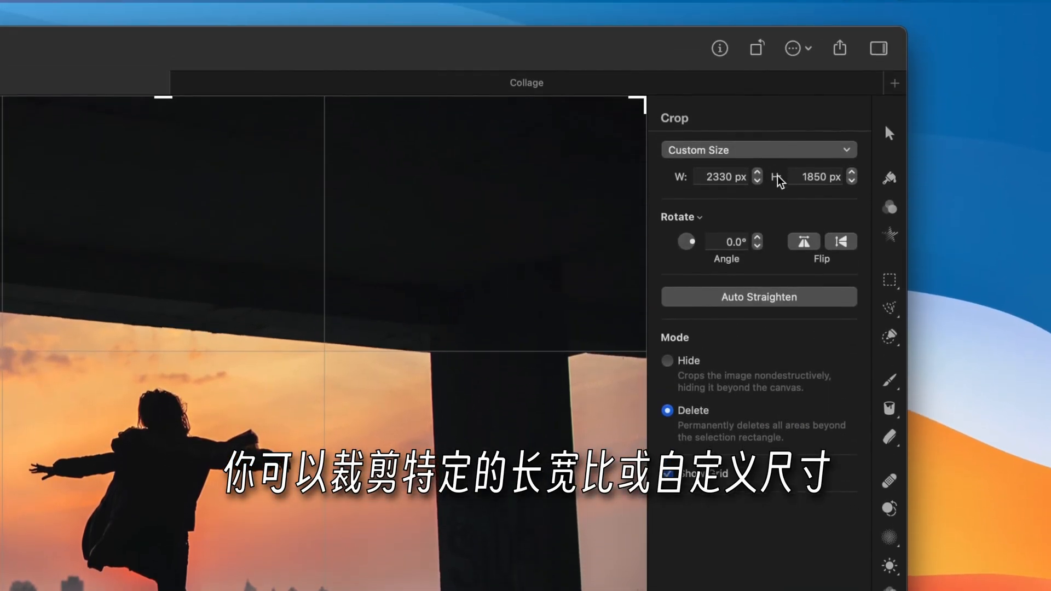
pyautogui.click(777, 168)
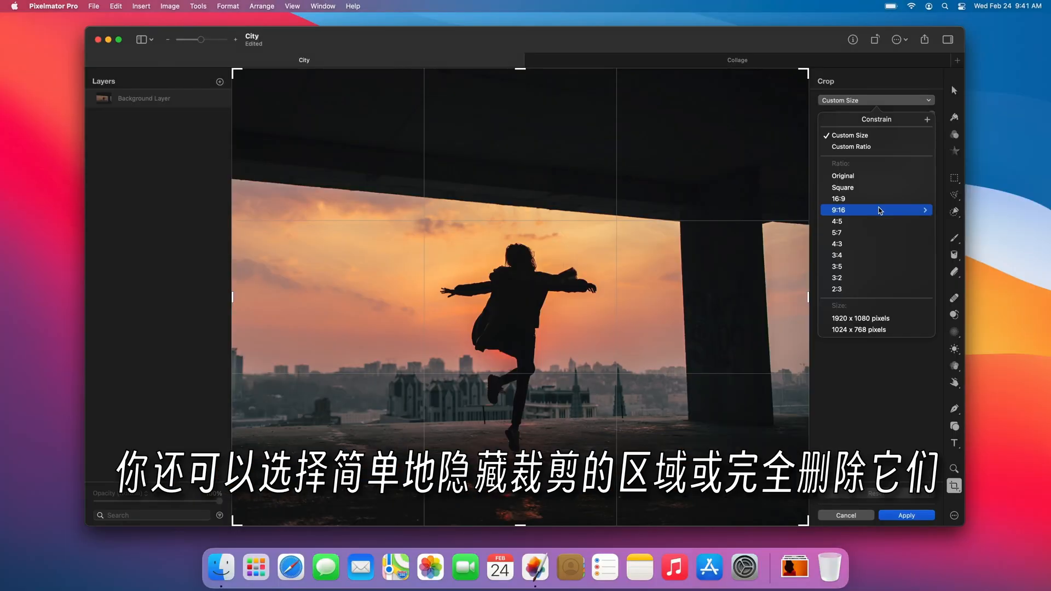
pyautogui.click(765, 351)
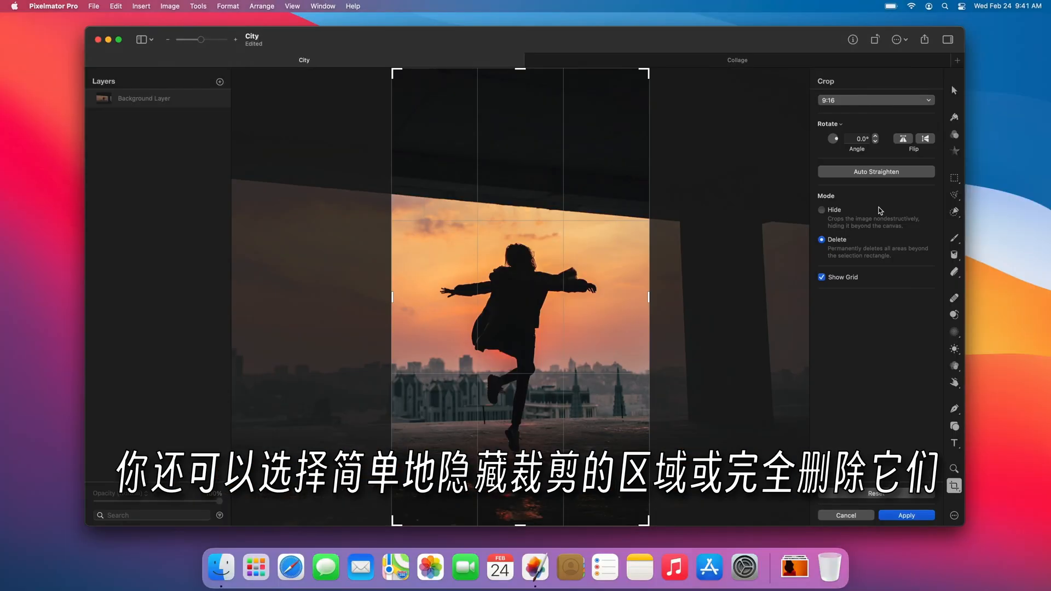
pyautogui.click(821, 211)
pyautogui.click(902, 515)
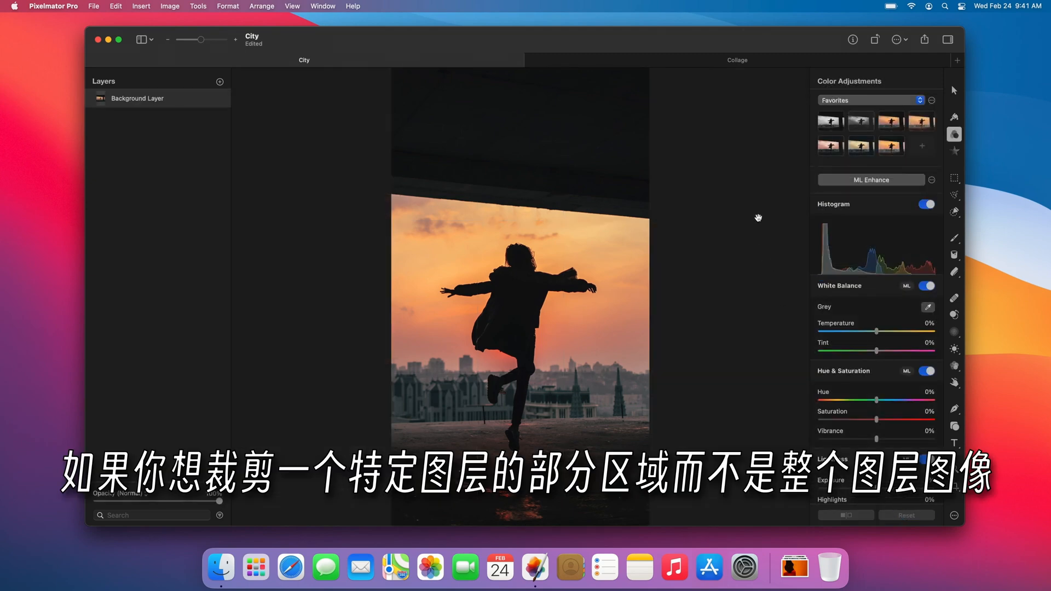
# In the Collage document, make a rectangular selection of about 473 × 698 px around the figure on the Silhouette layer
pyautogui.click(698, 64)
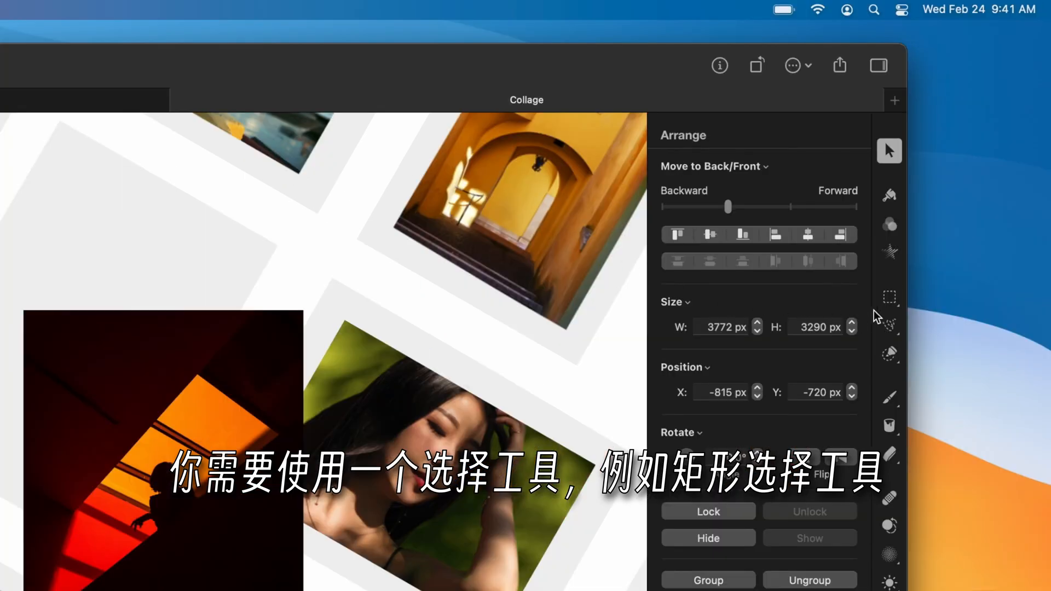
pyautogui.click(953, 179)
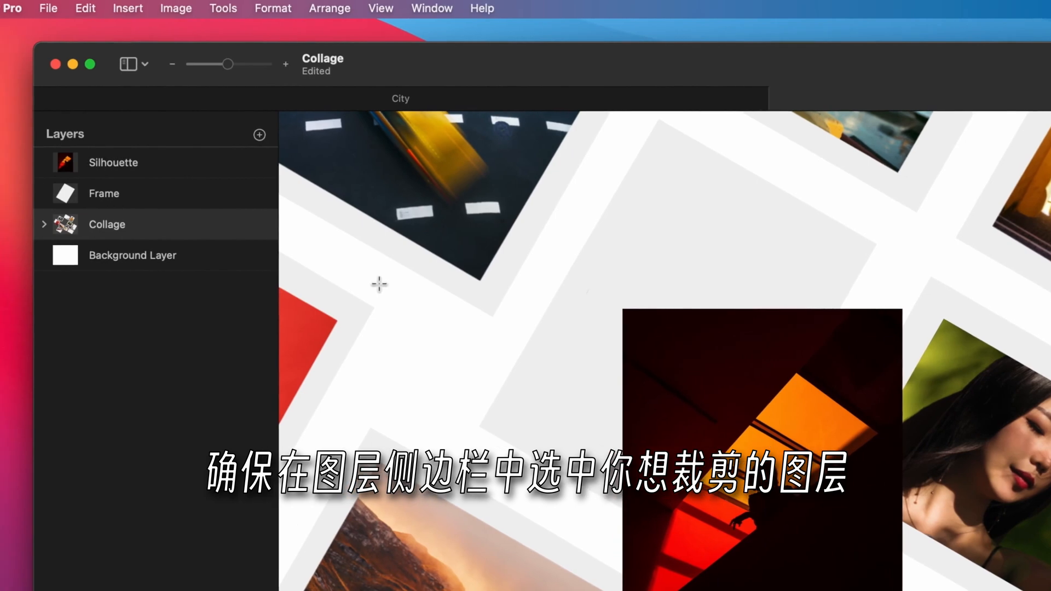
pyautogui.click(178, 165)
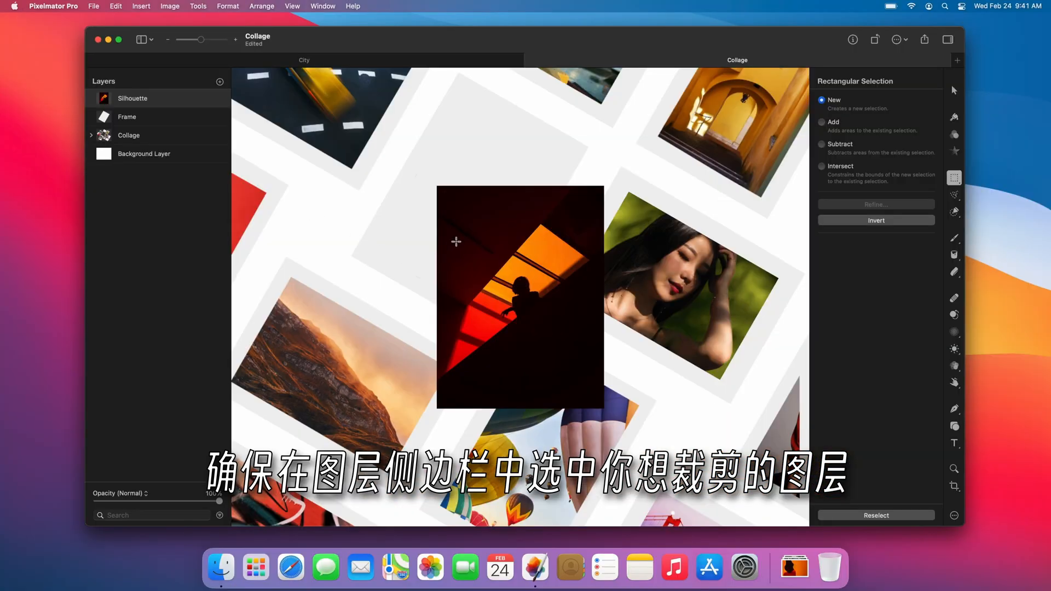
pyautogui.moveTo(458, 211); pyautogui.dragTo(574, 382)
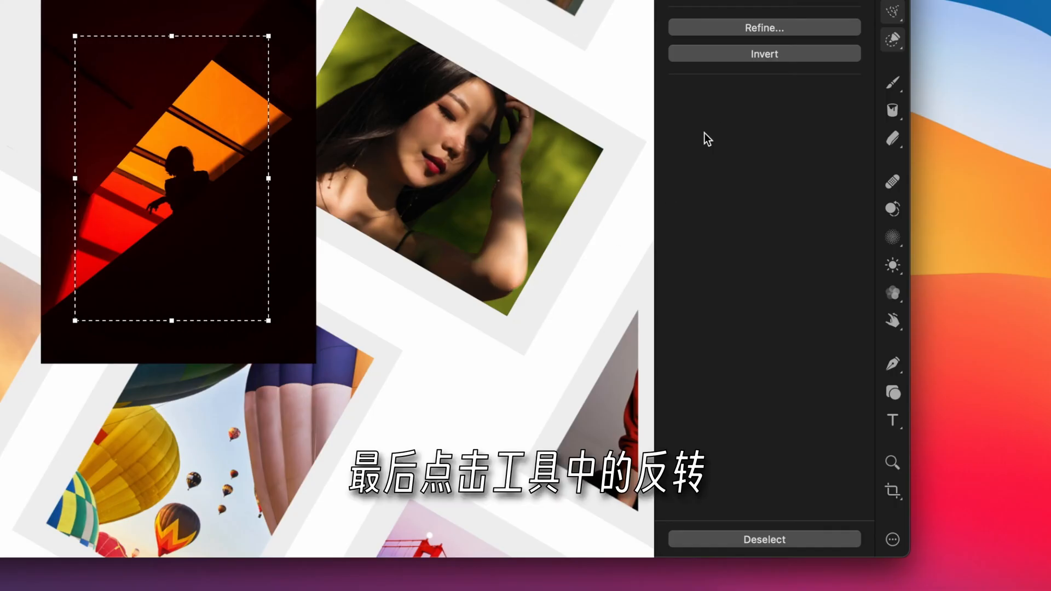
# Invert the selection, delete the Silhouette layer's area outside the rectangle, and deselect
pyautogui.click(731, 54)
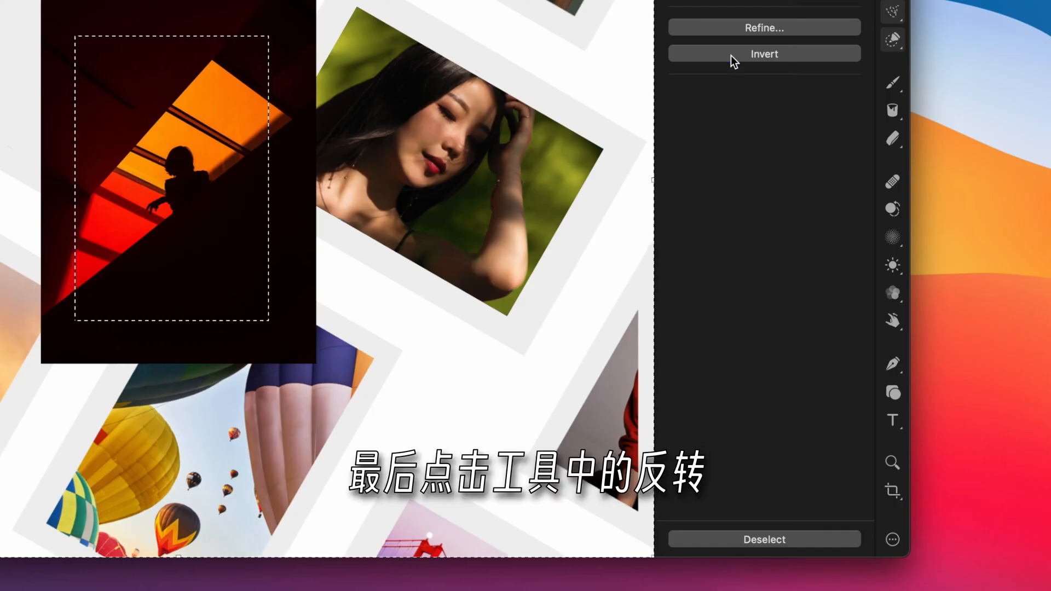
pyautogui.press('Delete')
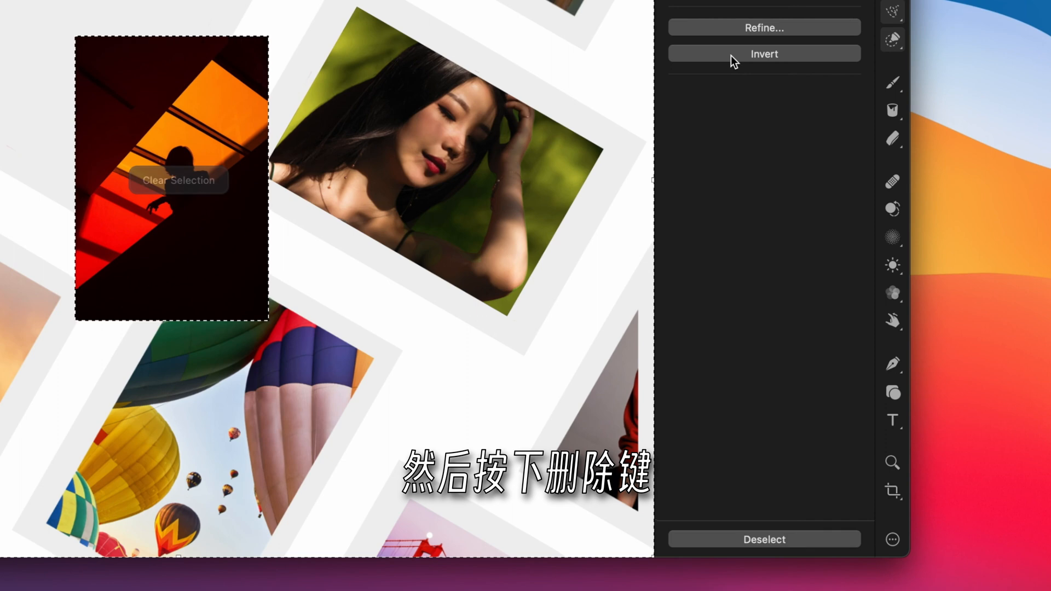
pyautogui.click(725, 539)
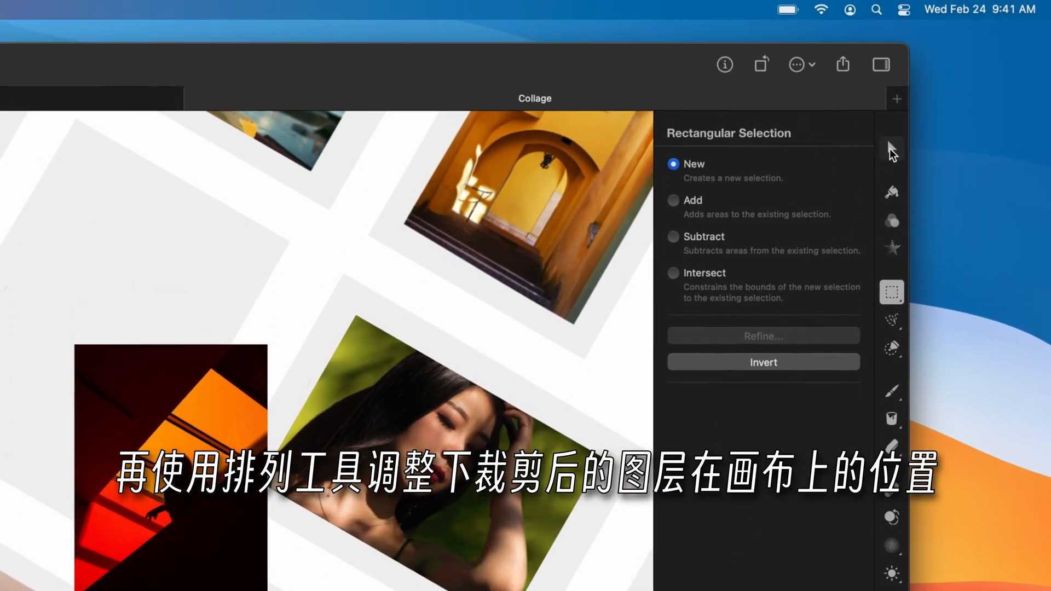
# Rotate the cropped Silhouette layer to 330° and move it onto the empty grey frame in the collage
pyautogui.click(890, 130)
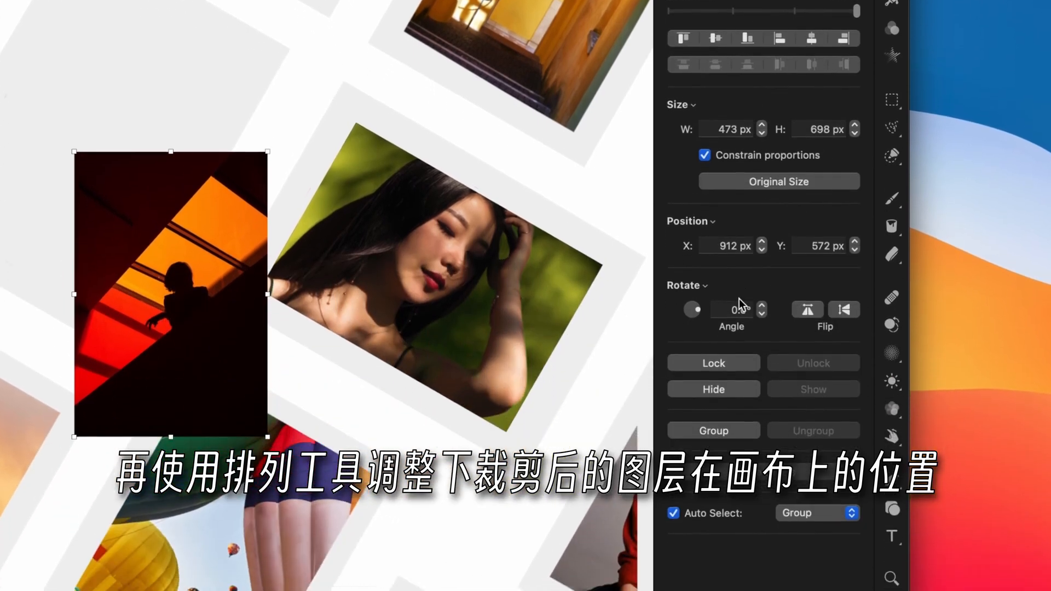
pyautogui.click(734, 436)
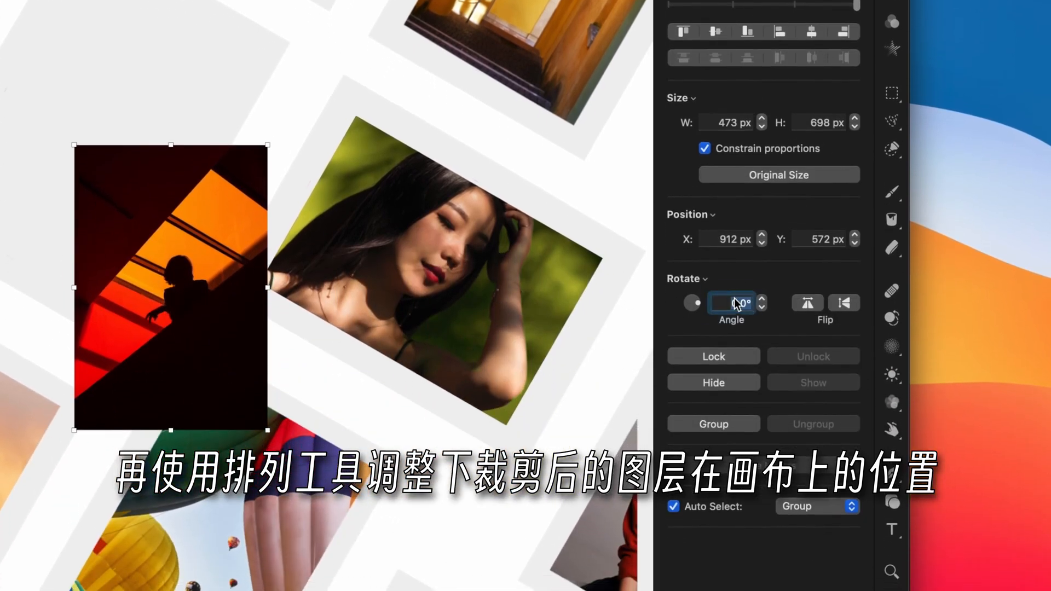
pyautogui.write('330')
pyautogui.press('Return')
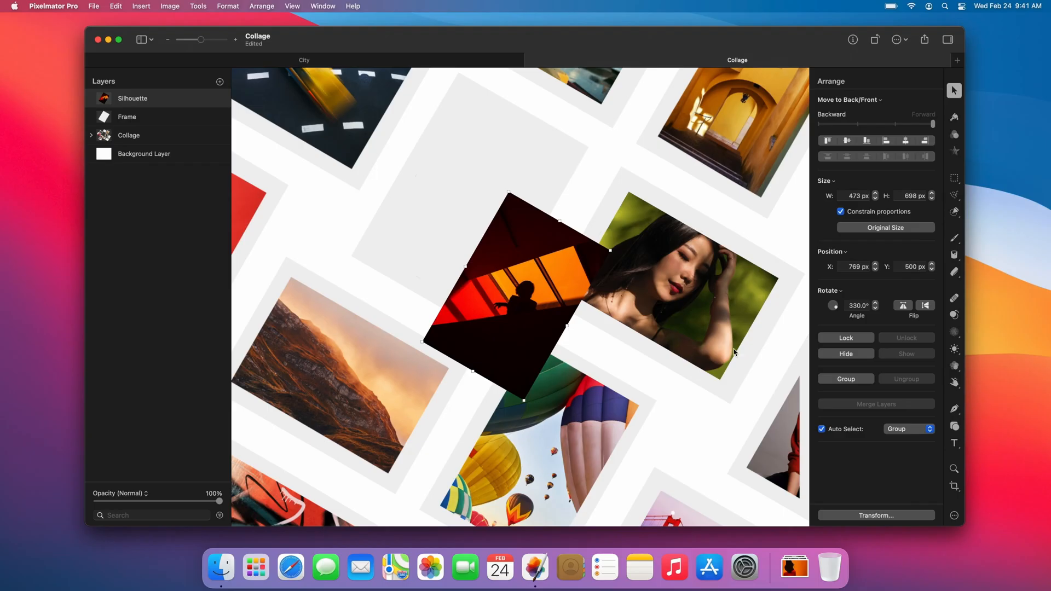
pyautogui.moveTo(541, 315); pyautogui.dragTo(493, 215)
pyautogui.click(574, 219)
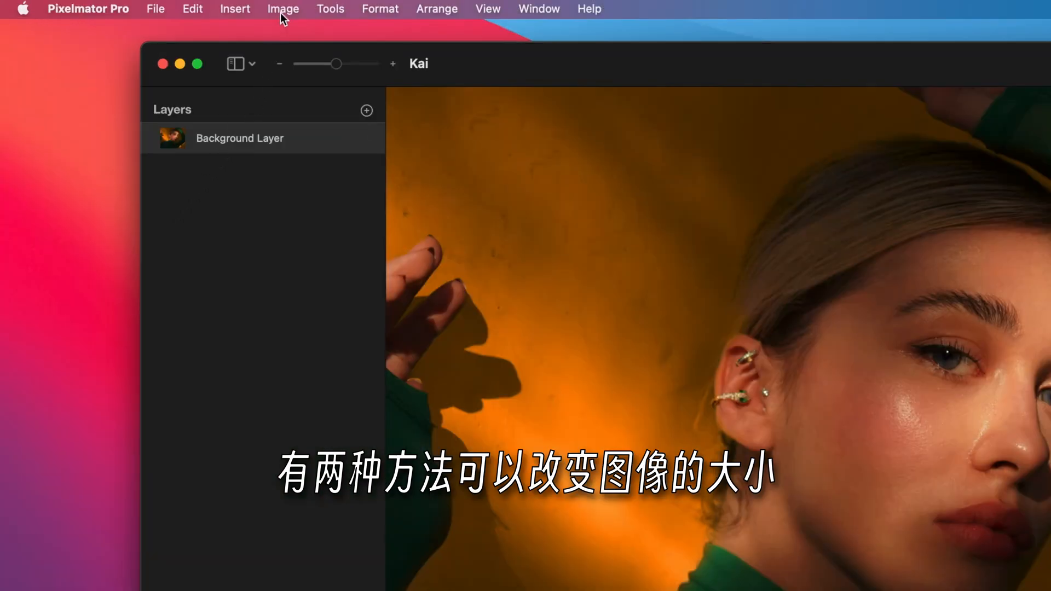
# Open the Image Size settings for the Kai image and set the width to 3000 pixels with resampling enabled
pyautogui.click(281, 9)
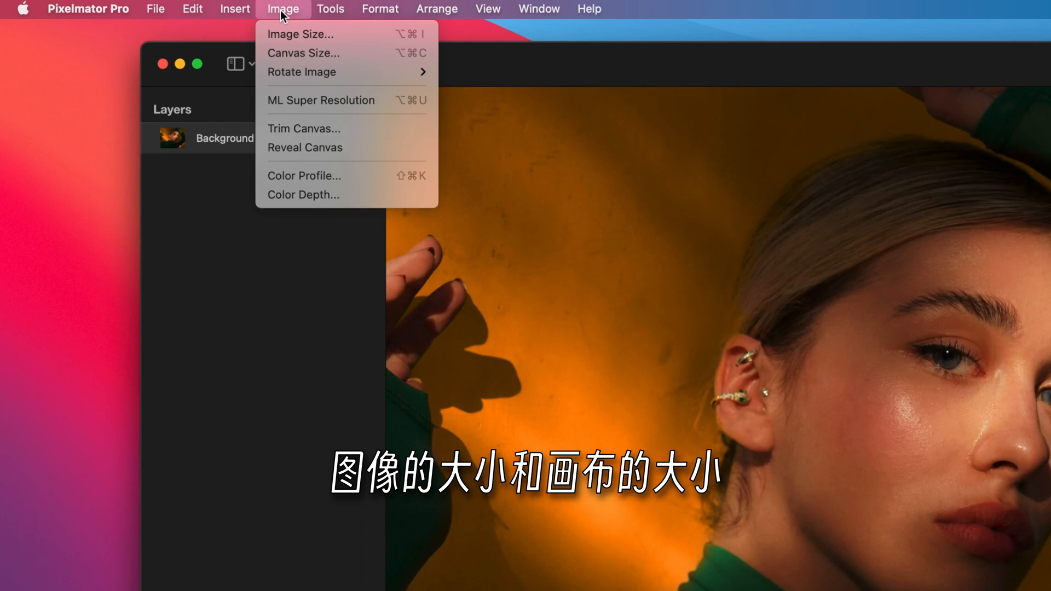
pyautogui.click(280, 33)
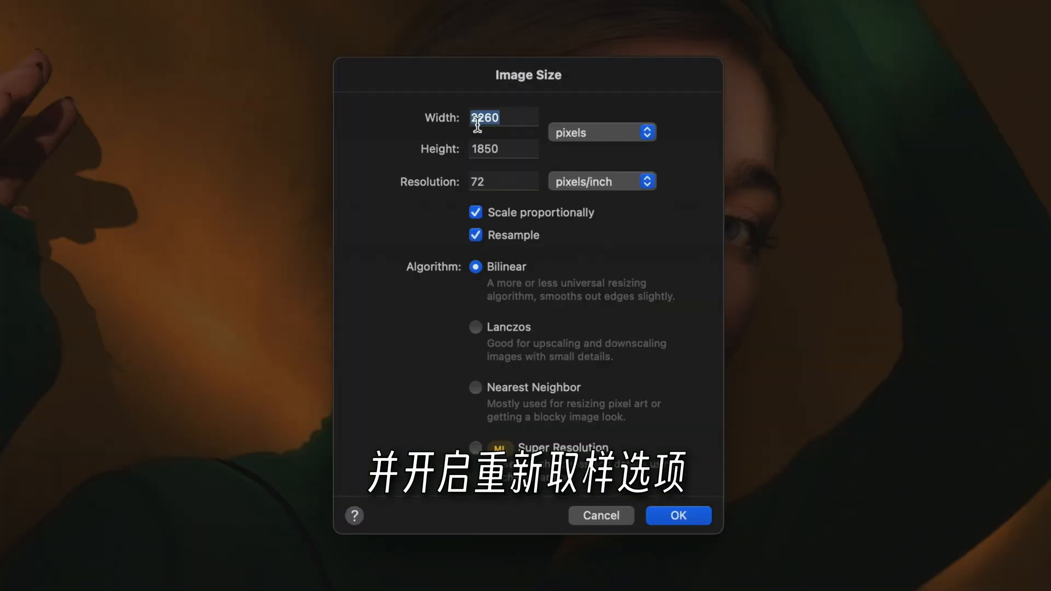
pyautogui.write('3000')
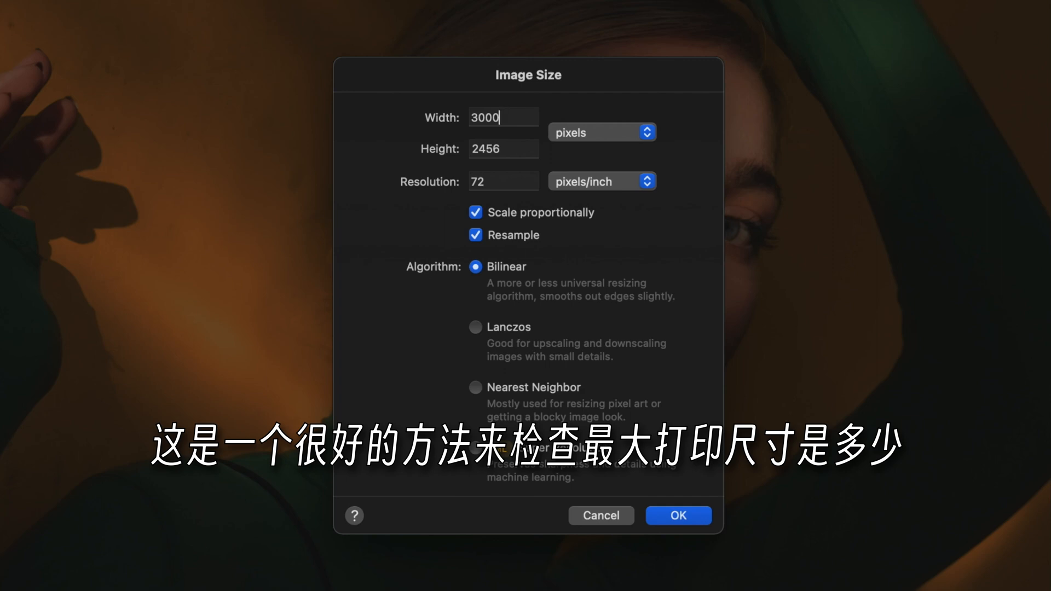
# Turn off resampling, use inches as the unit, and try print resolutions of 300, 150 and 20 pixels/inch
pyautogui.click(476, 234)
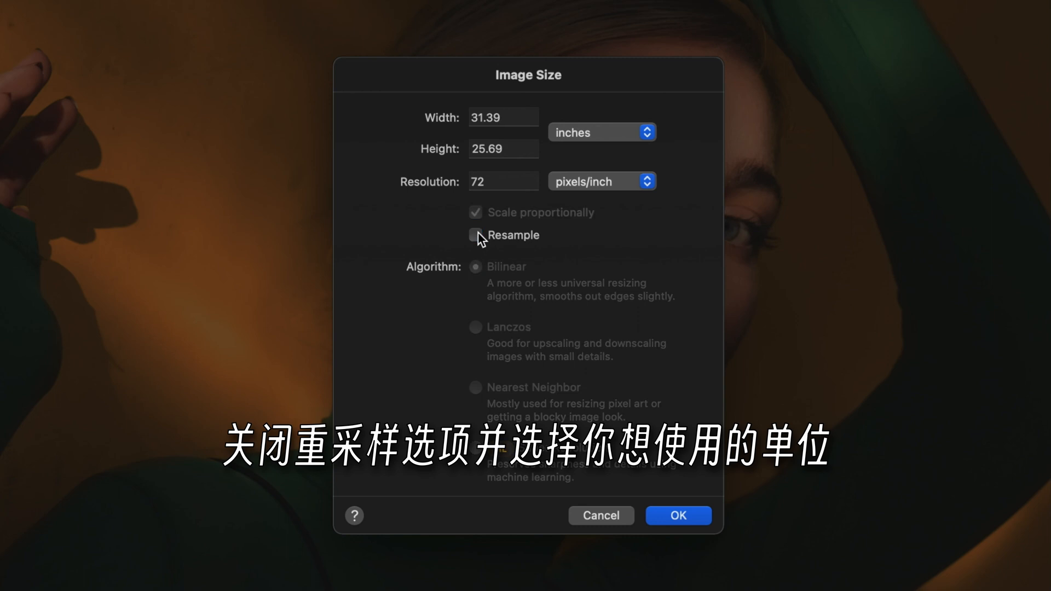
pyautogui.click(626, 134)
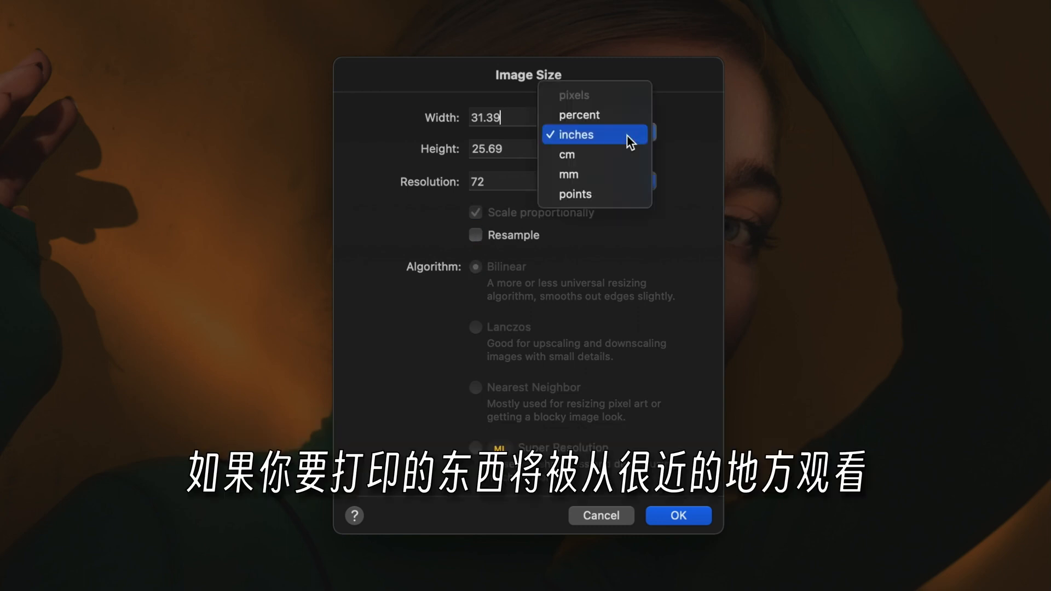
pyautogui.click(626, 135)
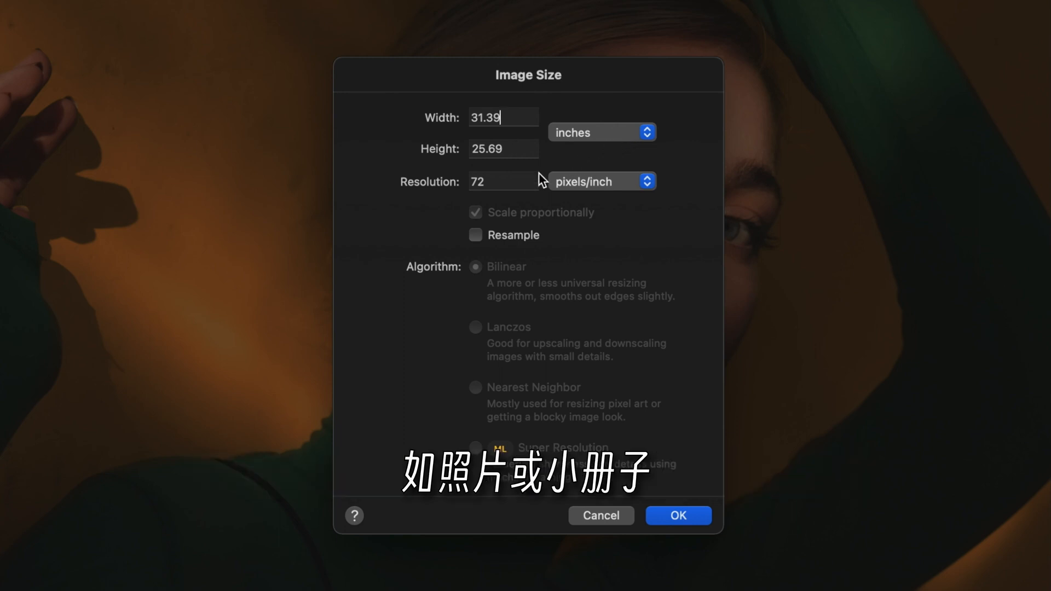
pyautogui.click(504, 184)
pyautogui.write('300')
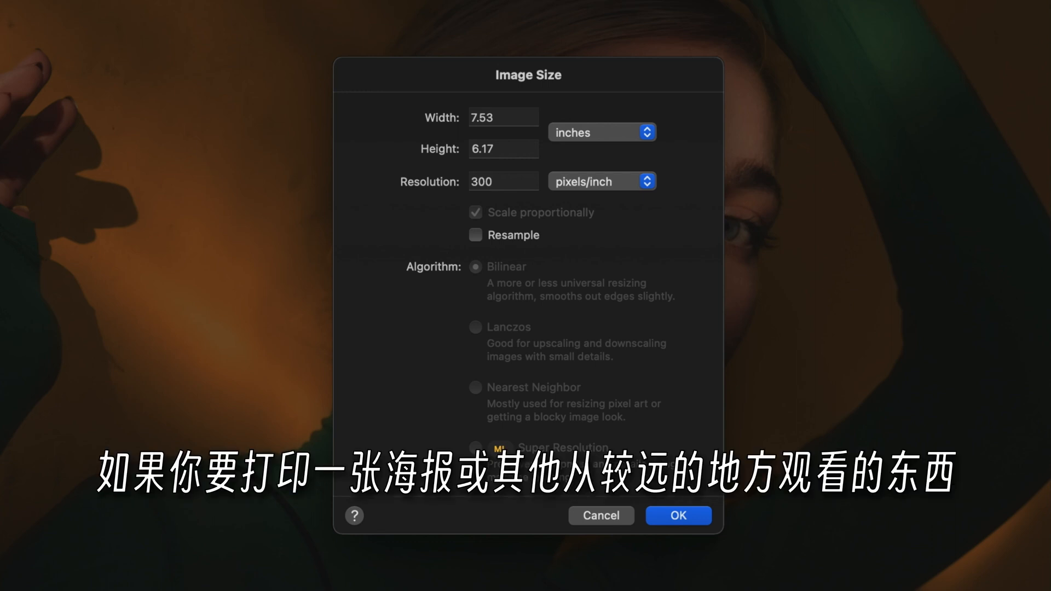
pyautogui.doubleClick(504, 184)
pyautogui.write('150')
pyautogui.doubleClick(504, 183)
pyautogui.write('20')
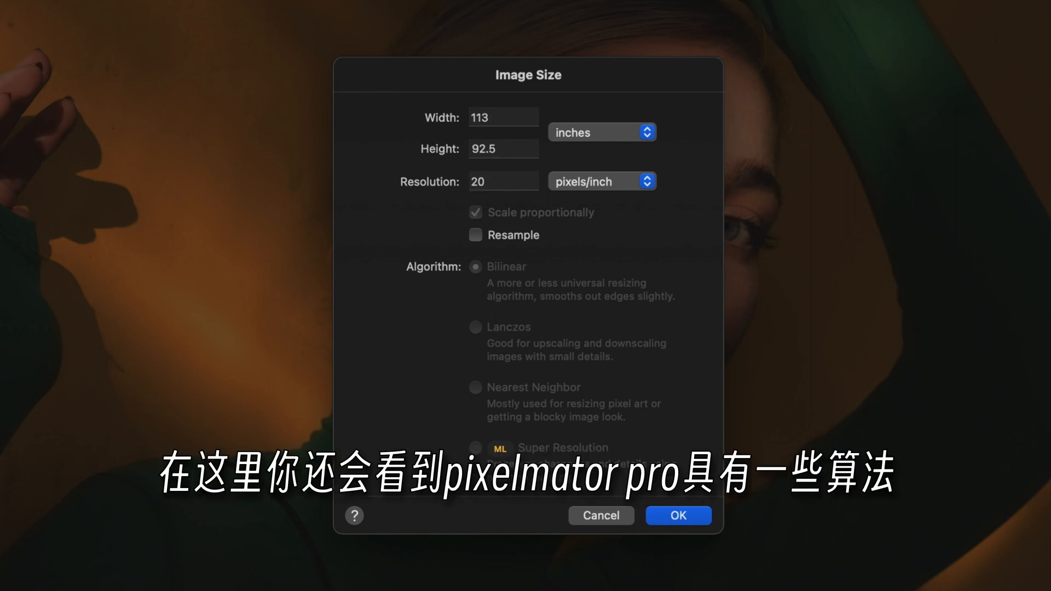
# Turn resampling back on, choose the ML Super Resolution algorithm, and cancel the image resize
pyautogui.click(475, 235)
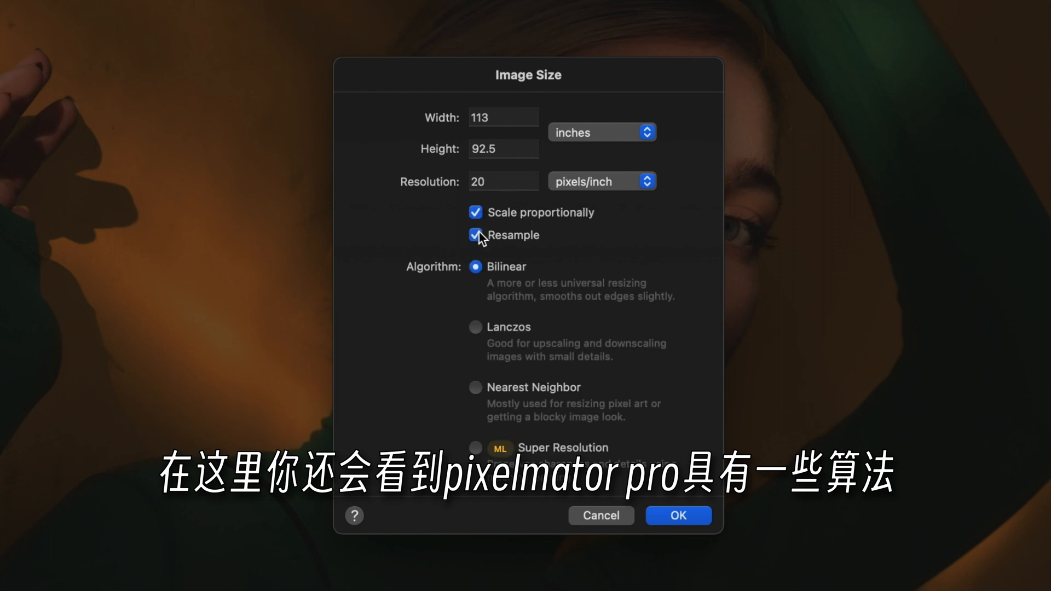
pyautogui.click(476, 448)
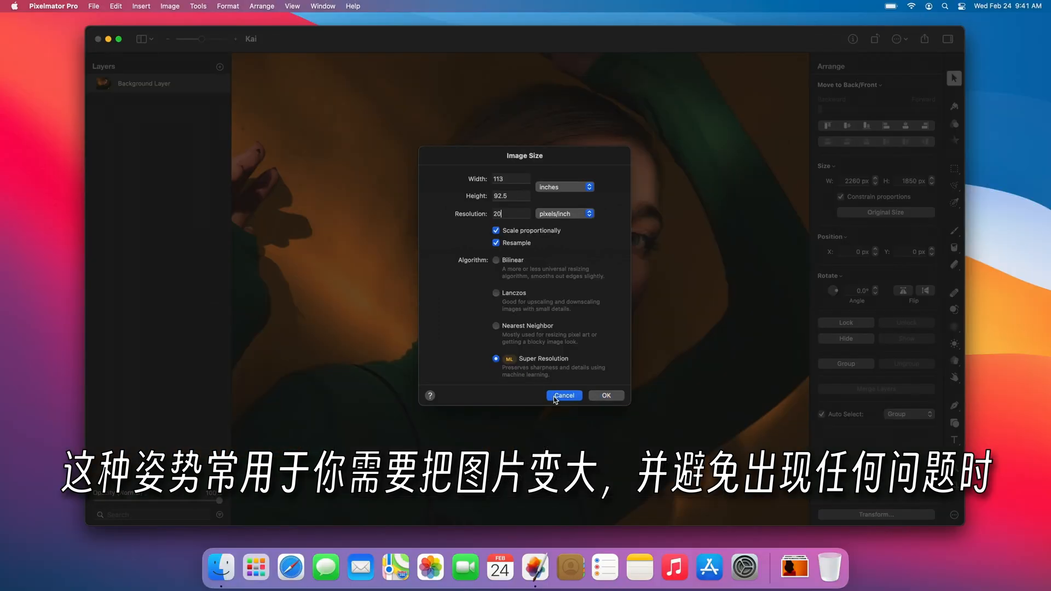
pyautogui.click(678, 515)
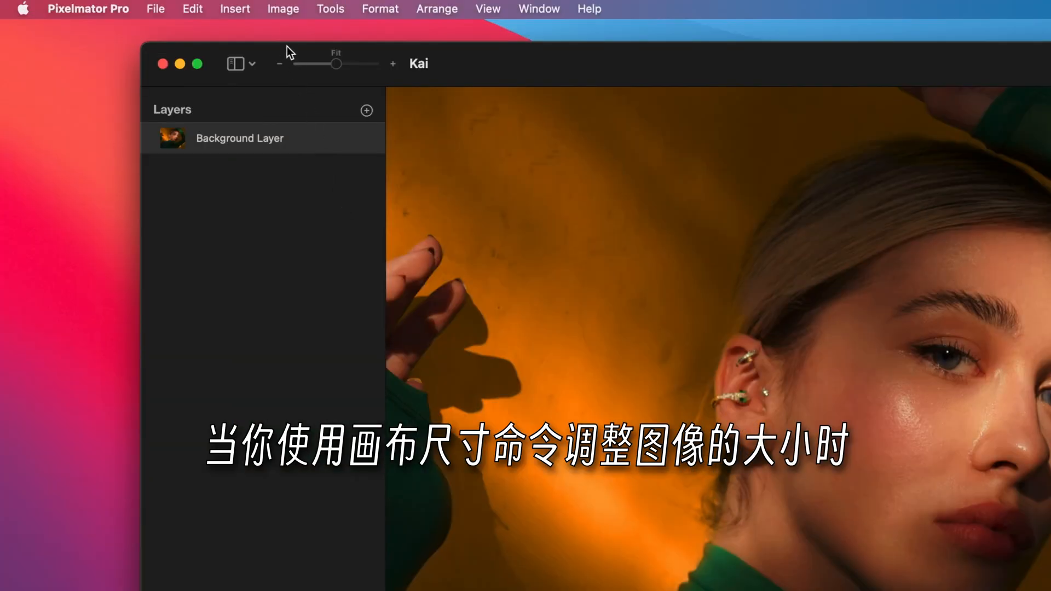
# Enlarge the Kai image's canvas to 3390 × 2775 pixels with the photo centred on it
pyautogui.click(168, 6)
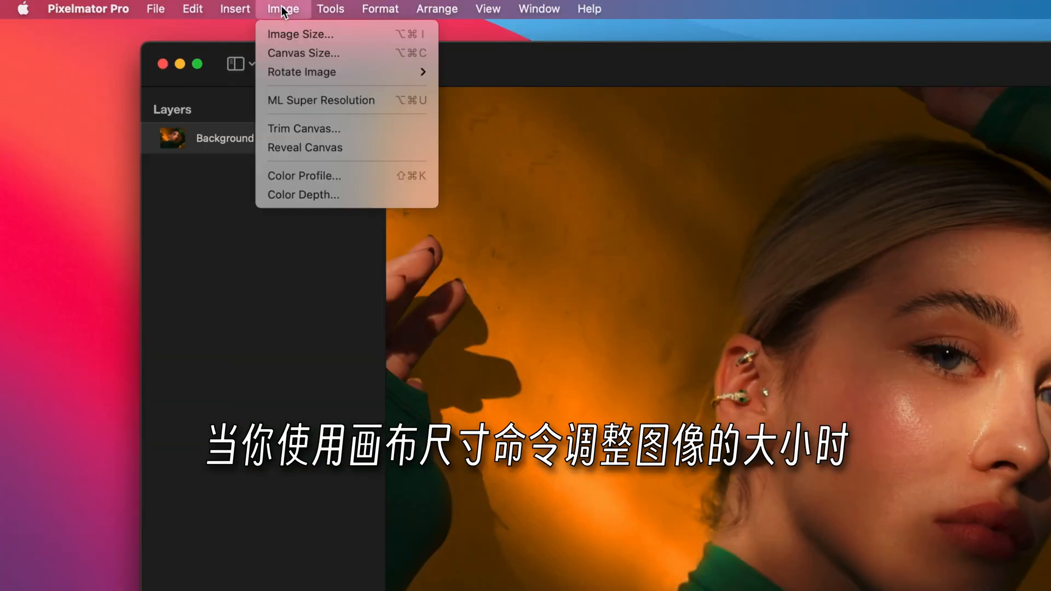
pyautogui.click(283, 53)
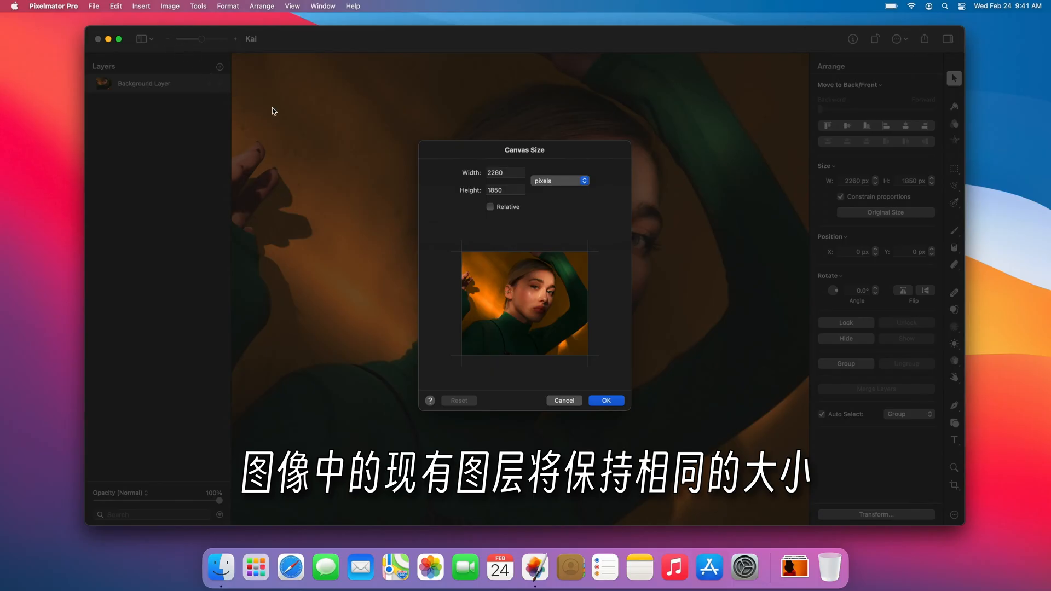
pyautogui.doubleClick(504, 173)
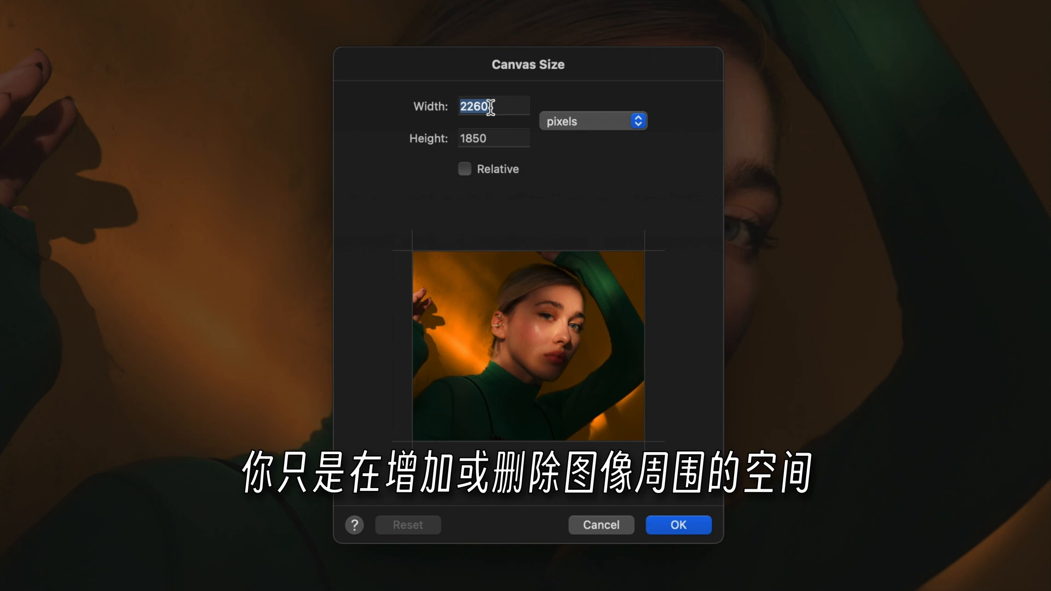
pyautogui.write('3390')
pyautogui.doubleClick(488, 138)
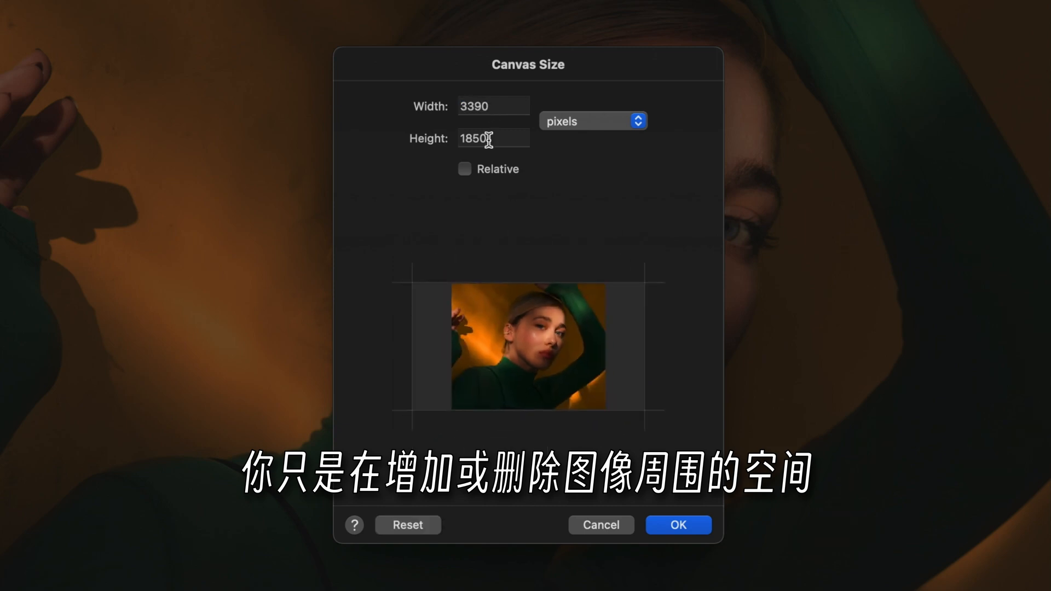
pyautogui.write('2775')
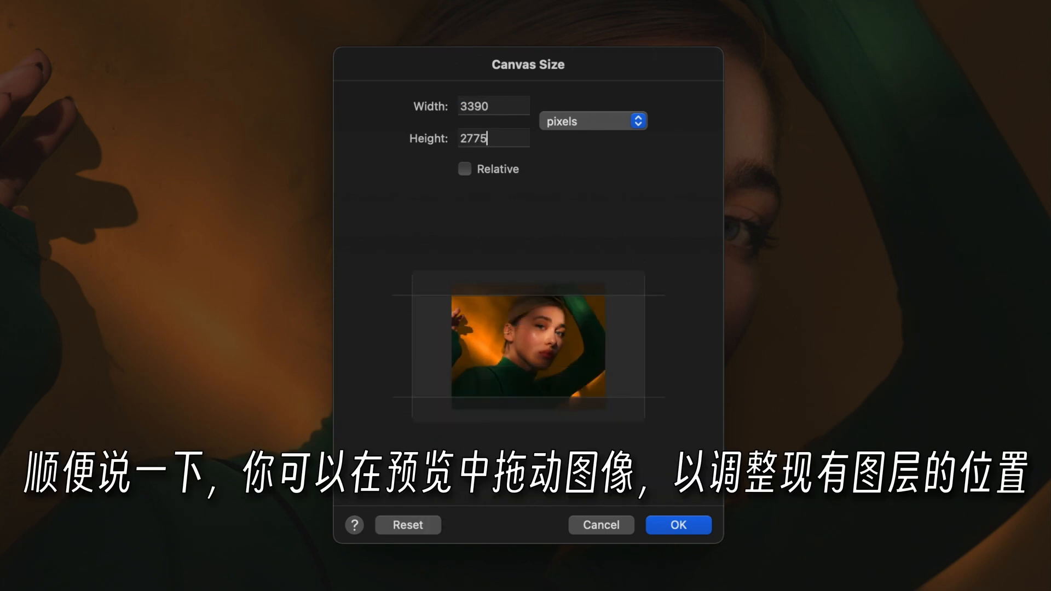
pyautogui.moveTo(531, 328); pyautogui.dragTo(531, 356)
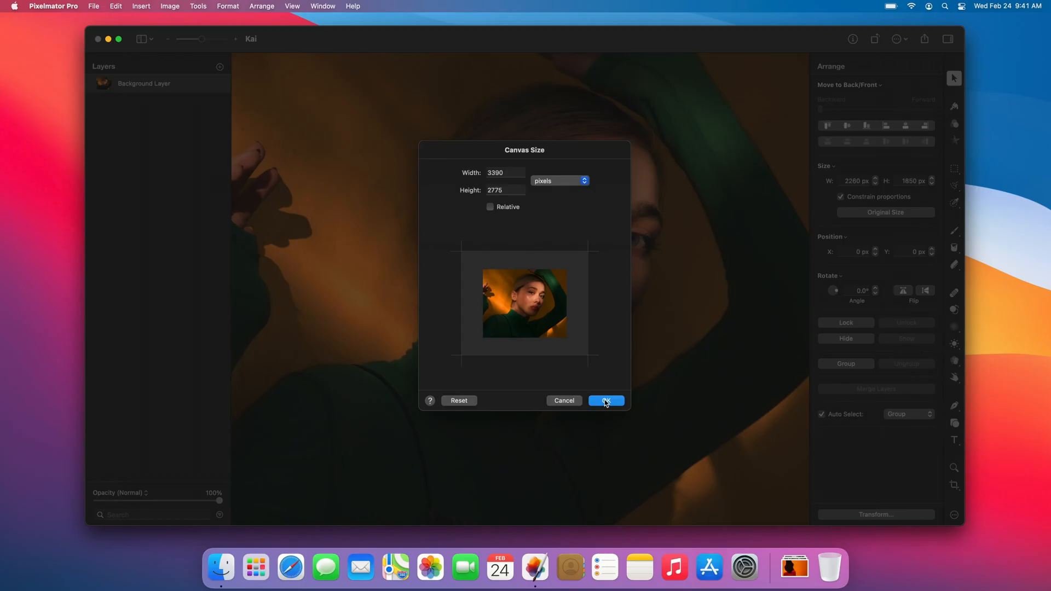
pyautogui.click(674, 519)
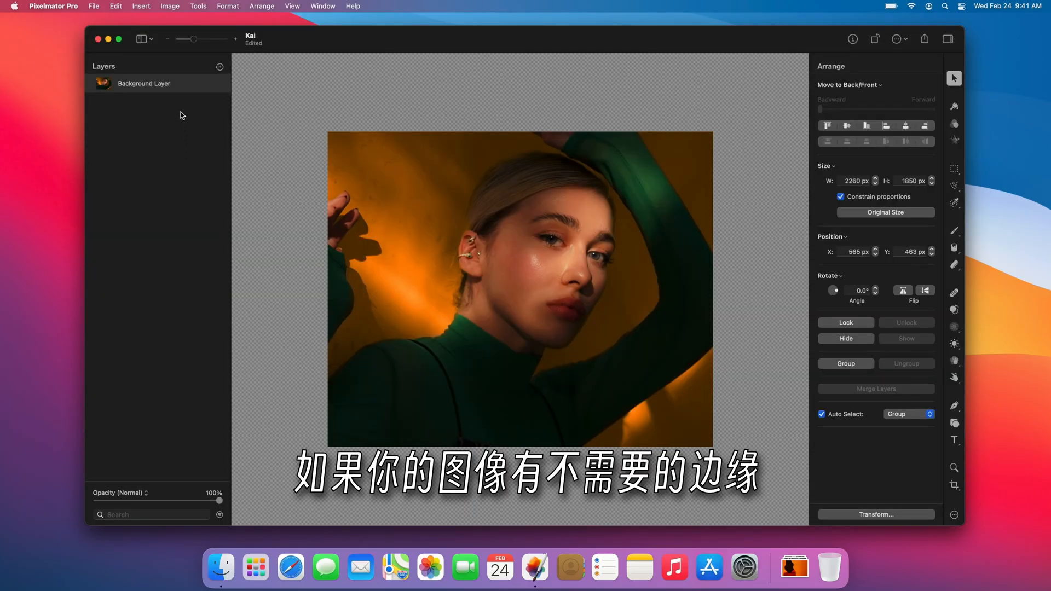
# Trim the transparent pixels from all four edges of the Kai image's canvas
pyautogui.click(170, 7)
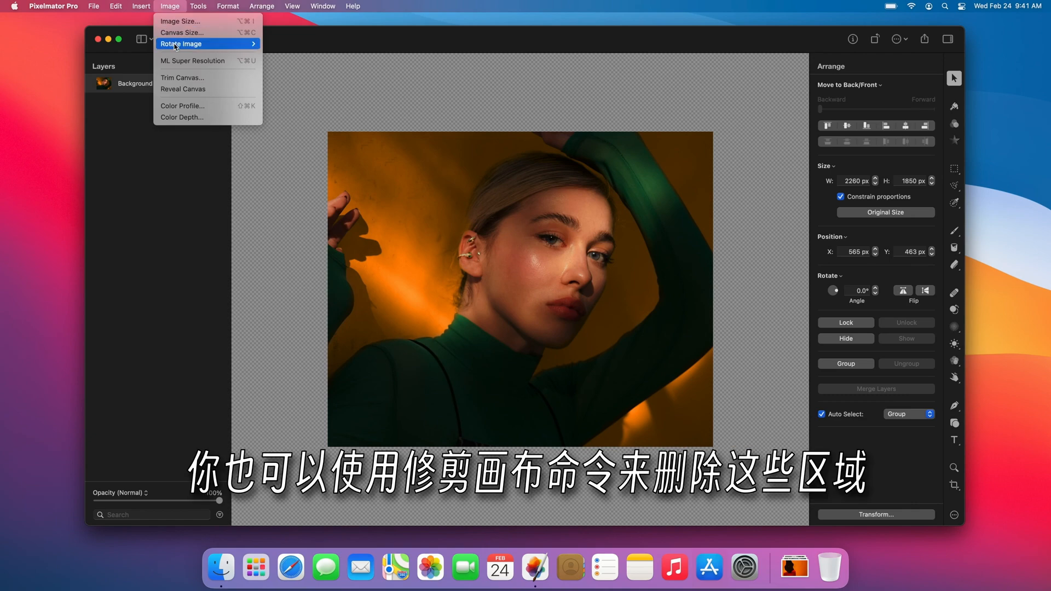
pyautogui.click(175, 77)
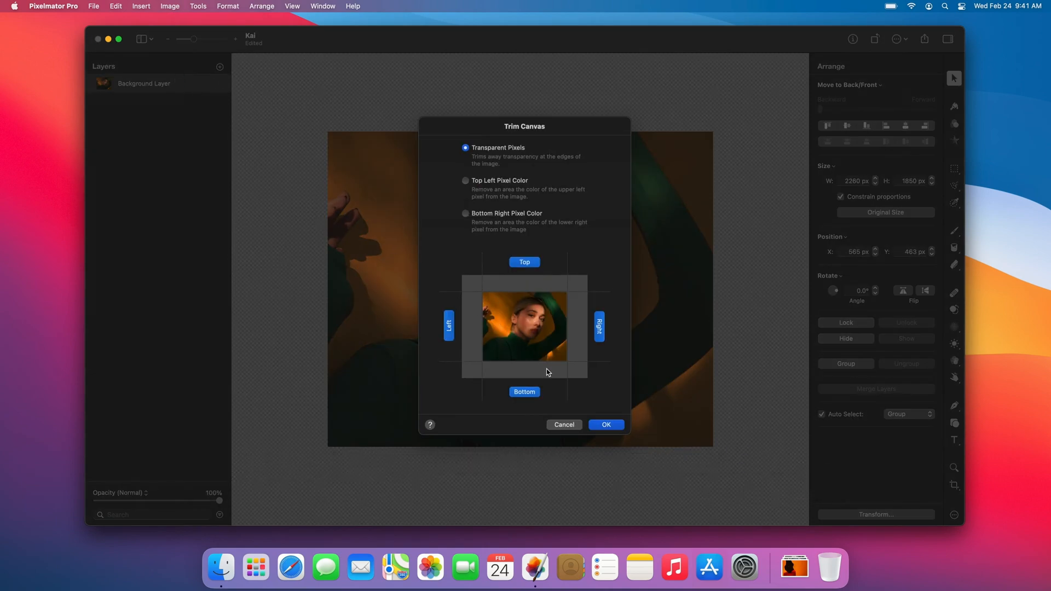
pyautogui.click(599, 423)
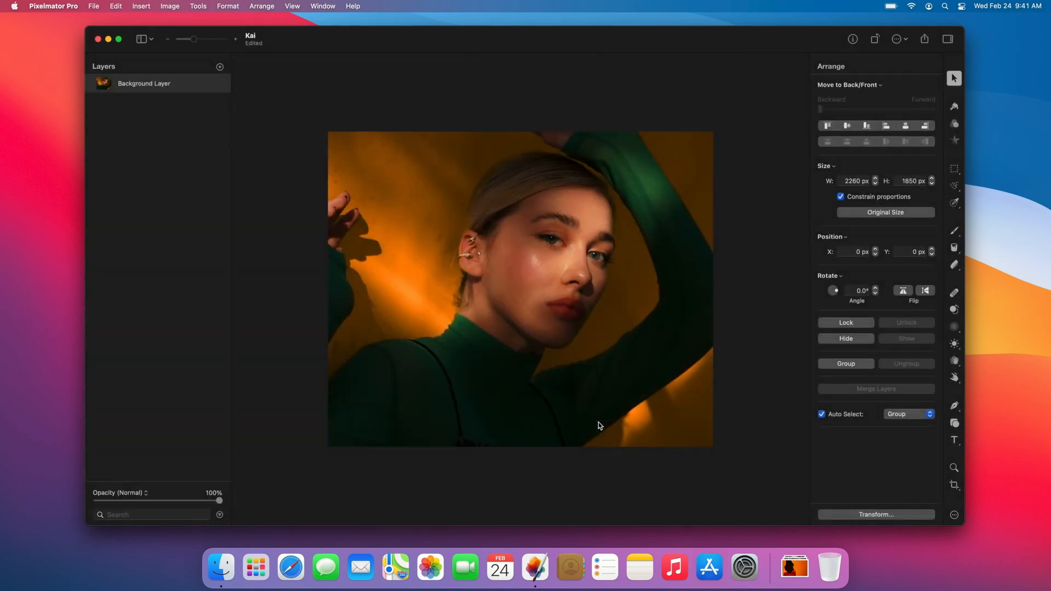
pyautogui.press('super+0')
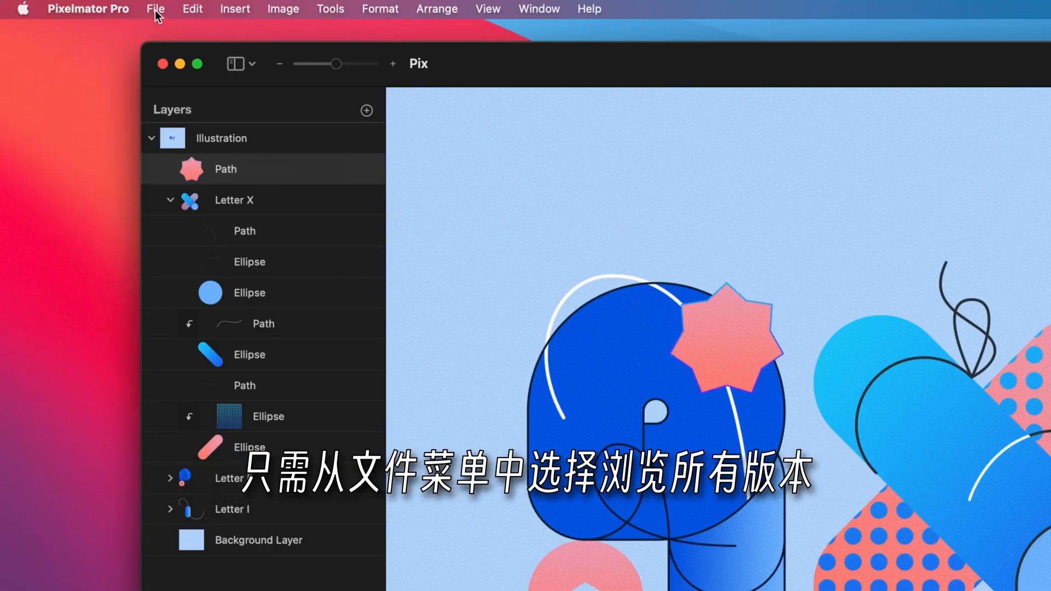
# Browse all saved versions of the Pix document and restore the earlier version with the teal background
pyautogui.click(93, 6)
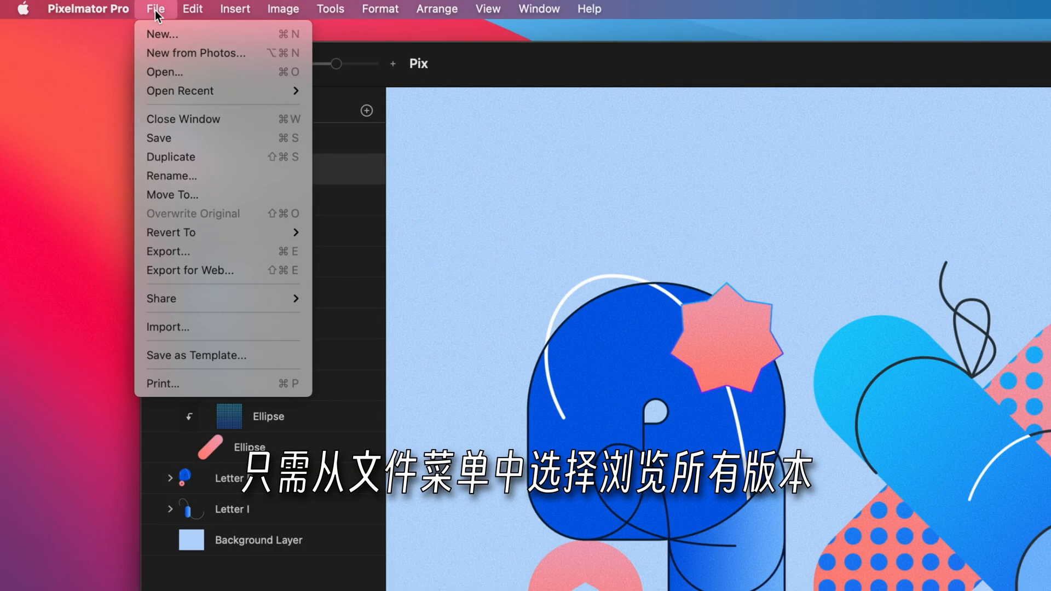
pyautogui.moveTo(163, 229)
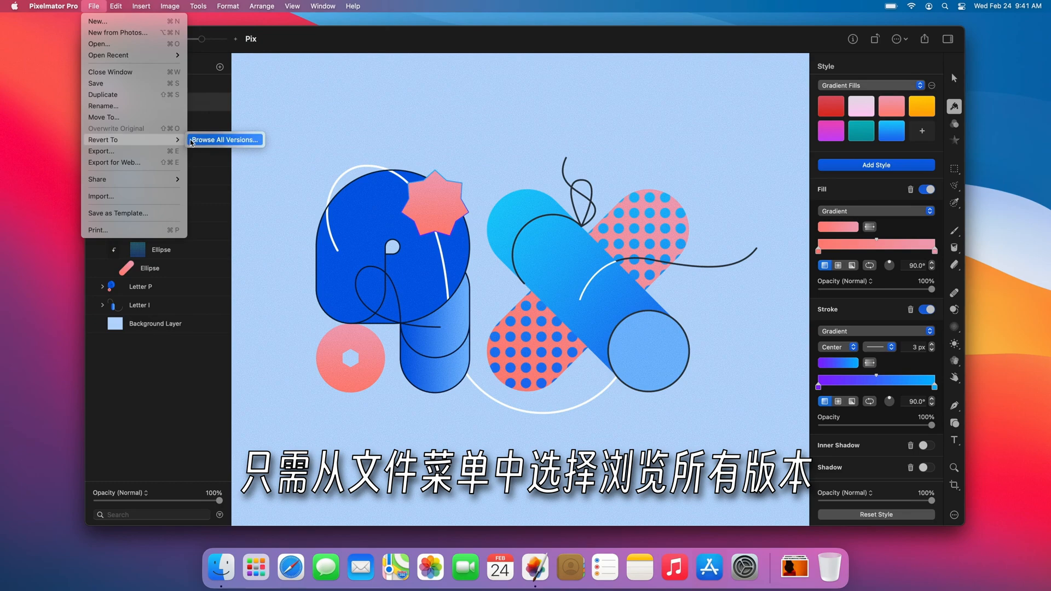
pyautogui.click(324, 240)
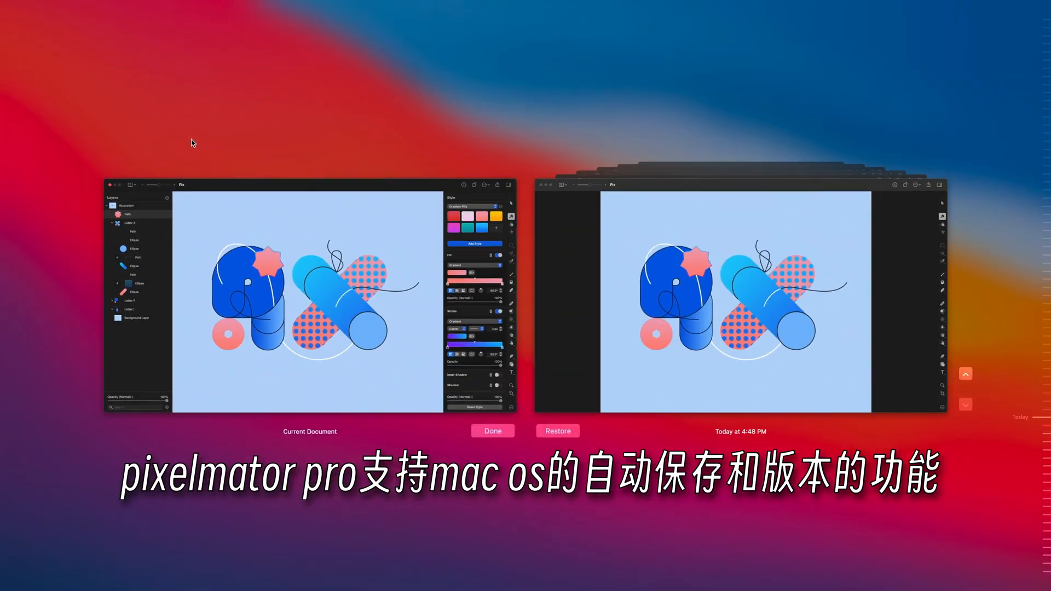
pyautogui.click(964, 375)
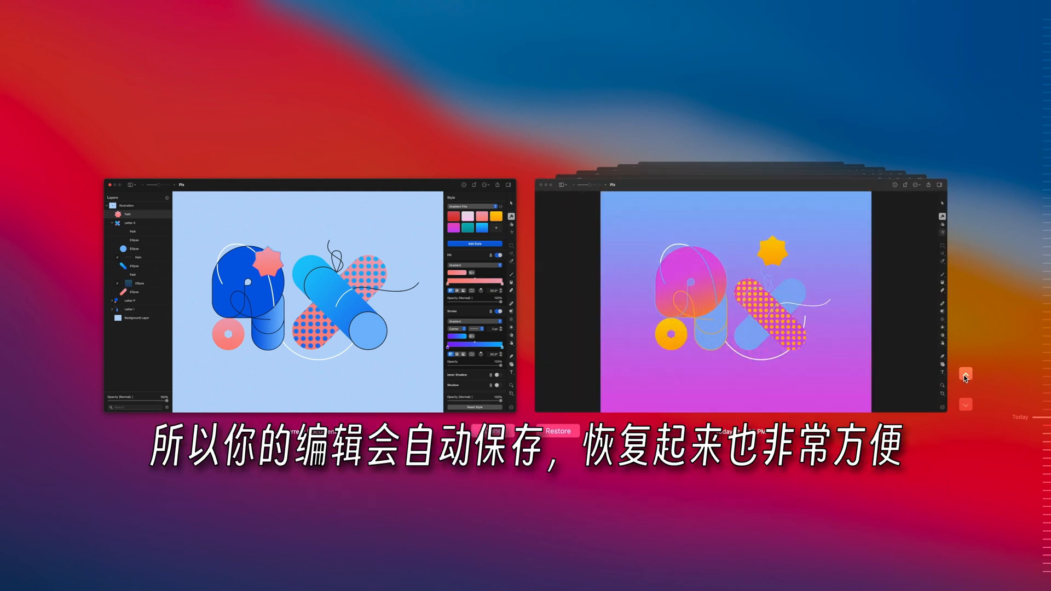
pyautogui.click(965, 375)
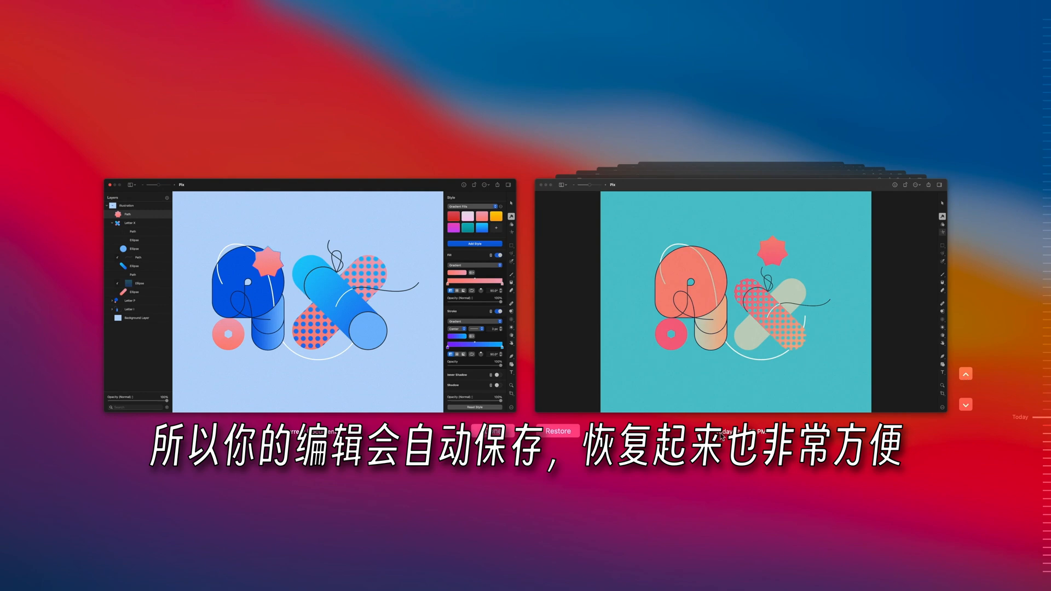
pyautogui.click(563, 431)
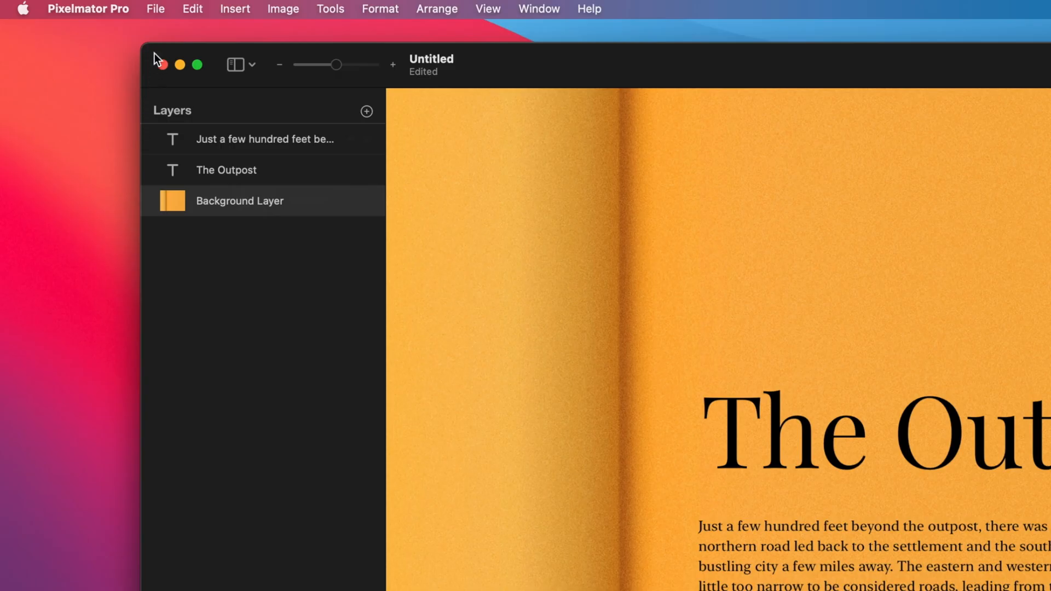
# Save the untitled book-cover document to the Desktop under the name The Outpost
pyautogui.click(156, 9)
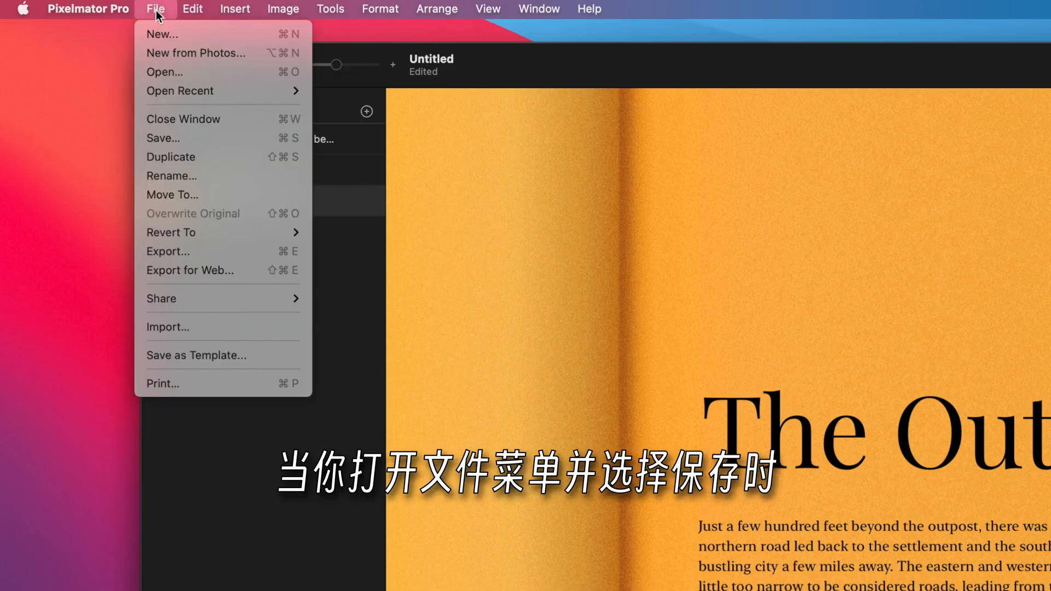
pyautogui.click(162, 137)
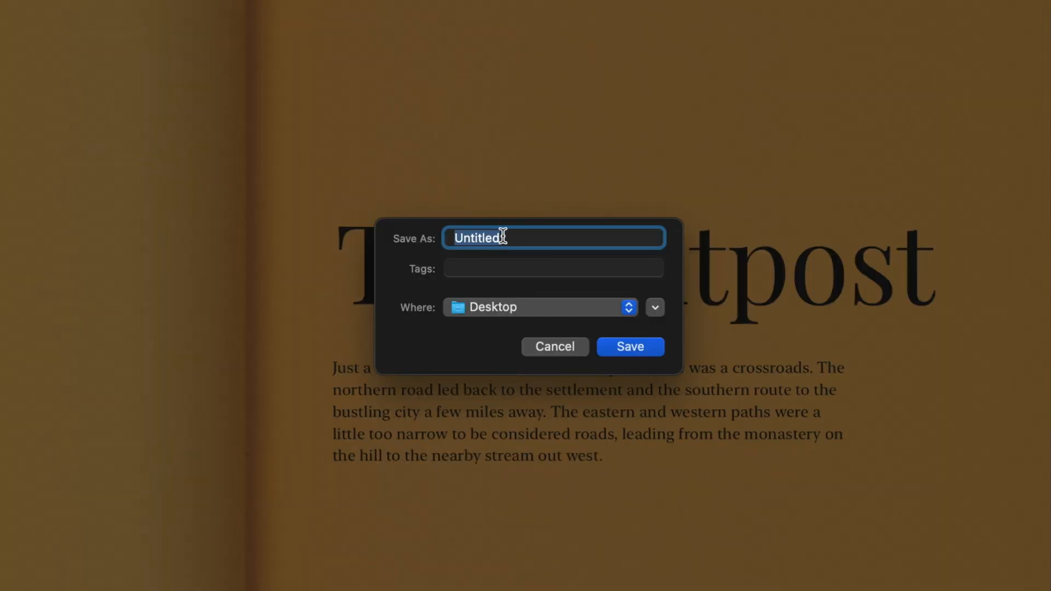
pyautogui.write('The Outpost')
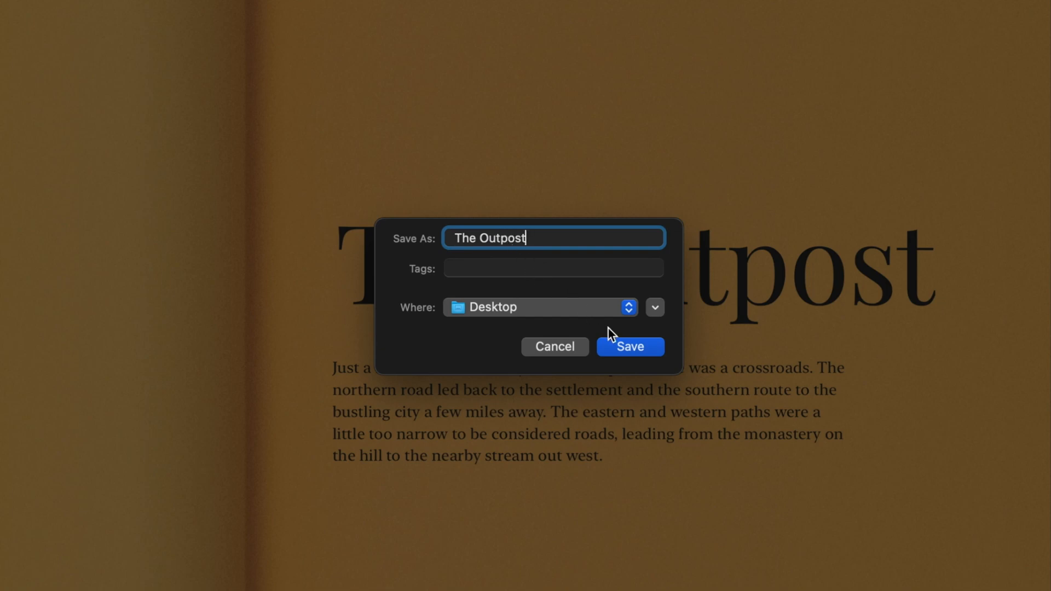
pyautogui.click(622, 347)
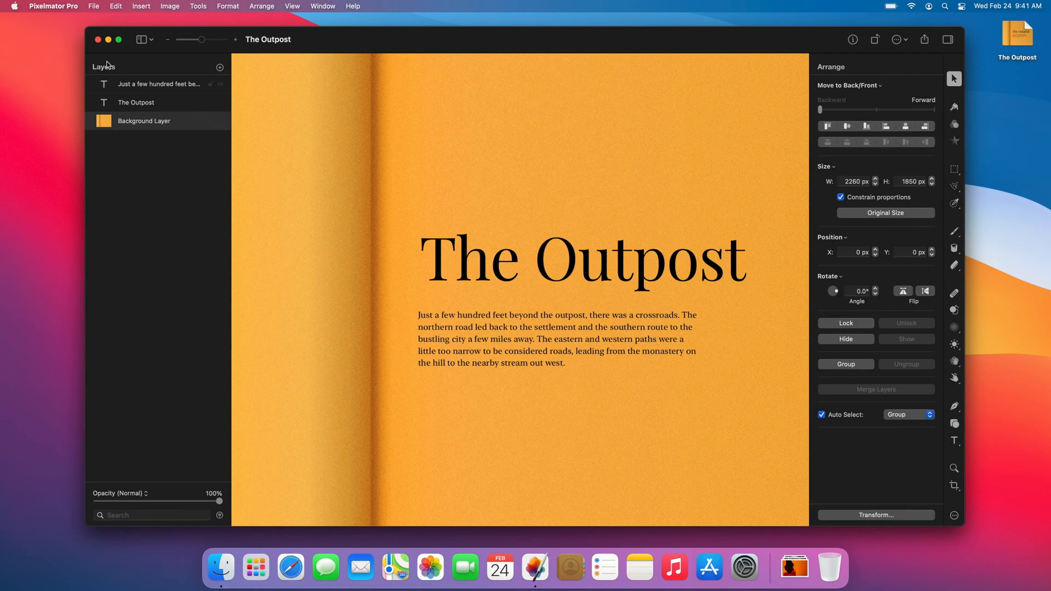
# Close the document window and reopen the saved The Outpost file from the desktop in Pixelmator Pro
pyautogui.click(97, 39)
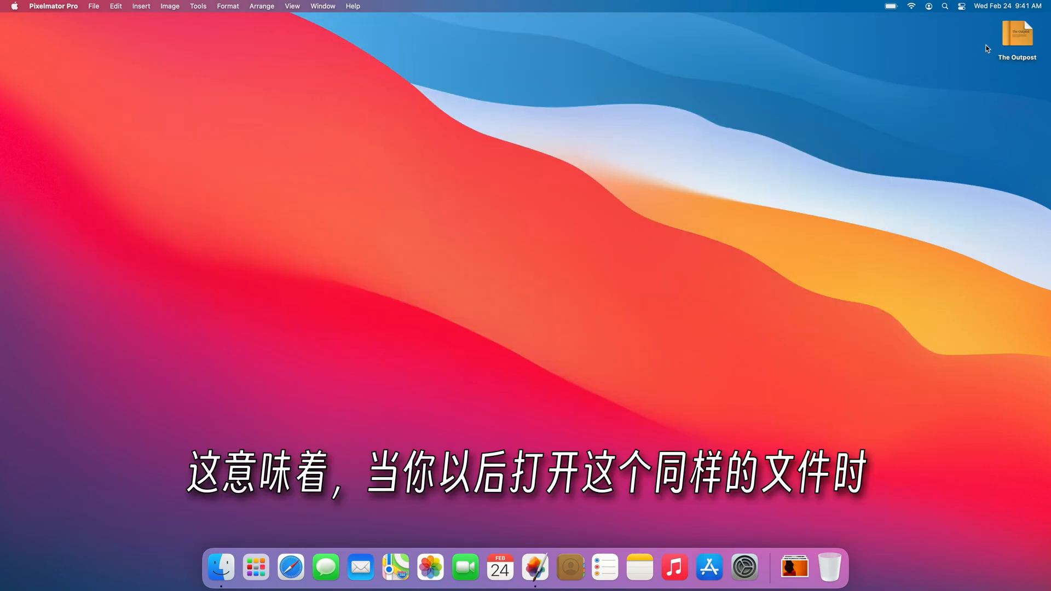
pyautogui.moveTo(1015, 31); pyautogui.dragTo(536, 555)
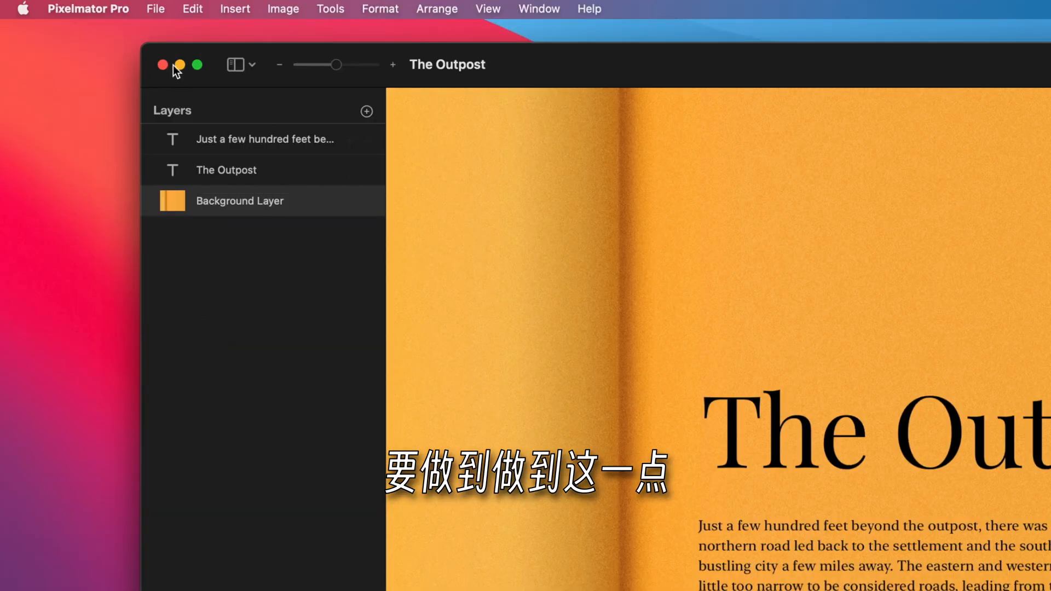
# Export The Outpost to the Desktop as a PNG and open the exported The Outpost.png in Pixelmator Pro
pyautogui.click(156, 10)
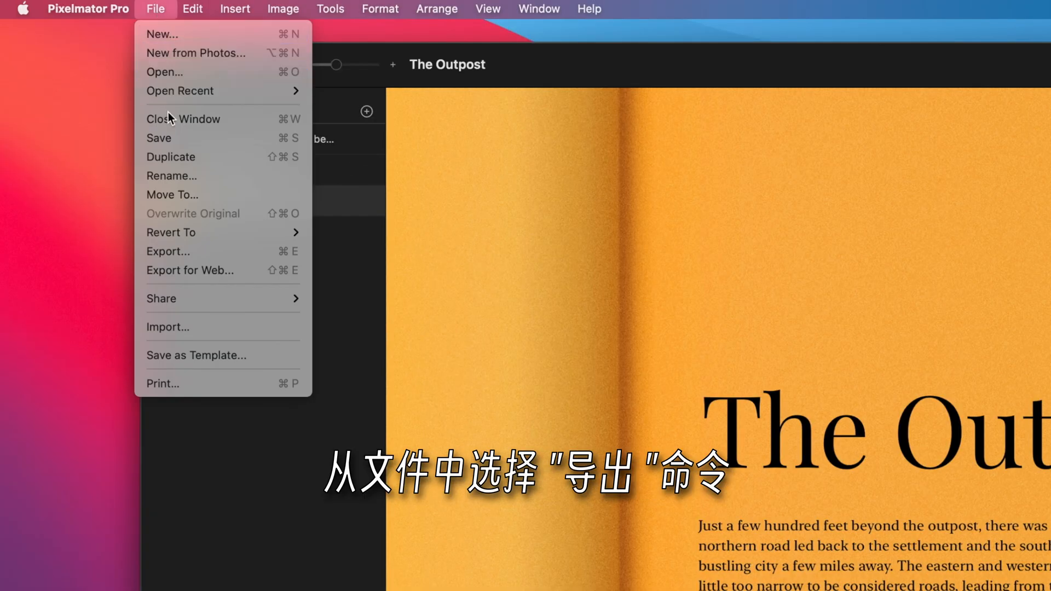
pyautogui.click(172, 250)
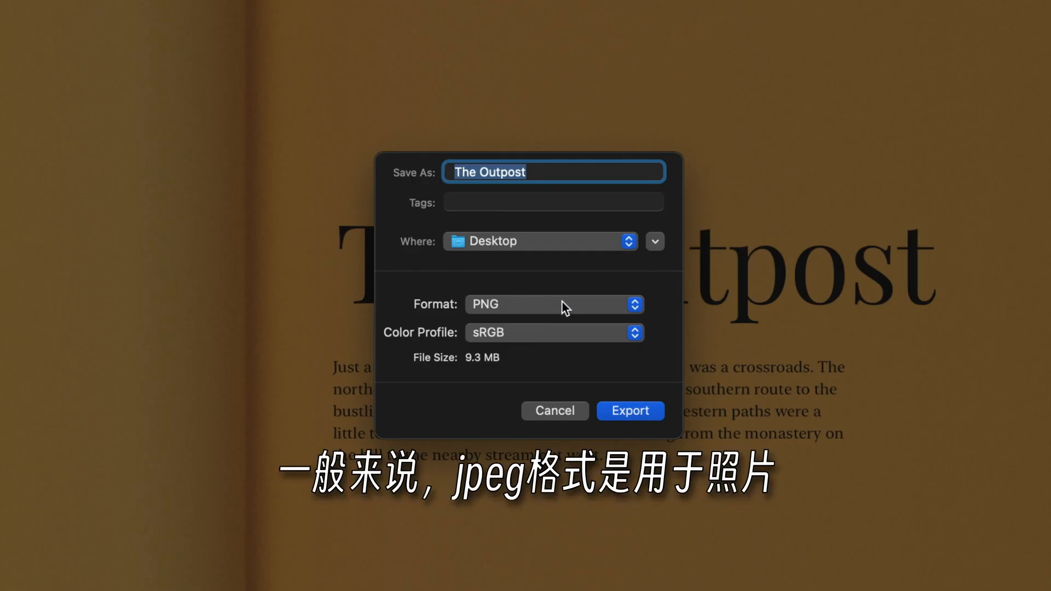
pyautogui.click(564, 308)
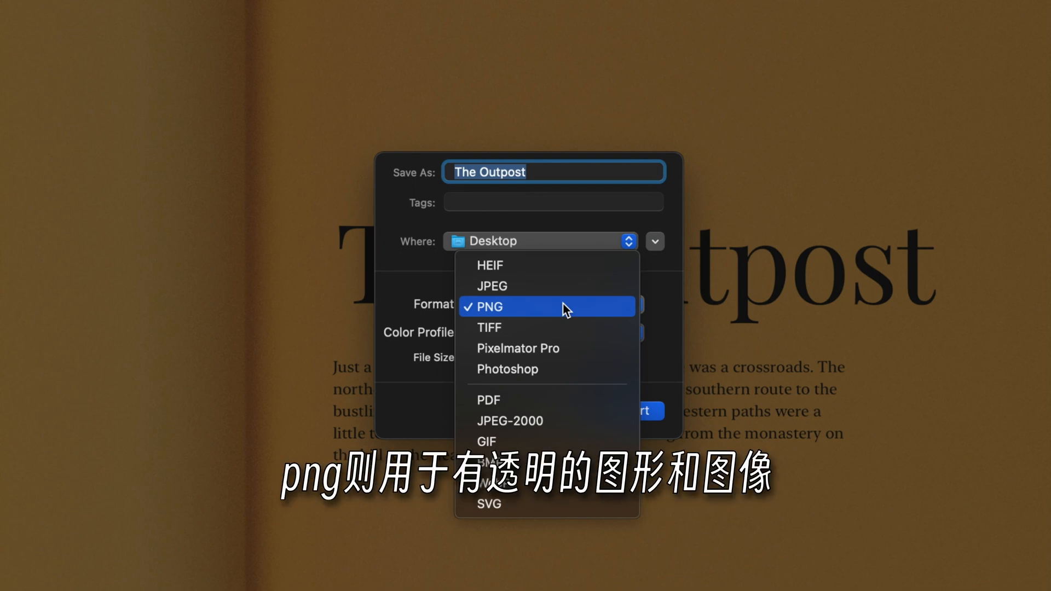
pyautogui.click(563, 303)
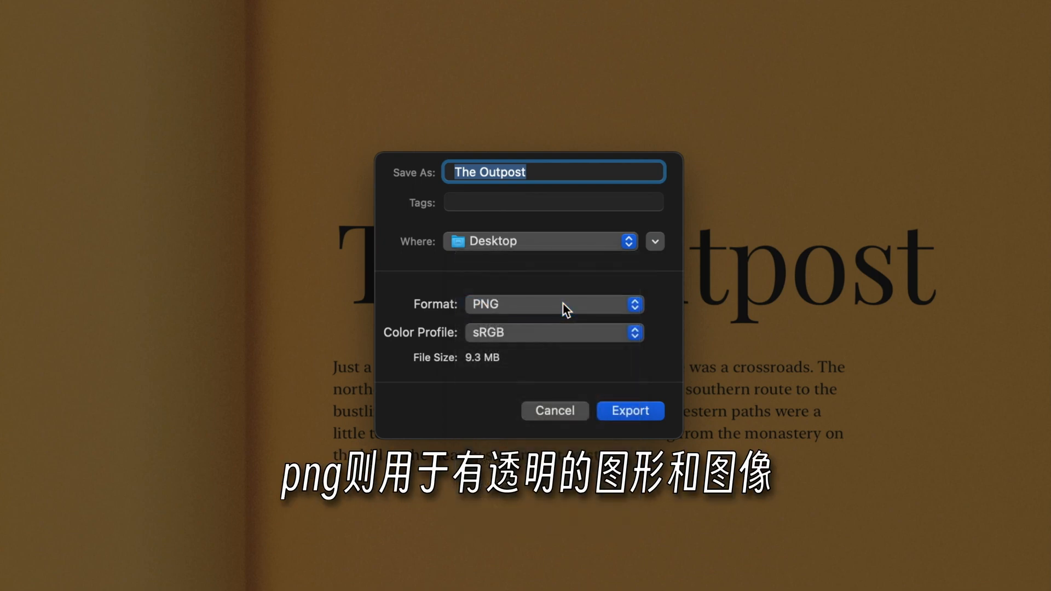
pyautogui.click(629, 409)
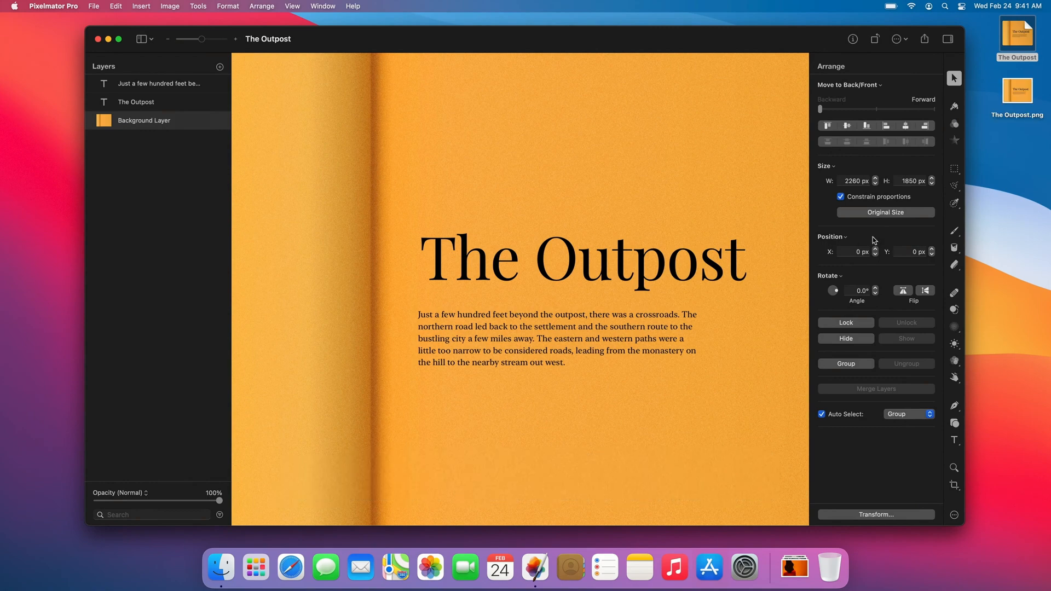
pyautogui.moveTo(1017, 92); pyautogui.dragTo(534, 550)
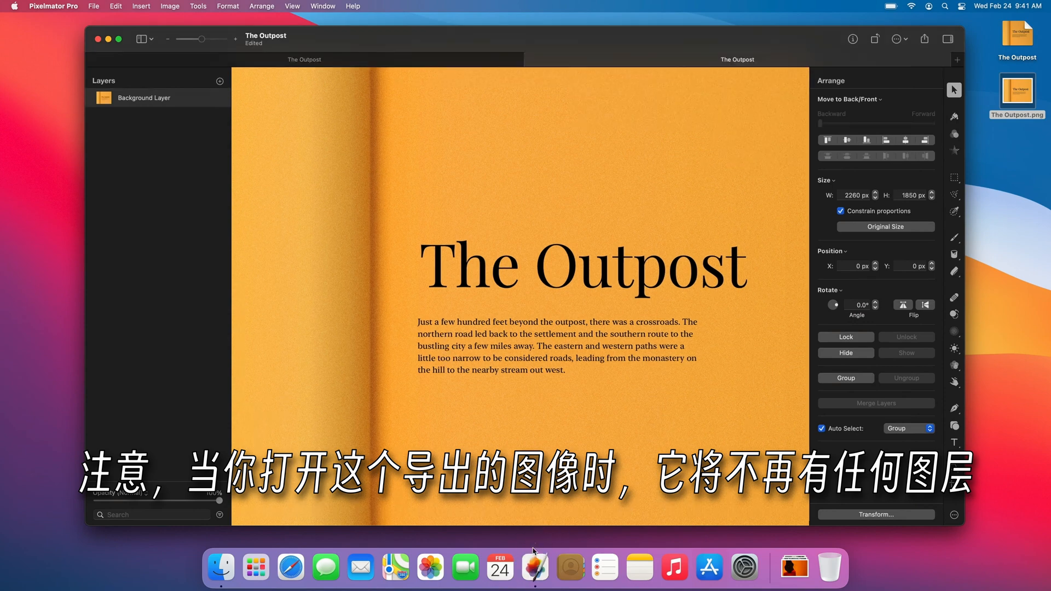